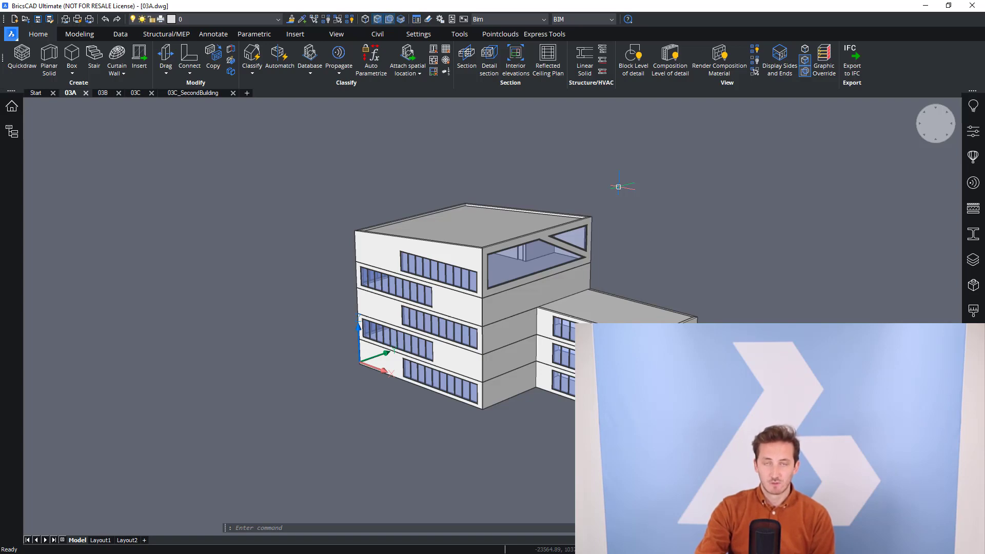
pyautogui.scroll(2, 815, 346)
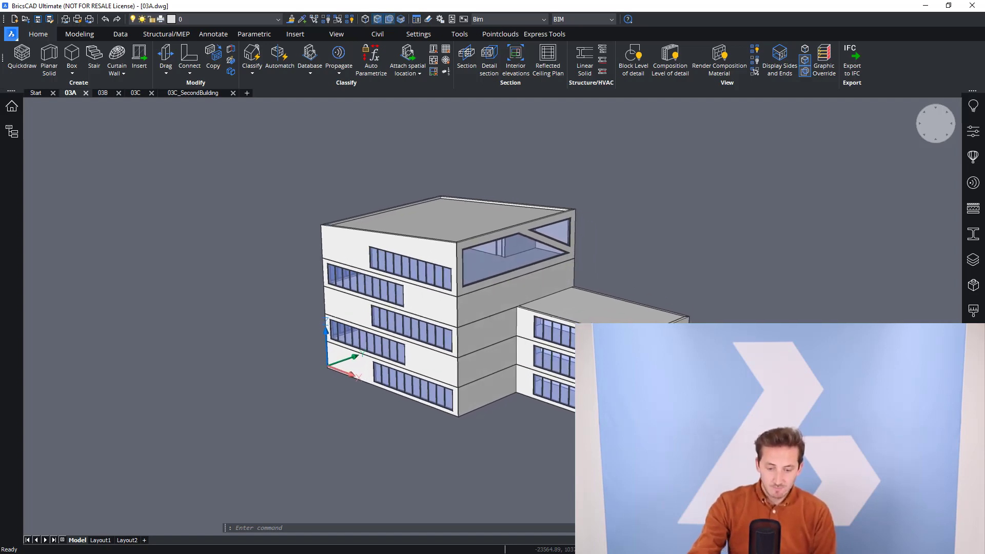
pyautogui.scroll(3, 521, 231)
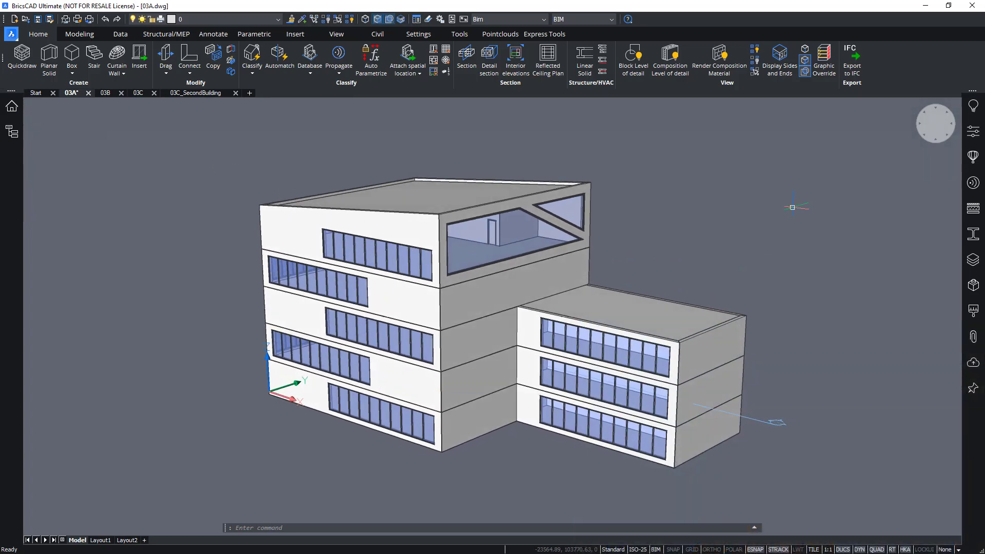
# Clip the 03A building with the section plane and change the SELECTIONMODES setting
pyautogui.click(758, 420)
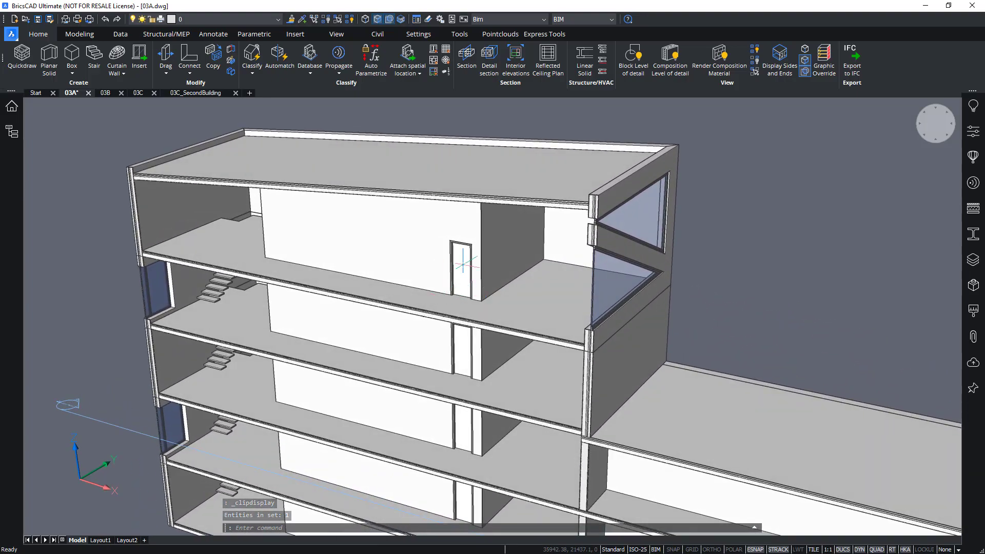
pyautogui.scroll(5, 462, 230)
pyautogui.scroll(2, 480, 219)
pyautogui.scroll(-2, 480, 218)
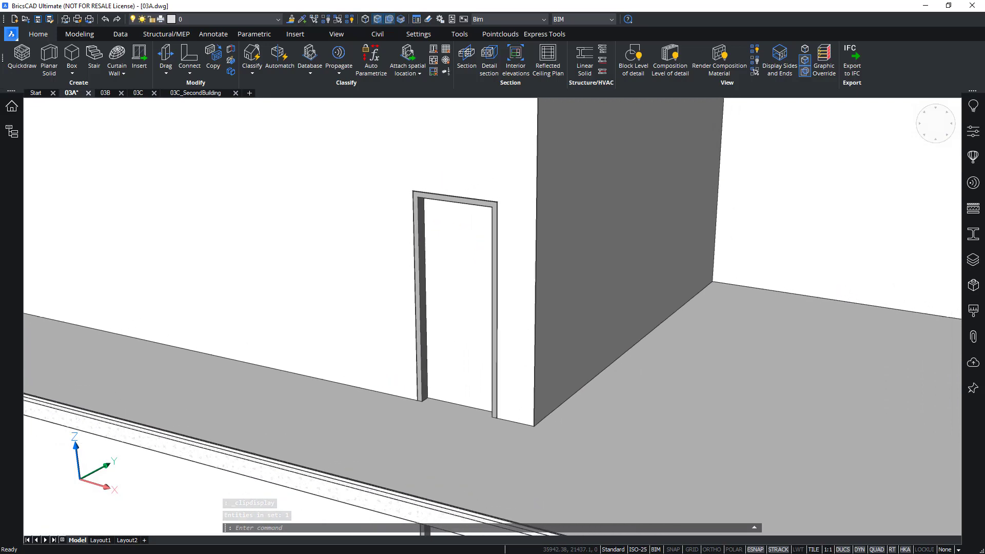
pyautogui.click(404, 20)
pyautogui.moveTo(468, 223)
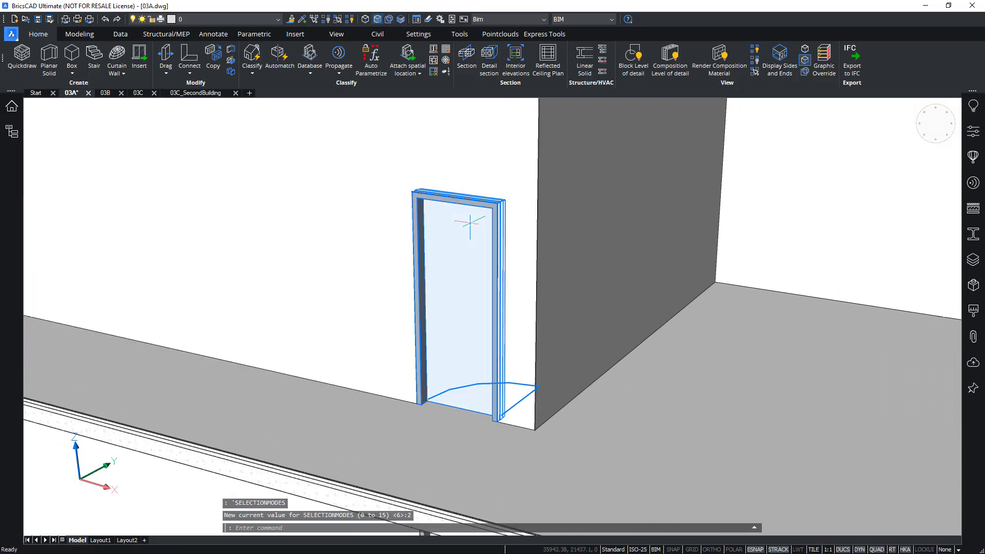
pyautogui.keyDown('shift'); pyautogui.moveTo(885, 236); pyautogui.dragTo(981, 171, button='middle'); pyautogui.keyUp('shift')
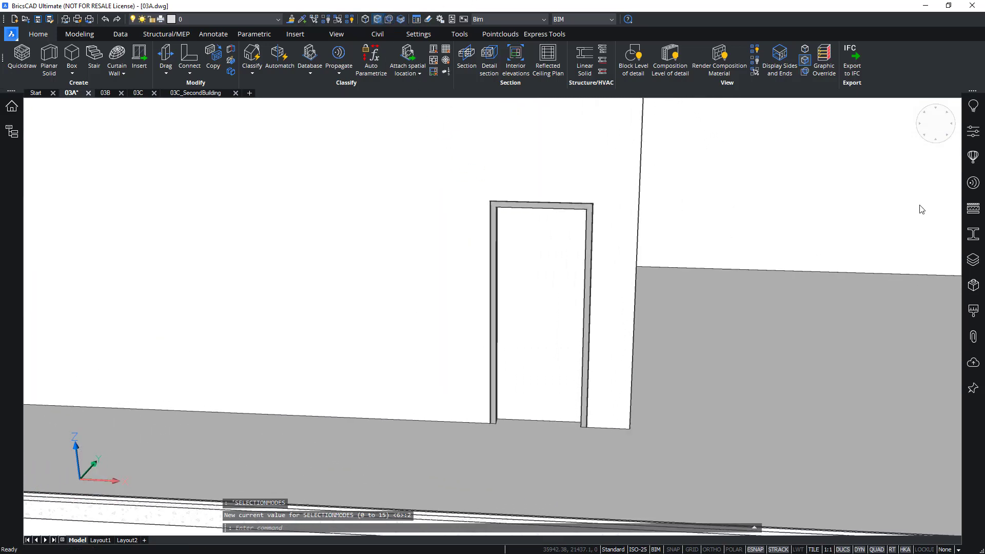
# Open and close the Library panel, then frame the door beside the wall corner
pyautogui.click(974, 157)
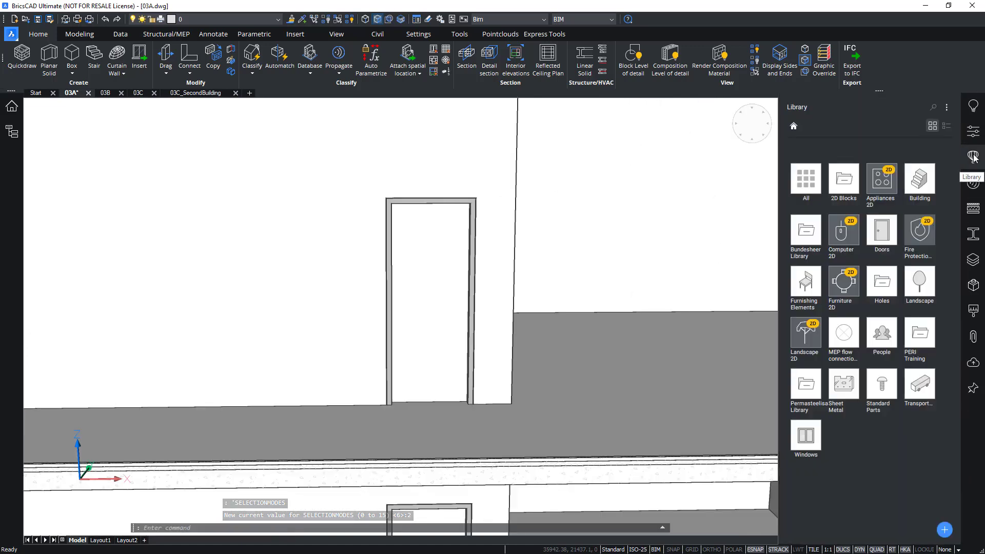
pyautogui.click(973, 157)
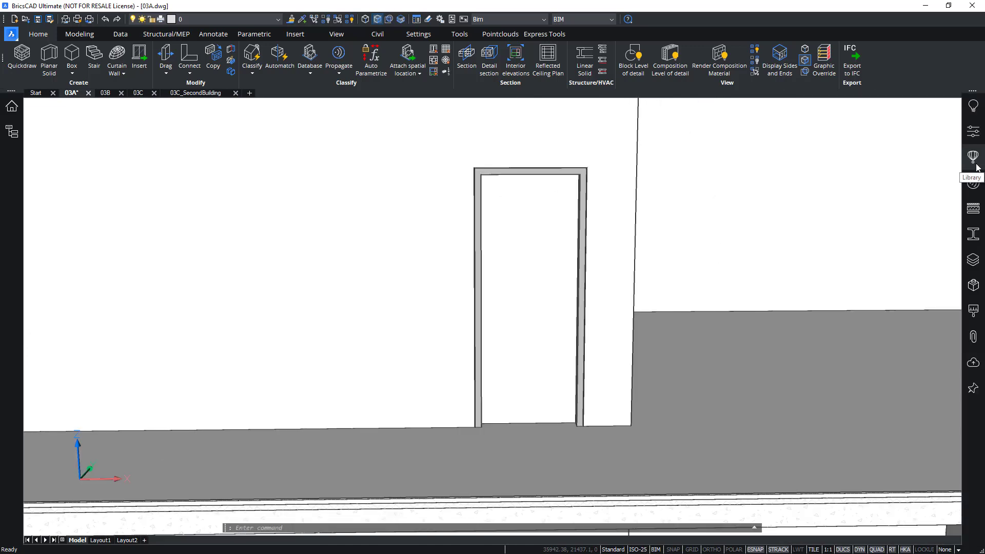
pyautogui.moveTo(534, 311)
pyautogui.keyDown('shift'); pyautogui.mouseDown(button='middle')
pyautogui.moveTo(538, 320)
pyautogui.moveTo(444, 329)
pyautogui.moveTo(523, 304)
pyautogui.mouseUp(button='middle'); pyautogui.keyUp('shift')
pyautogui.scroll(5, 537, 320)
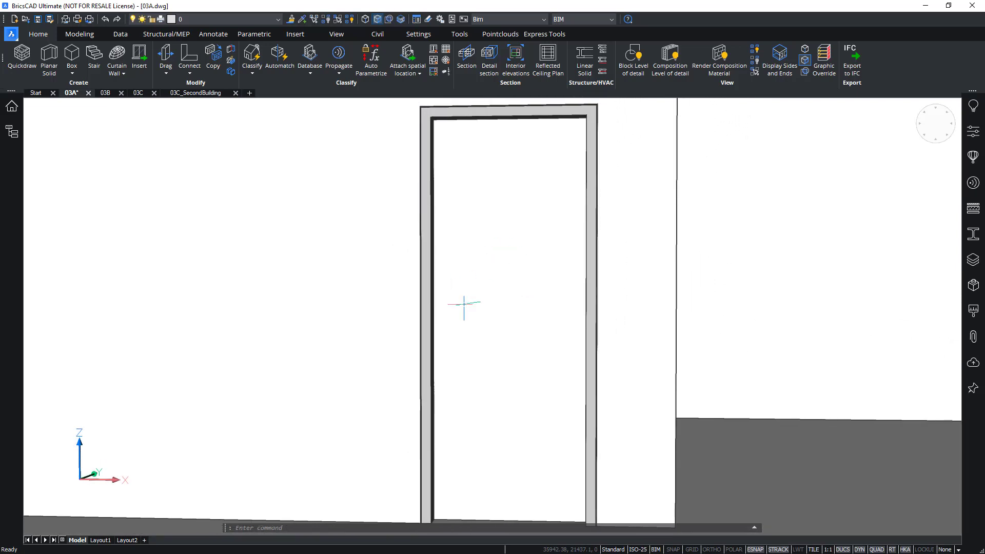
pyautogui.keyDown('shift'); pyautogui.moveTo(578, 188); pyautogui.dragTo(559, 220, button='middle'); pyautogui.keyUp('shift')
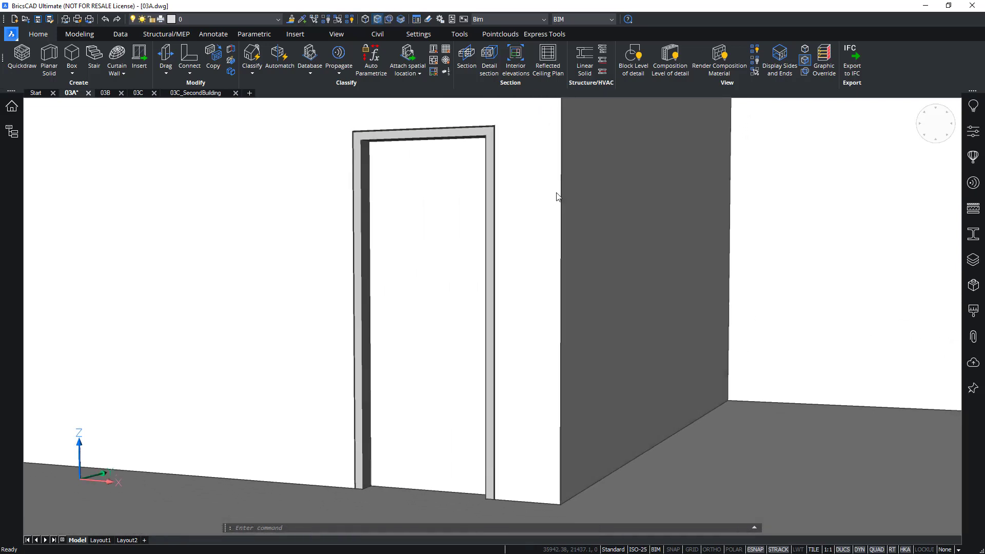
pyautogui.scroll(-3, 517, 241)
pyautogui.scroll(-3, 517, 240)
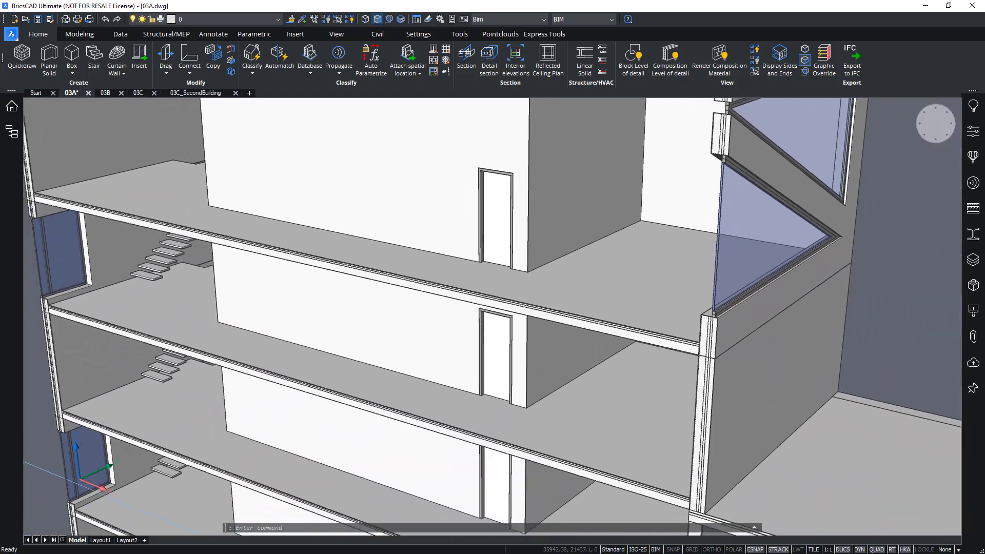
pyautogui.scroll(2, 510, 239)
pyautogui.scroll(2, 510, 231)
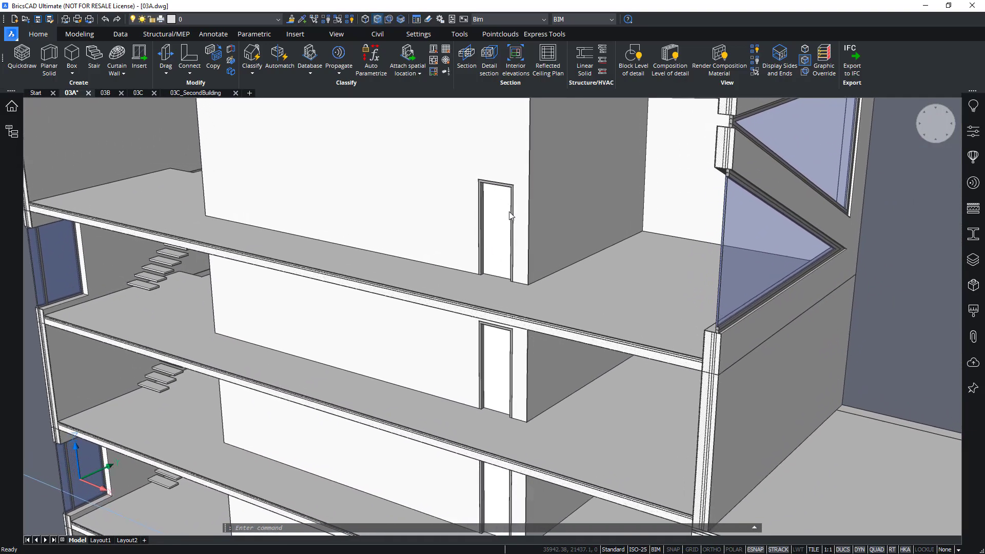
pyautogui.scroll(2, 512, 223)
pyautogui.scroll(2, 513, 213)
pyautogui.scroll(2, 513, 214)
pyautogui.scroll(1, 504, 266)
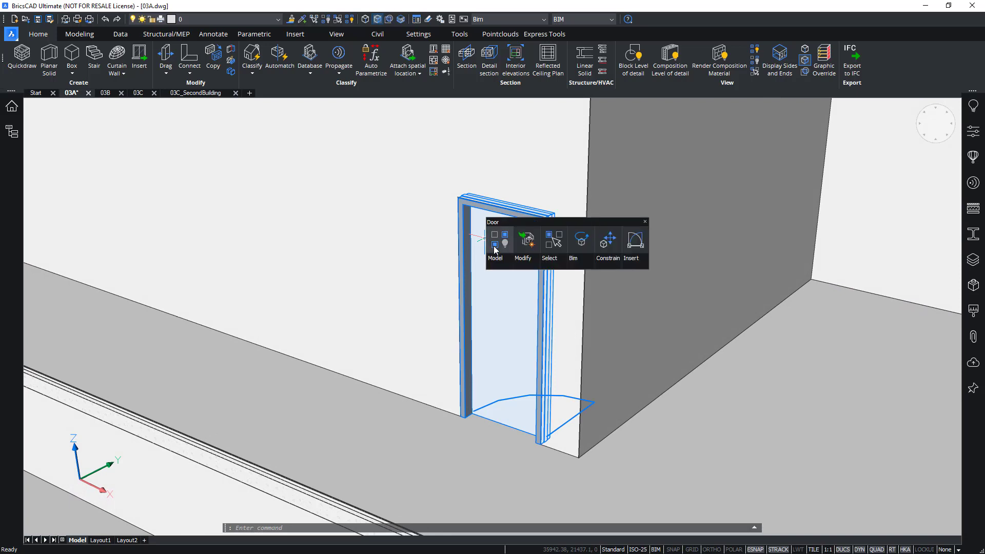
pyautogui.moveTo(528, 245)
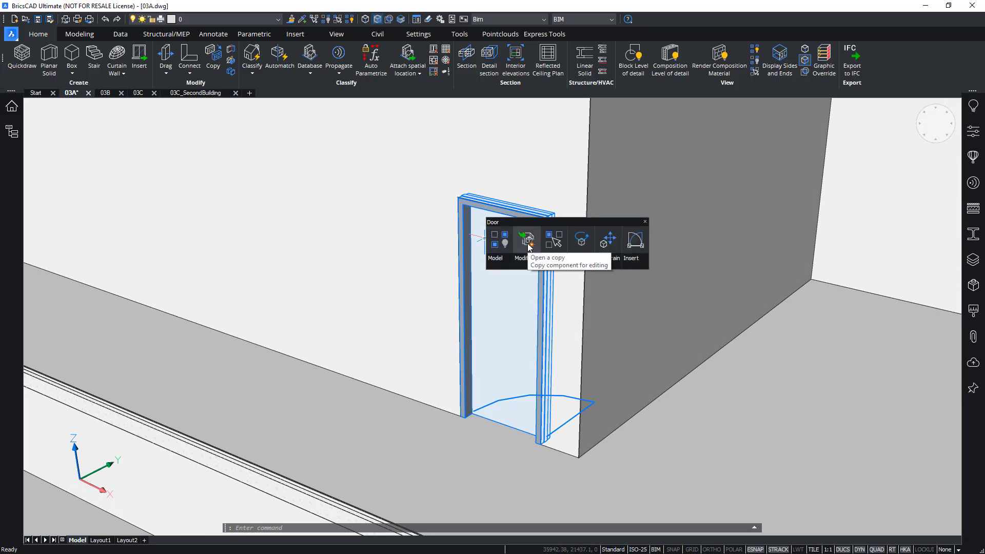
# Open an editable copy of the single-swing door and isolate its door slab
pyautogui.click(526, 241)
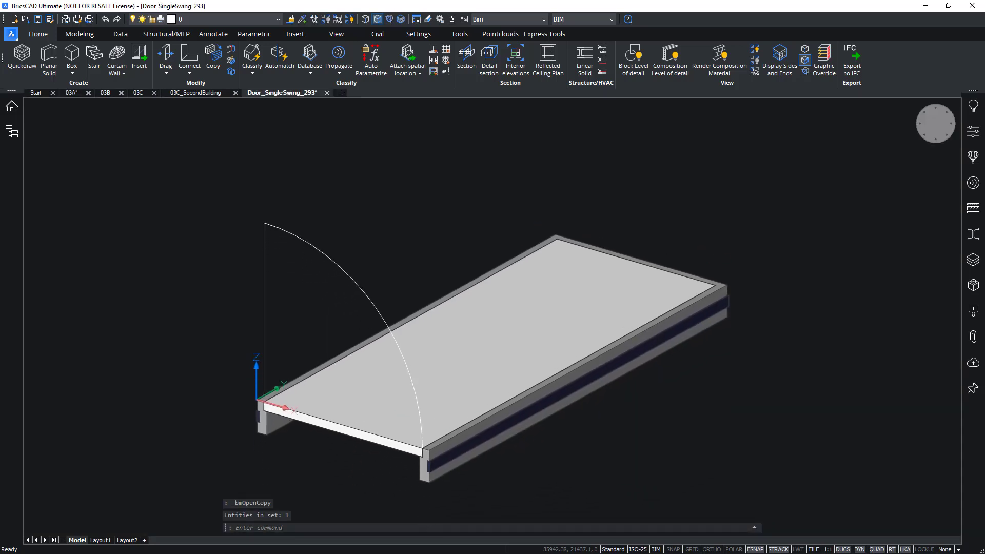
pyautogui.click(530, 333)
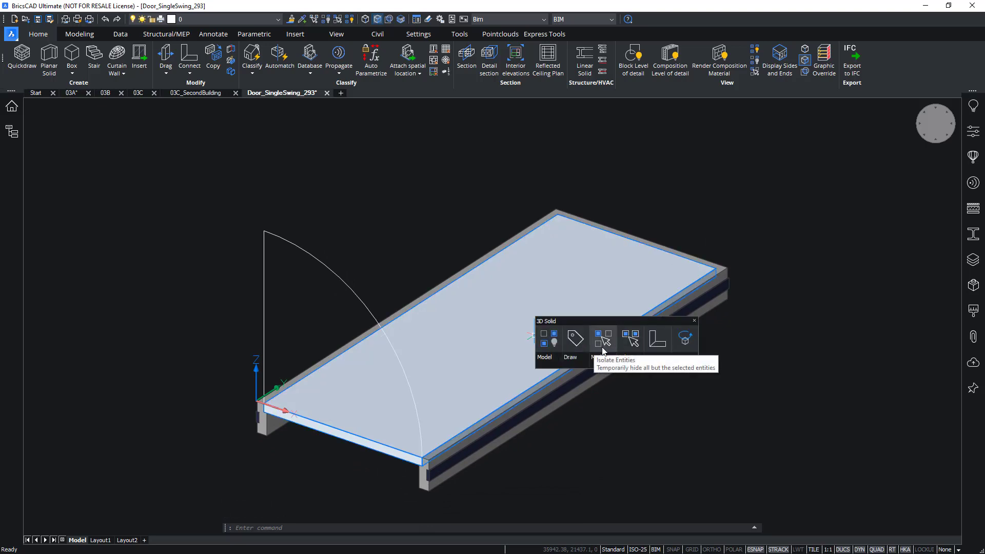
pyautogui.click(603, 339)
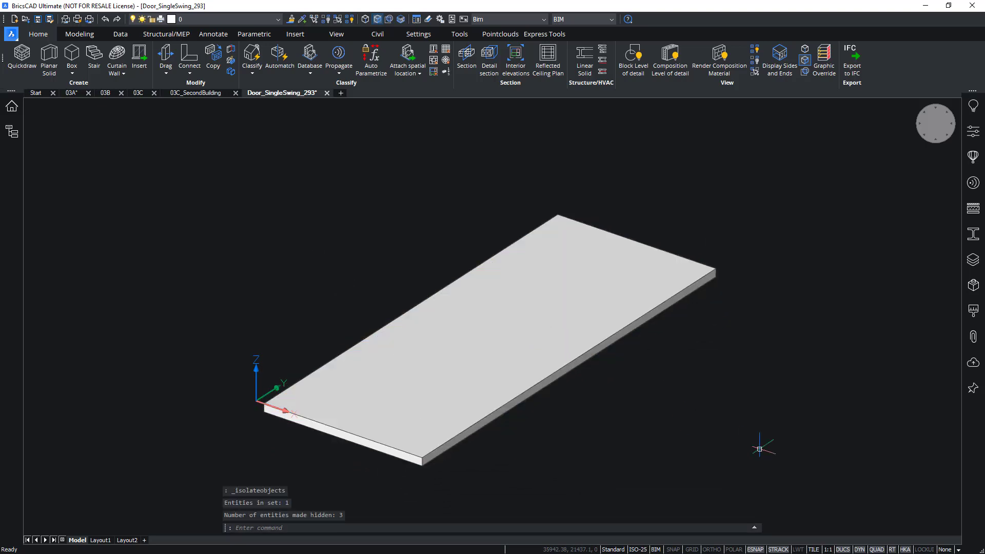
pyautogui.scroll(1, 766, 410)
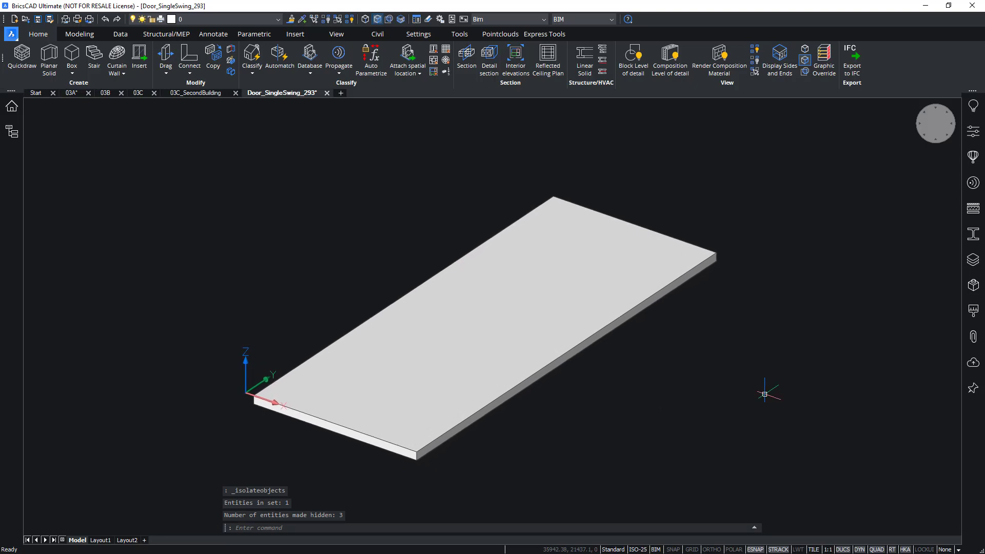
pyautogui.scroll(1, 763, 391)
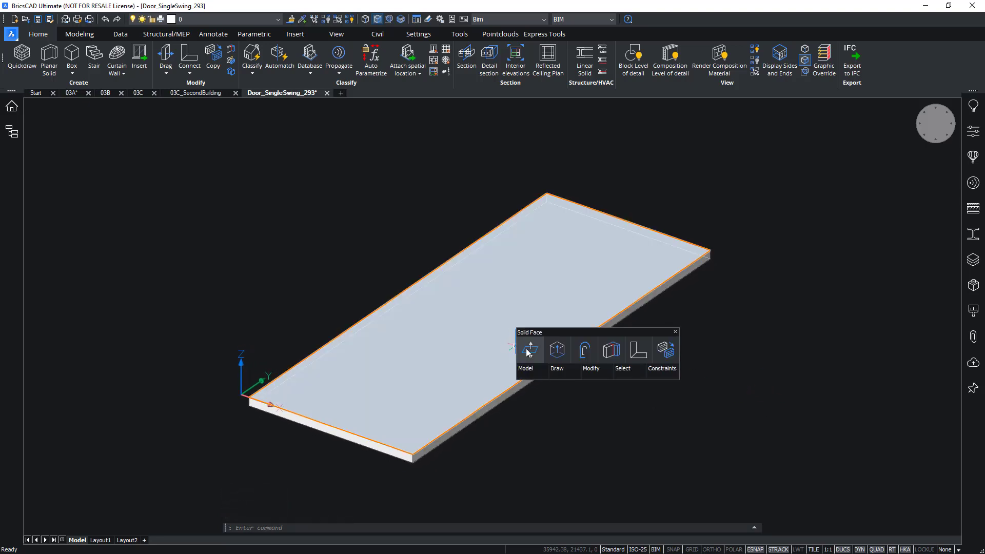
pyautogui.moveTo(530, 351)
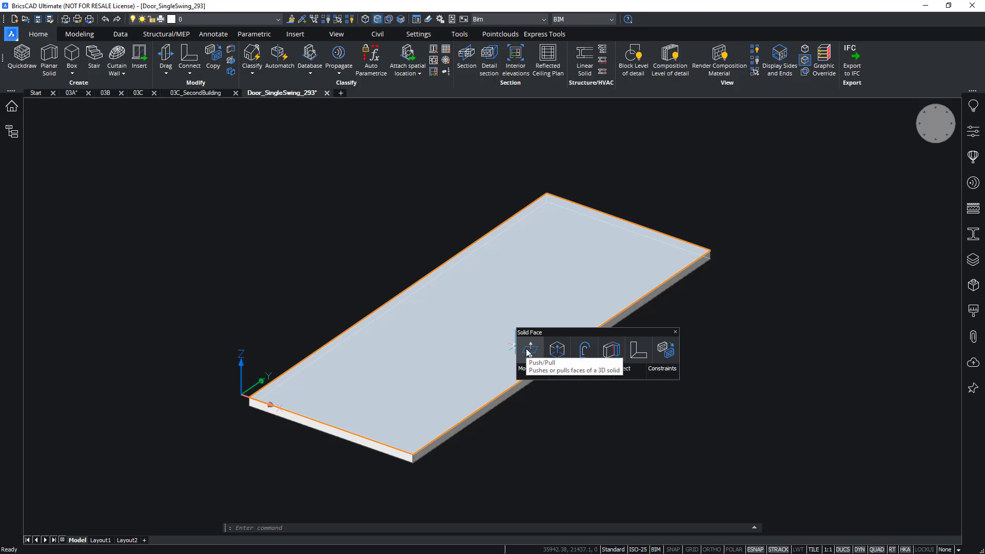
# Offset the slab's top face outline and extrude it into a shallow recessed panel
pyautogui.click(584, 350)
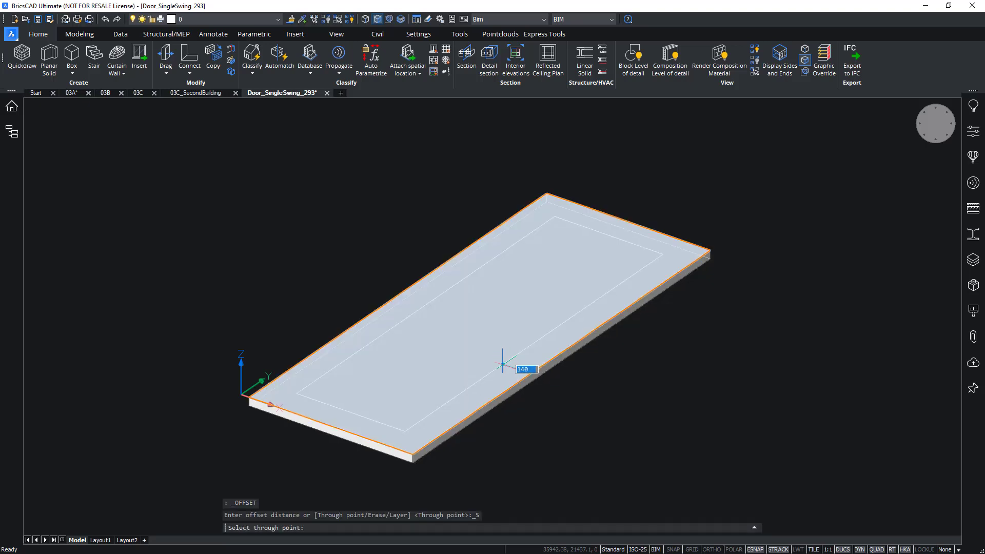
pyautogui.press('Return')
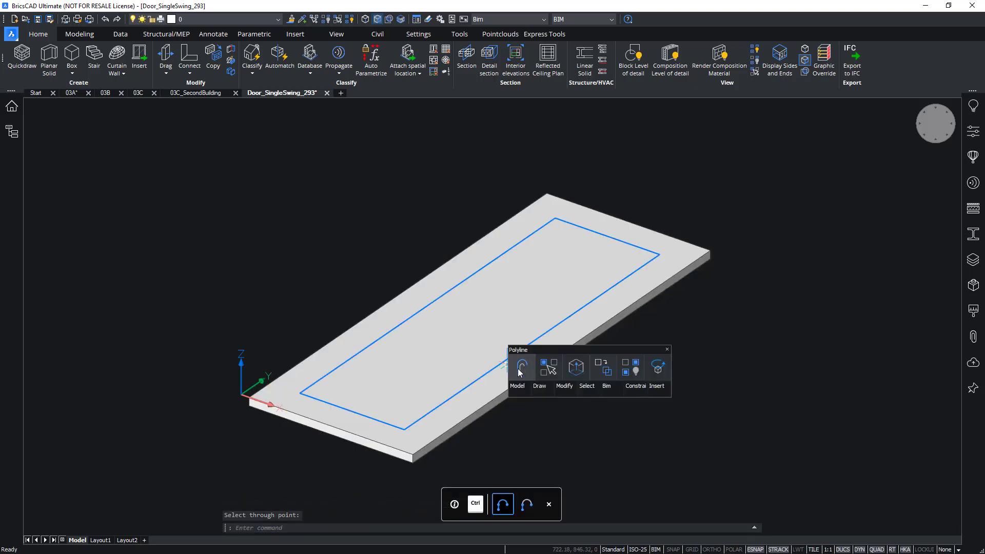
pyautogui.moveTo(548, 368)
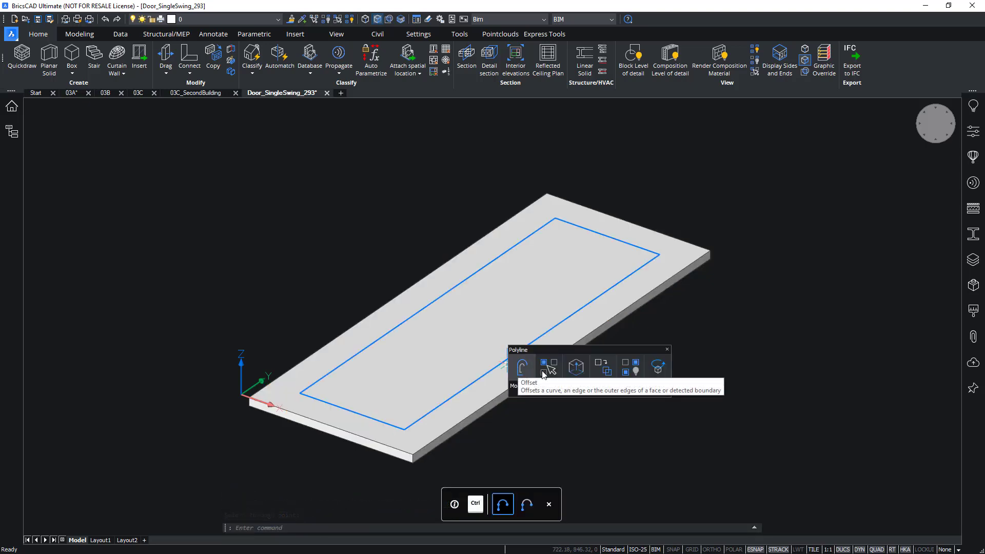
pyautogui.click(577, 370)
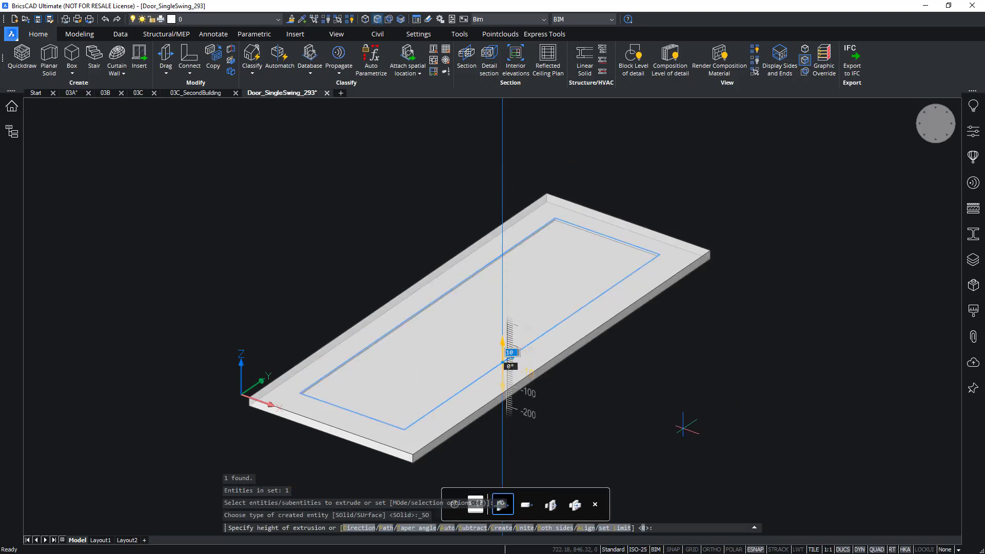
pyautogui.press('Return')
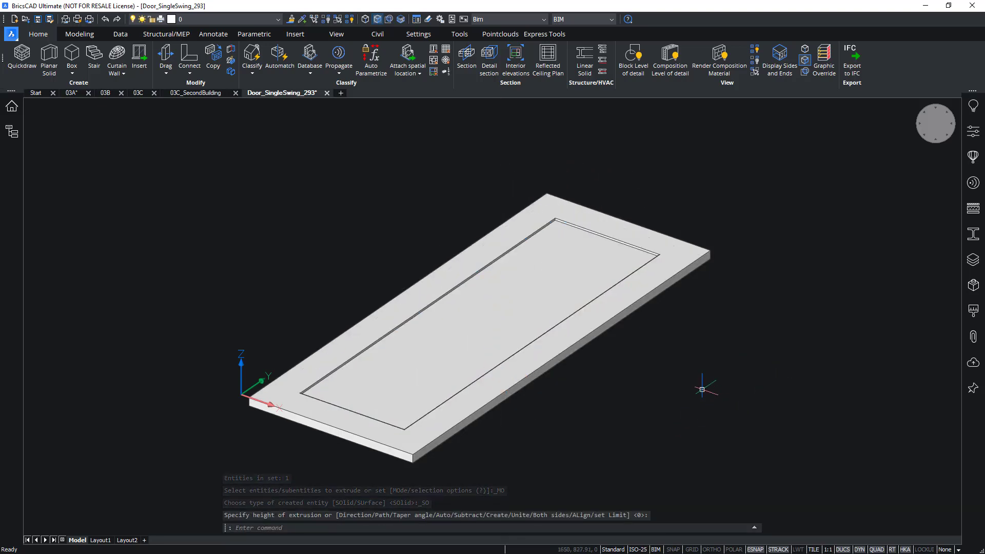
# Repeat the inset outline and shallow recess on the slab's underside
pyautogui.moveTo(706, 388)
pyautogui.keyDown('shift'); pyautogui.mouseDown(button='middle')
pyautogui.moveTo(427, 256)
pyautogui.moveTo(493, 316)
pyautogui.moveTo(472, 320)
pyautogui.mouseUp(button='middle'); pyautogui.keyUp('shift')
pyautogui.click(504, 311)
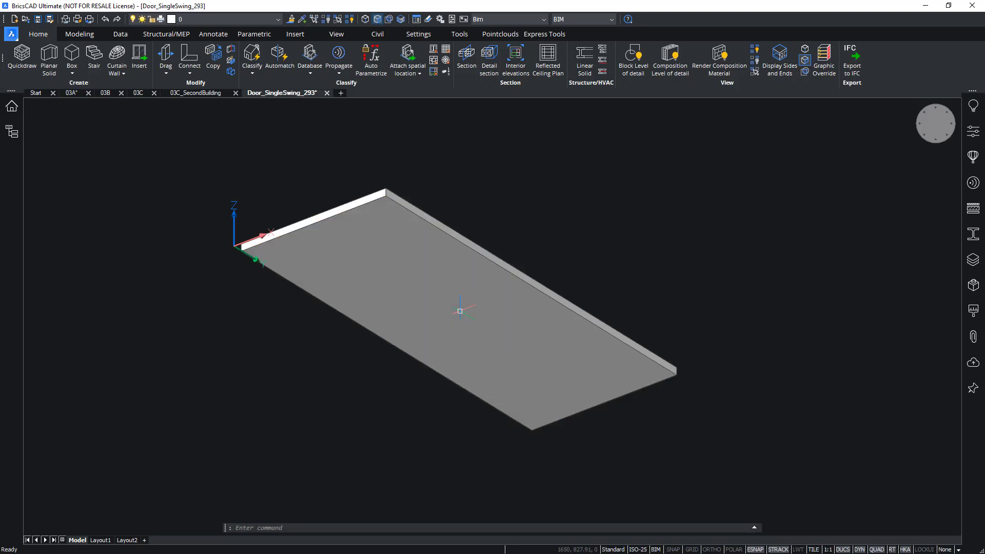
pyautogui.write('150')
pyautogui.press('Return')
pyautogui.click(482, 301)
pyautogui.click(534, 290)
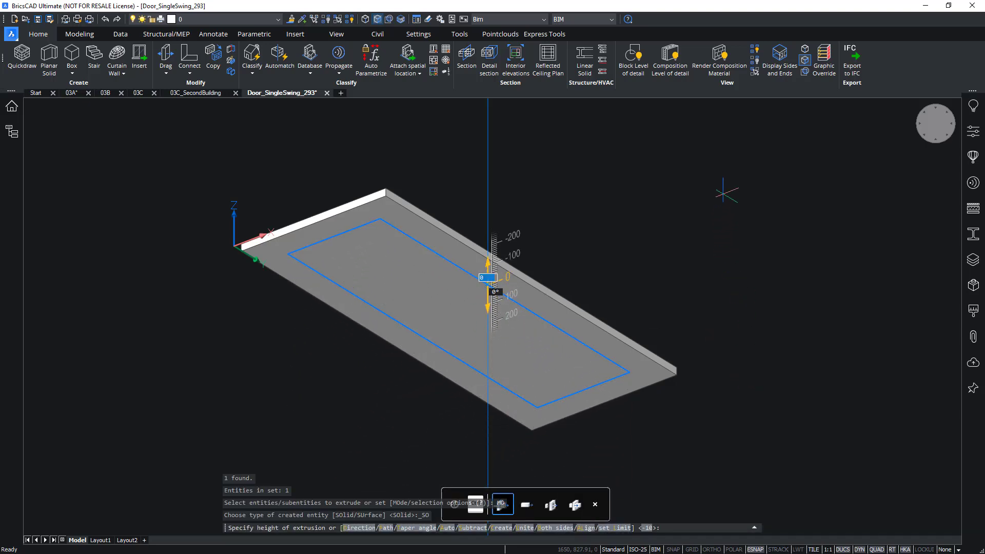
pyautogui.press('Return')
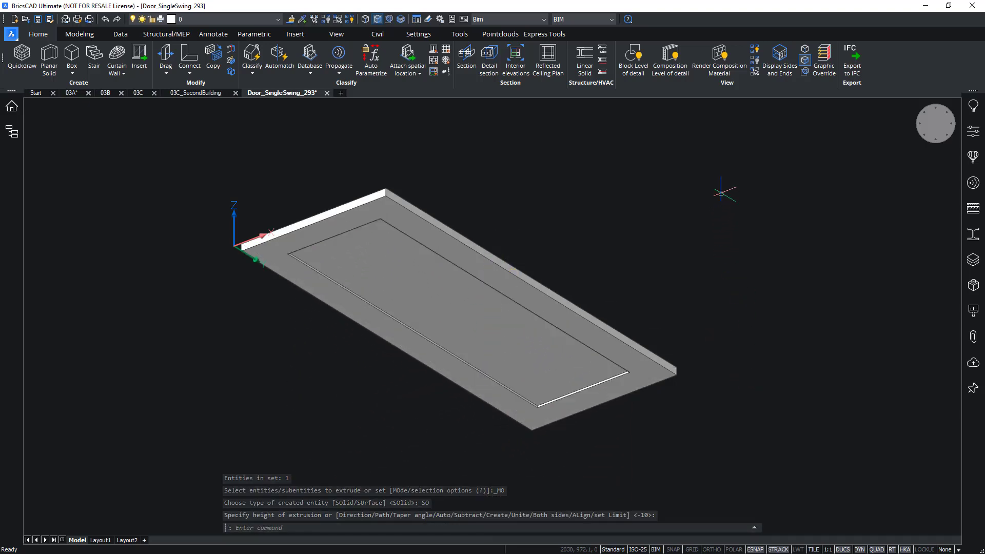
pyautogui.keyDown('shift'); pyautogui.moveTo(726, 203); pyautogui.dragTo(729, 190, button='middle'); pyautogui.keyUp('shift')
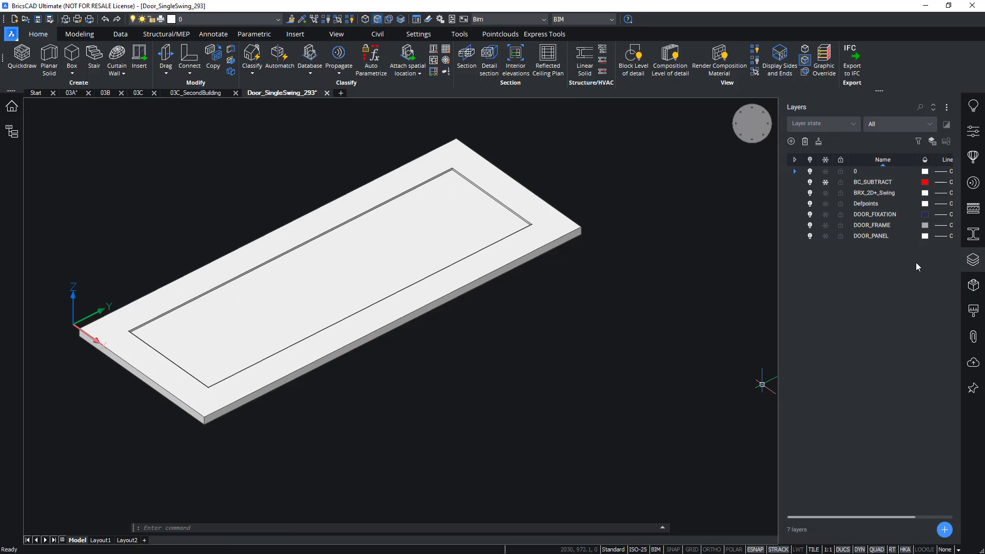
# Add a DOOR_HANDLE layer, make it current, and close the Layers panel
pyautogui.click(945, 531)
pyautogui.write('DOOR_HANDLE')
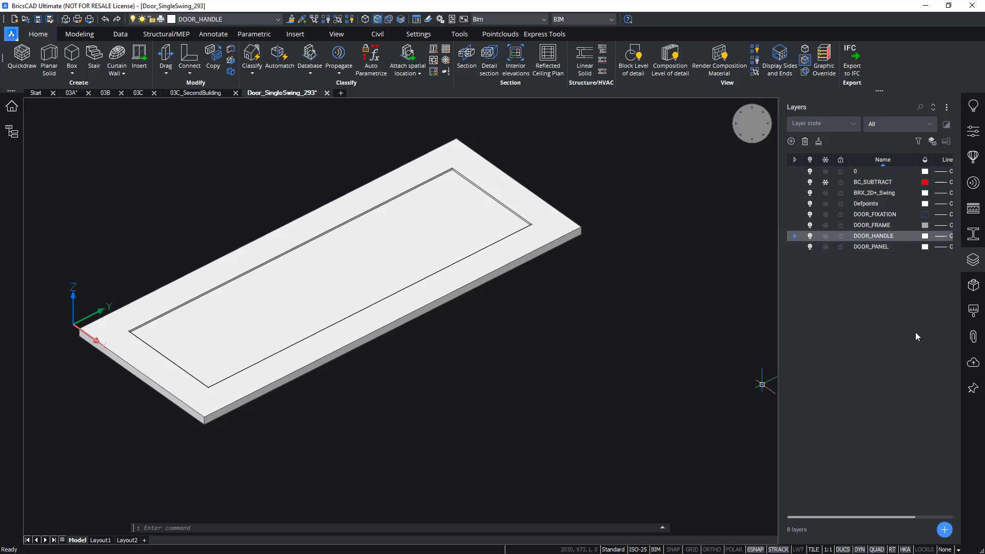
pyautogui.click(972, 260)
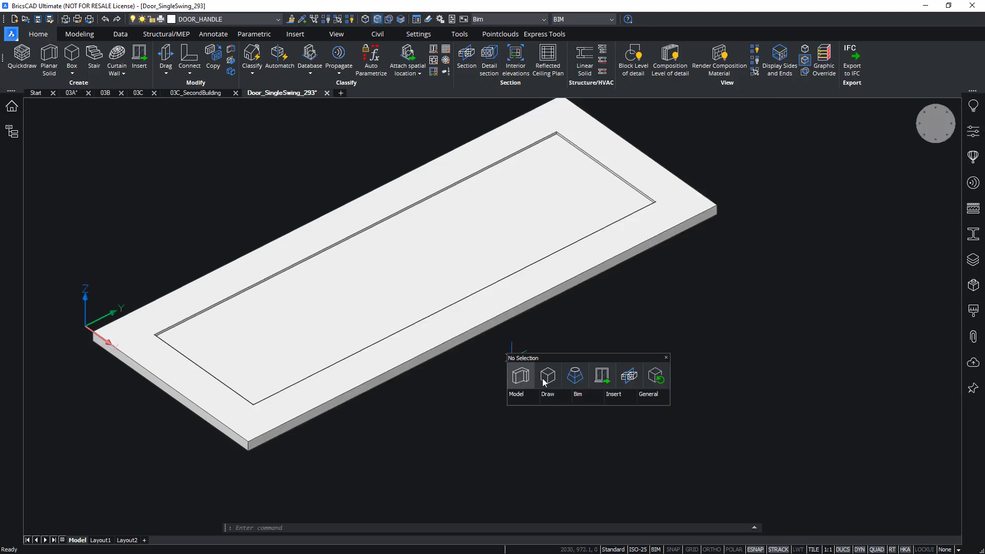
# Draw a thin box slab for the handle plate using dynamic input, undoing the last box
pyautogui.click(520, 377)
pyautogui.click(486, 313)
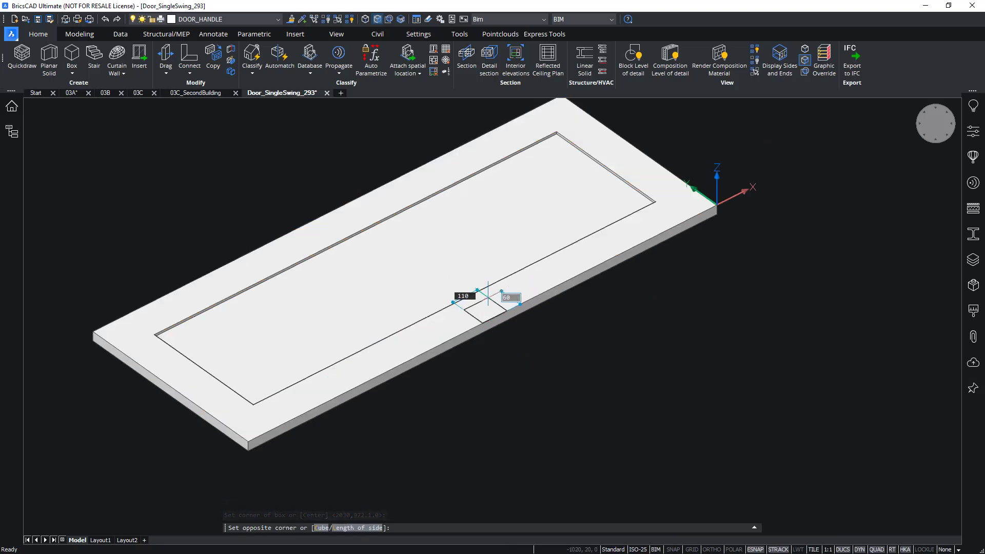
pyautogui.press('Tab')
pyautogui.press('Tab')
pyautogui.press('Return')
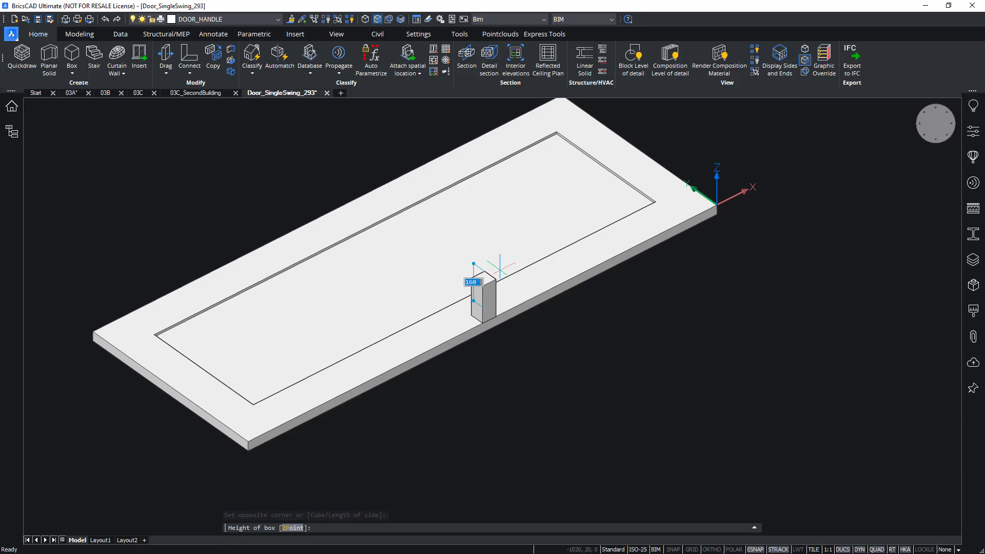
pyautogui.write('20')
pyautogui.press('Return')
pyautogui.scroll(1, 537, 317)
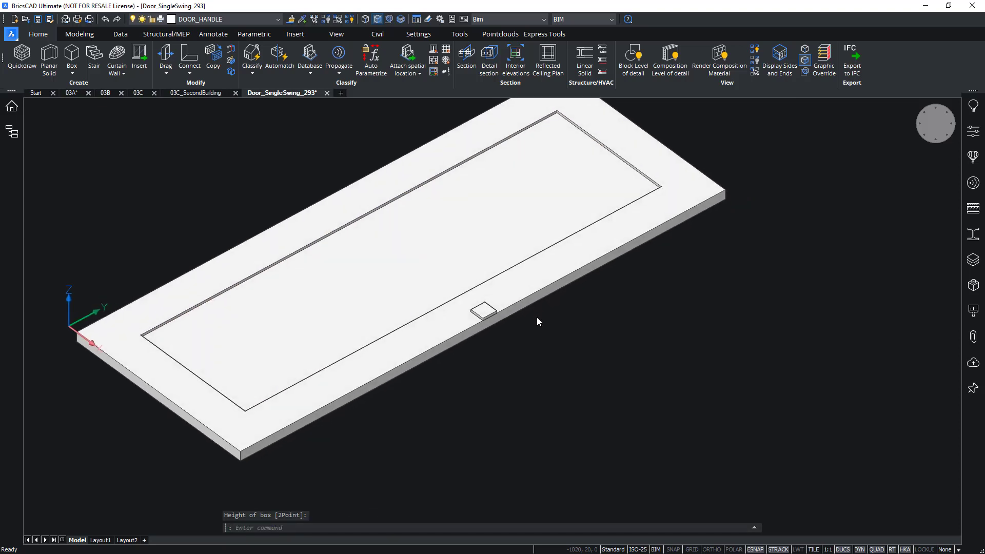
pyautogui.scroll(2, 537, 317)
pyautogui.scroll(2, 534, 316)
pyautogui.scroll(1, 532, 315)
pyautogui.hotkey('ctrl', 'z')
pyautogui.hotkey('ctrl', 'z')
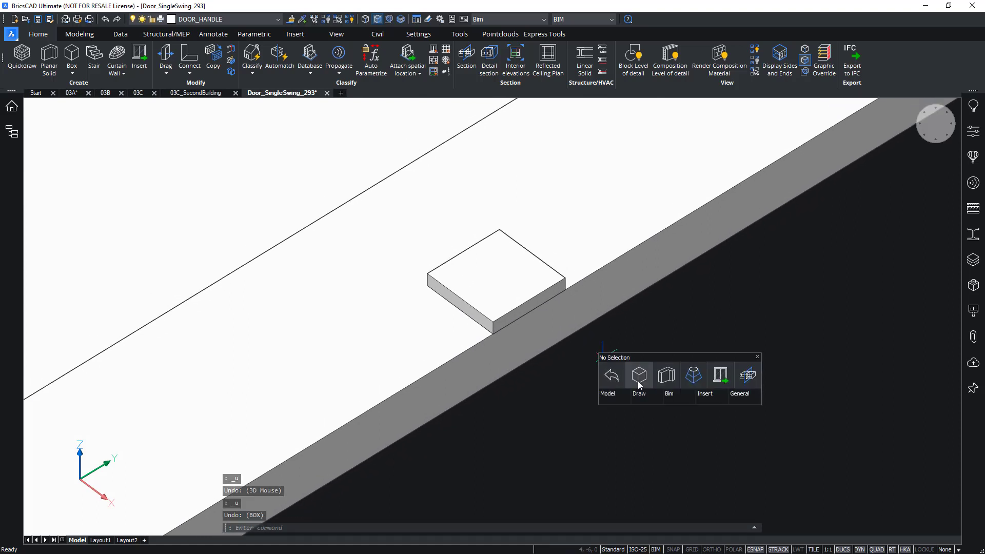
# Draw an upright square box post on the plate
pyautogui.click(638, 375)
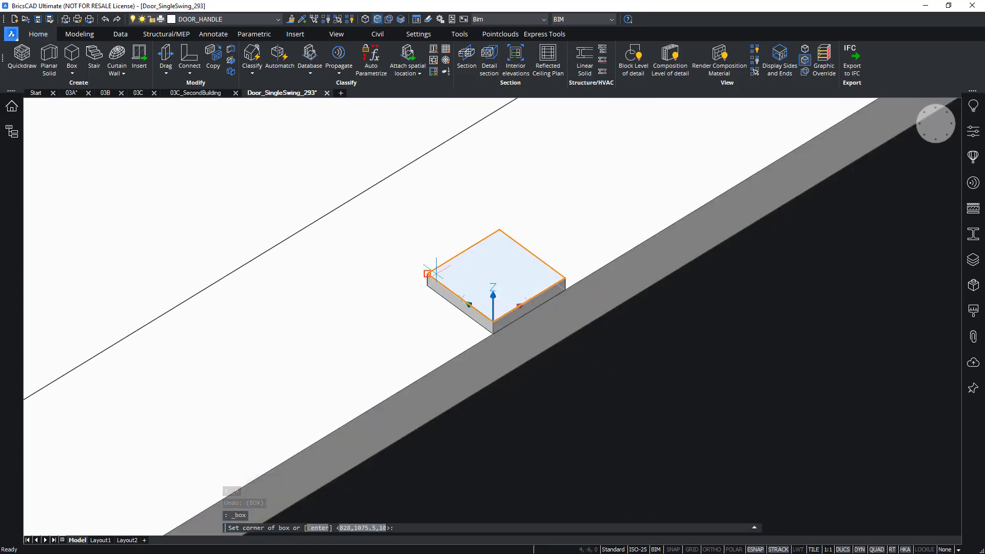
pyautogui.click(474, 275)
pyautogui.write('18')
pyautogui.press('Tab')
pyautogui.press('Return')
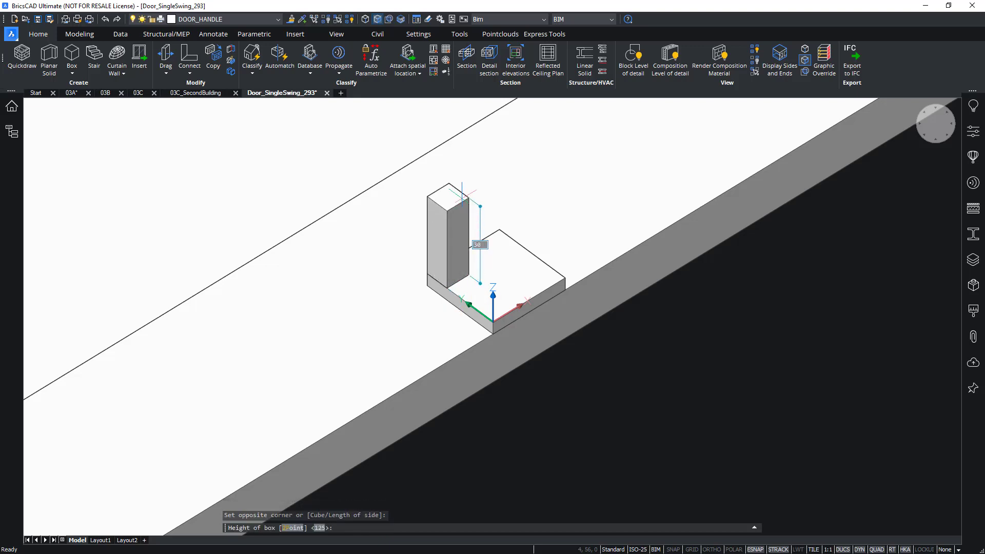
pyautogui.press('Tab')
pyautogui.press('Return')
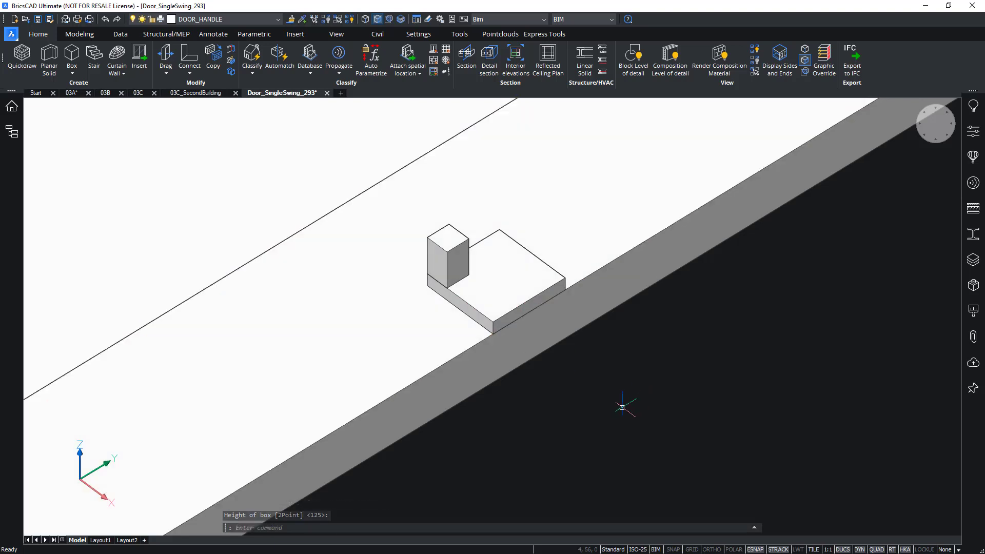
pyautogui.scroll(2, 620, 395)
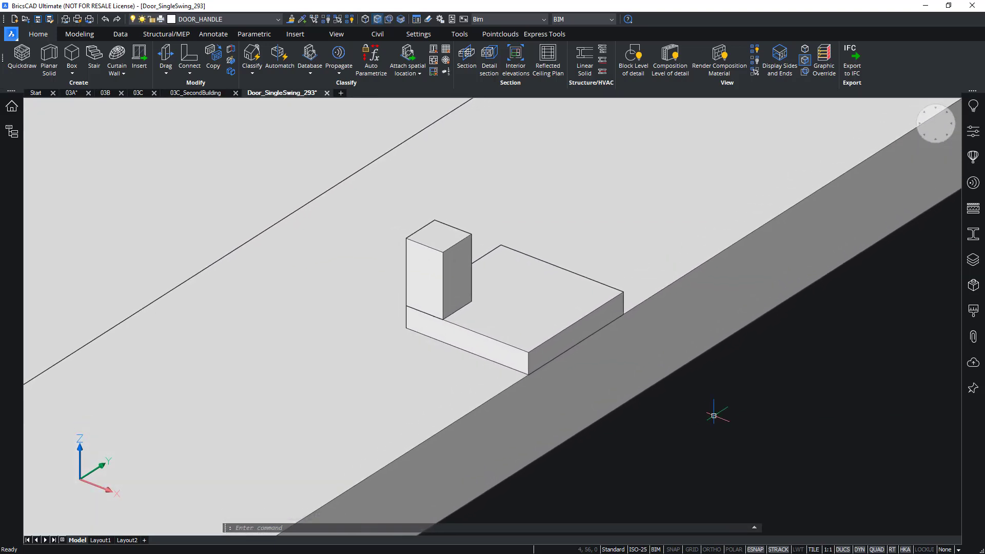
# Draw a horizontal box bar anchored at the top of the post
pyautogui.press('Return')
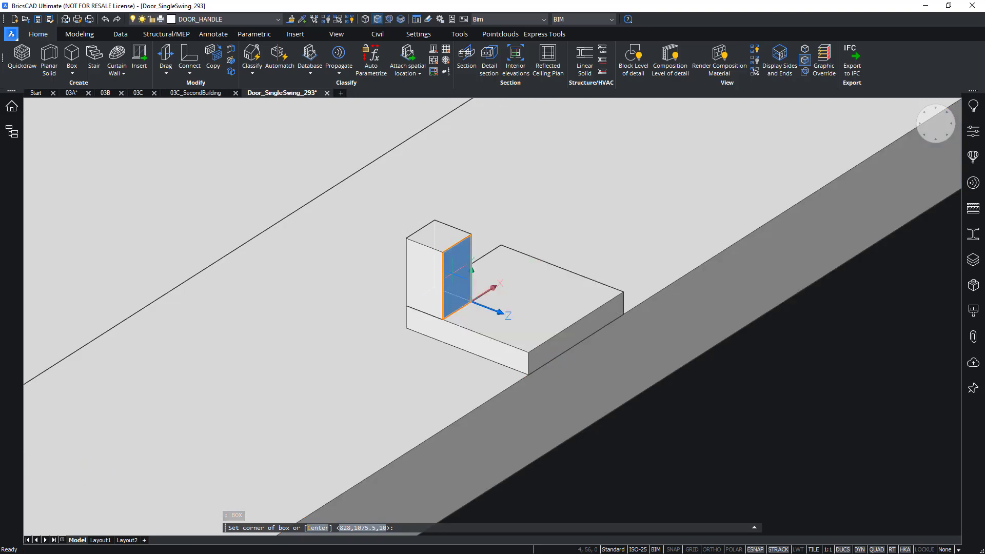
pyautogui.click(442, 252)
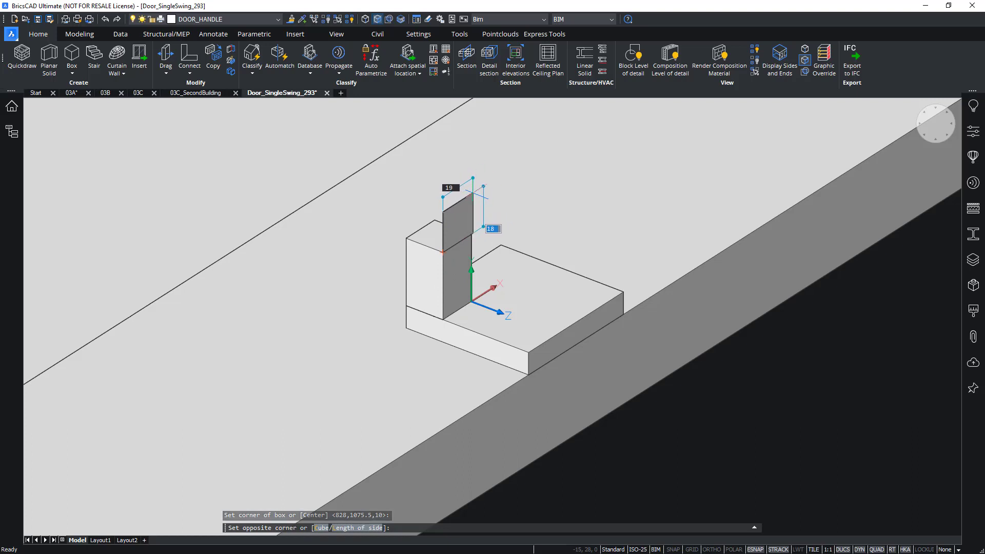
pyautogui.write('18')
pyautogui.press('Tab')
pyautogui.write('18')
pyautogui.press('Tab')
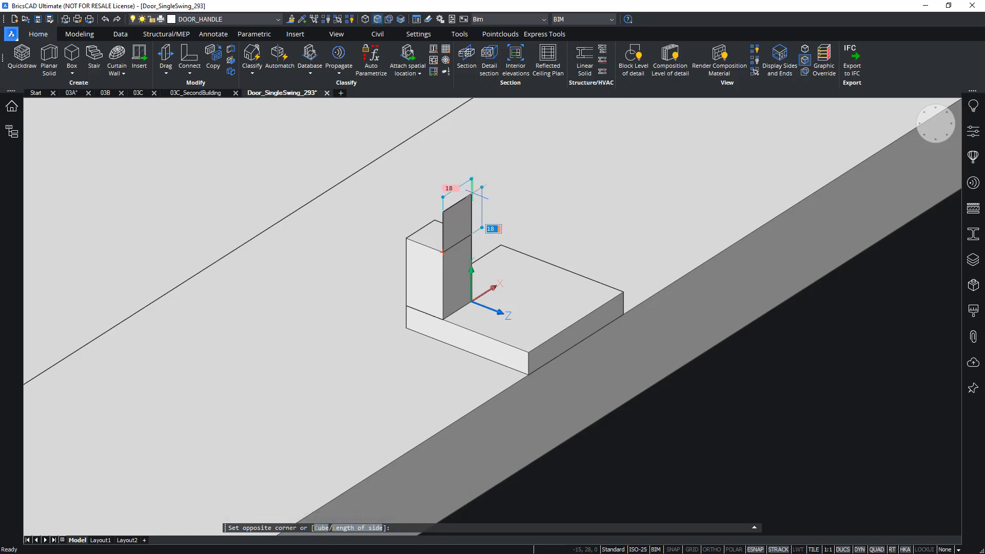
pyautogui.press('Return')
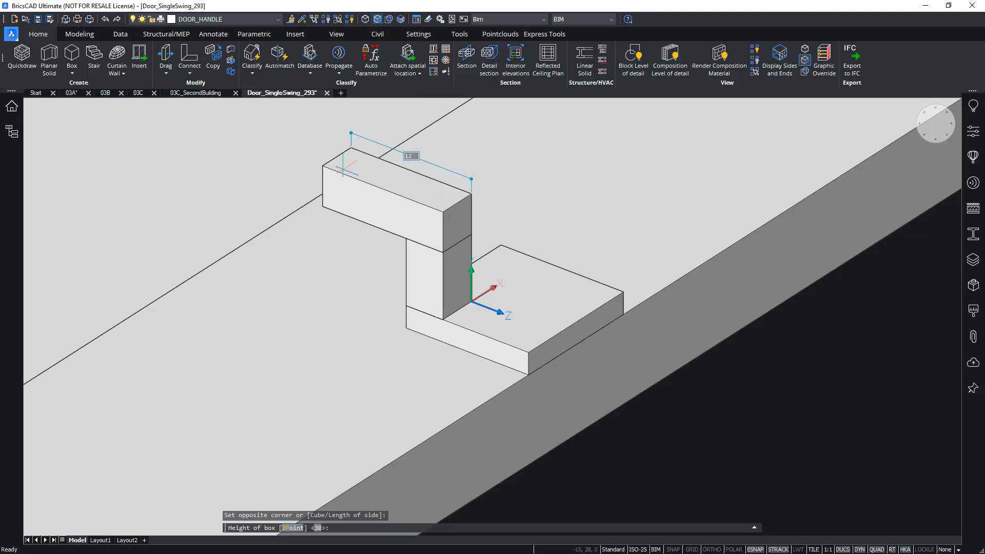
pyautogui.write('18')
pyautogui.press('Return')
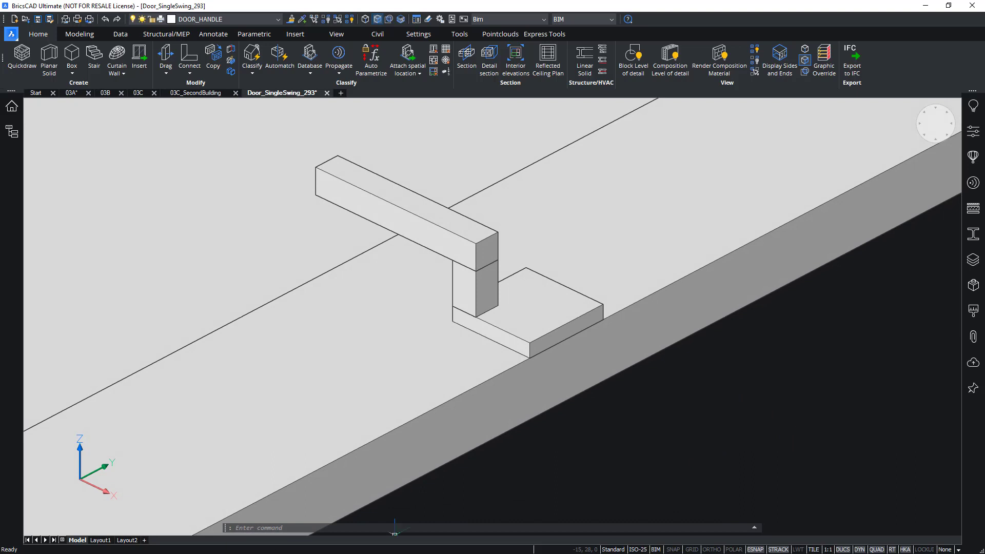
pyautogui.scroll(1, 611, 454)
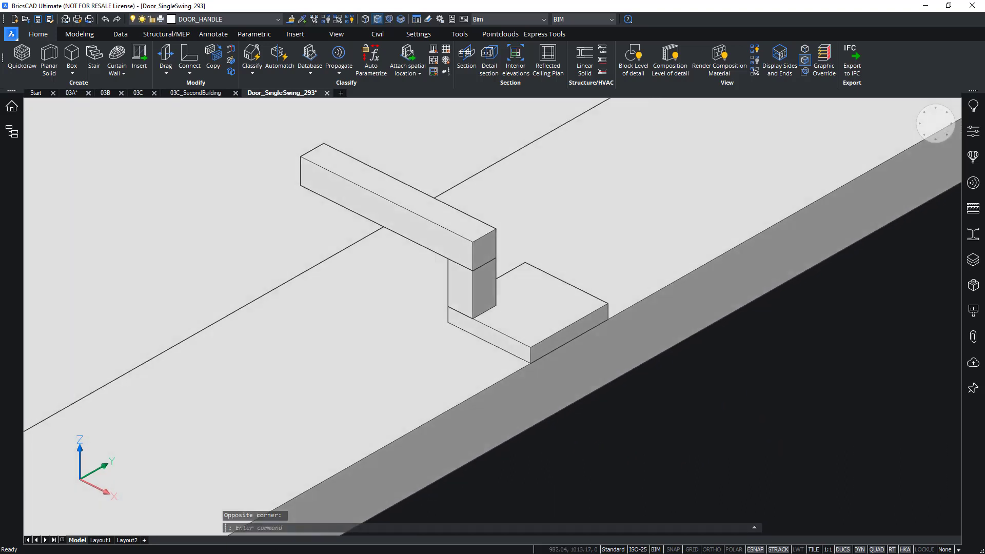
# Union the post and bar into a single handle solid
pyautogui.click(490, 293)
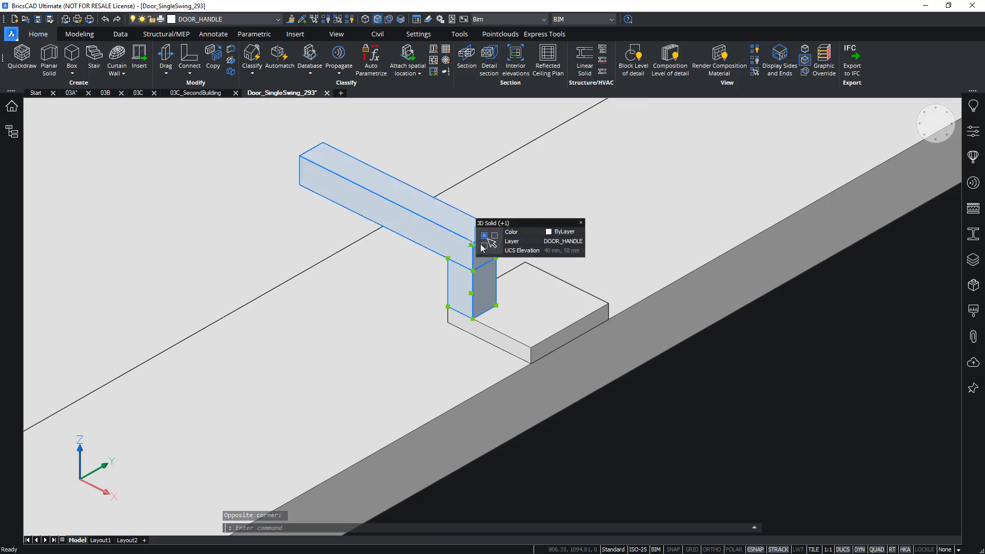
pyautogui.click(539, 277)
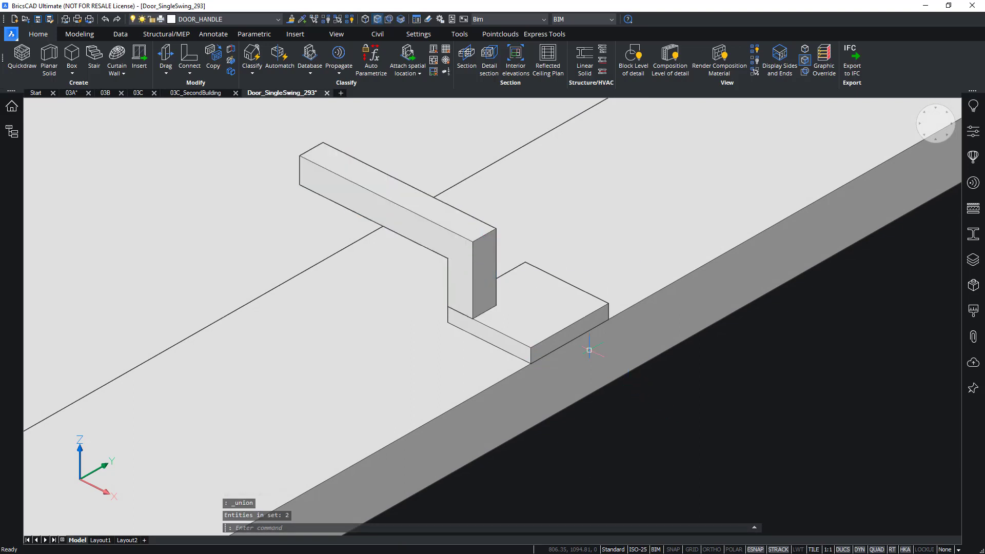
pyautogui.click(485, 289)
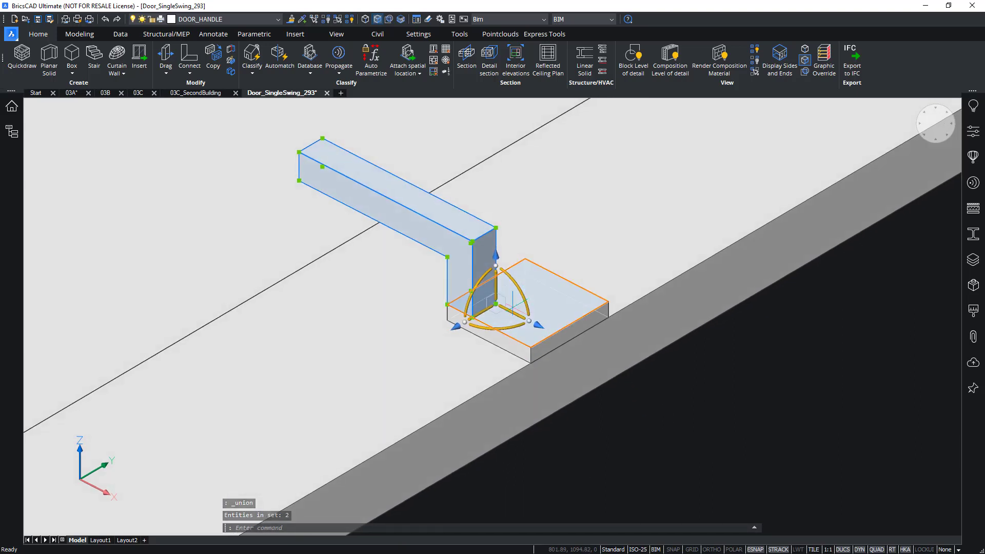
pyautogui.scroll(3, 508, 310)
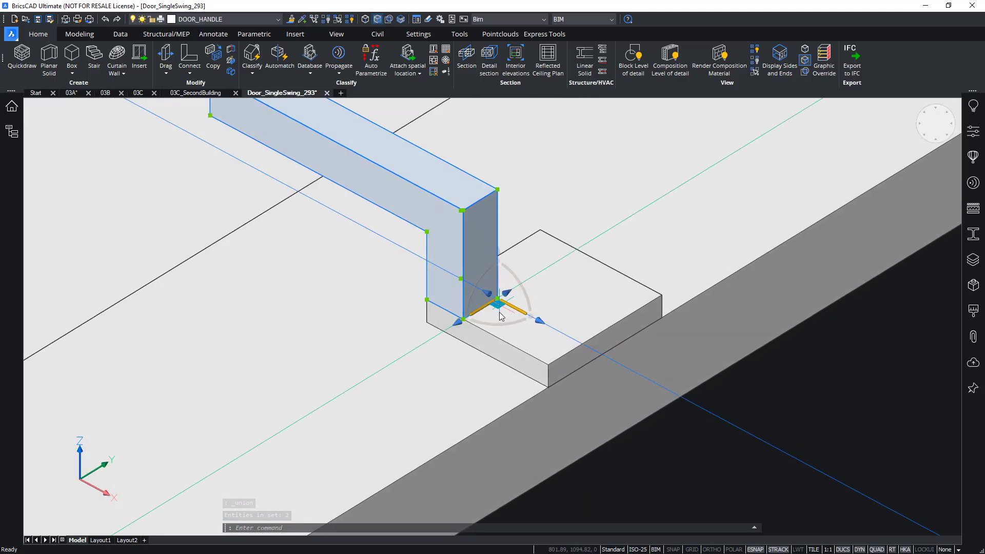
pyautogui.scroll(3, 506, 300)
# Slide the handle along the door edge with the manipulator to its new position
pyautogui.moveTo(508, 286)
pyautogui.keyDown('shift'); pyautogui.mouseDown(button='middle')
pyautogui.moveTo(507, 297)
pyautogui.moveTo(516, 291)
pyautogui.mouseUp(button='middle'); pyautogui.keyUp('shift')
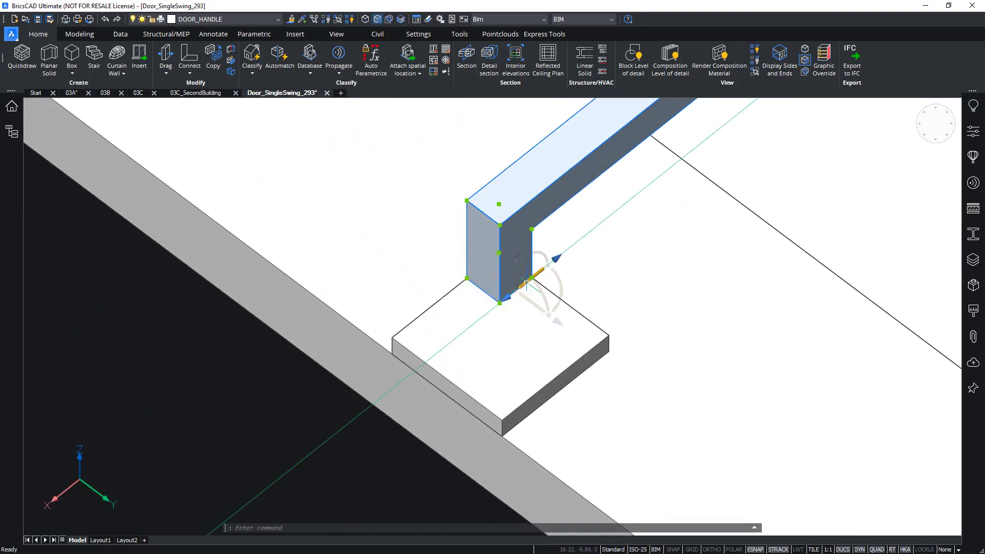
pyautogui.click(526, 285)
pyautogui.keyDown('shift'); pyautogui.moveTo(511, 333); pyautogui.dragTo(500, 319, button='middle'); pyautogui.keyUp('shift')
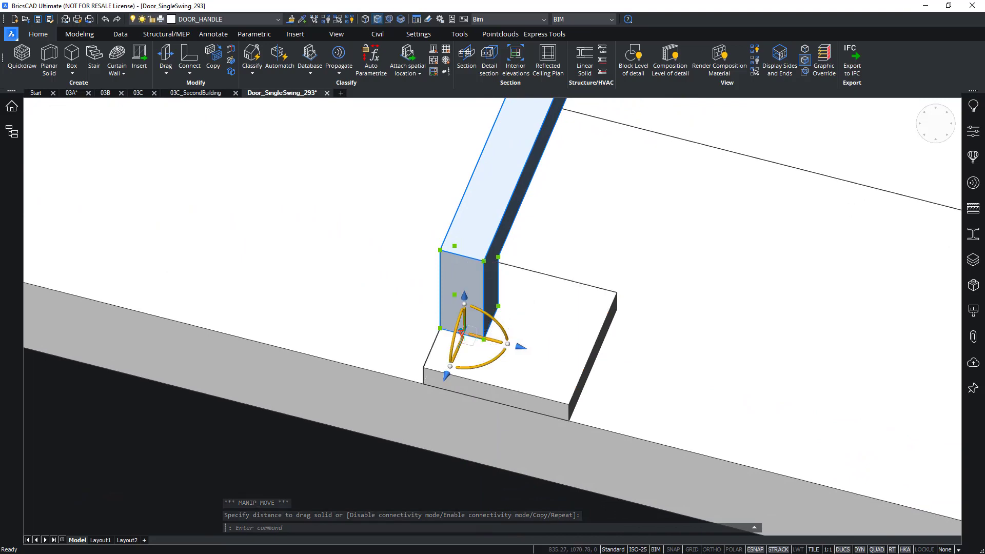
pyautogui.click(483, 339)
pyautogui.press('Return')
pyautogui.scroll(-3, 638, 367)
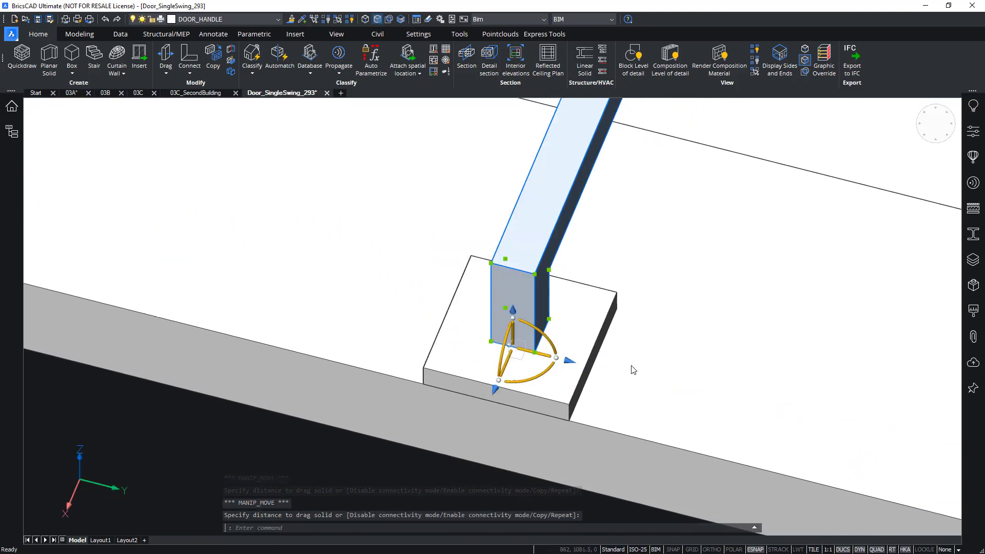
pyautogui.scroll(-3, 637, 360)
pyautogui.moveTo(638, 359)
pyautogui.keyDown('shift'); pyautogui.mouseDown(button='middle')
pyautogui.moveTo(627, 419)
pyautogui.moveTo(661, 395)
pyautogui.mouseUp(button='middle'); pyautogui.keyUp('shift')
pyautogui.press('Escape')
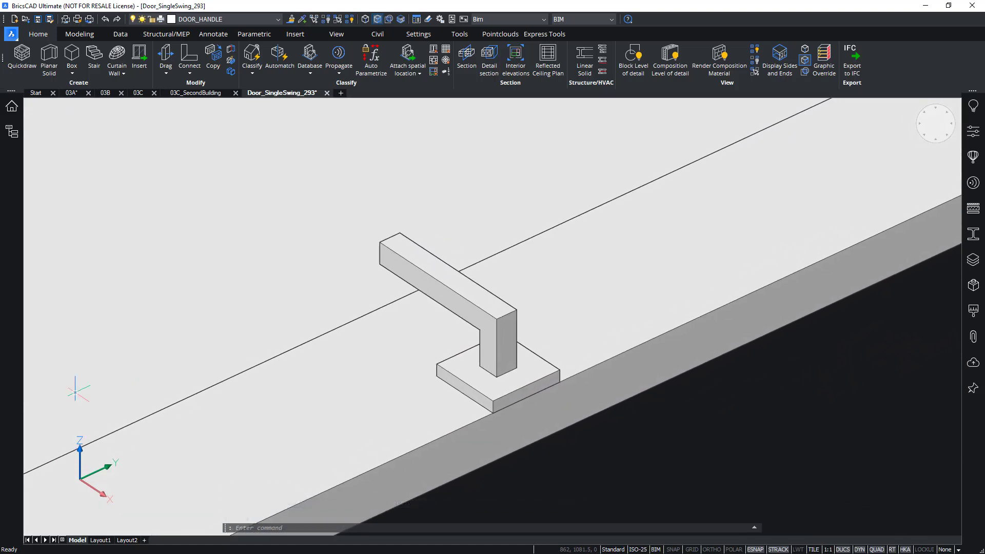
# Window-select the lever and post and fillet their edges
pyautogui.click(740, 455)
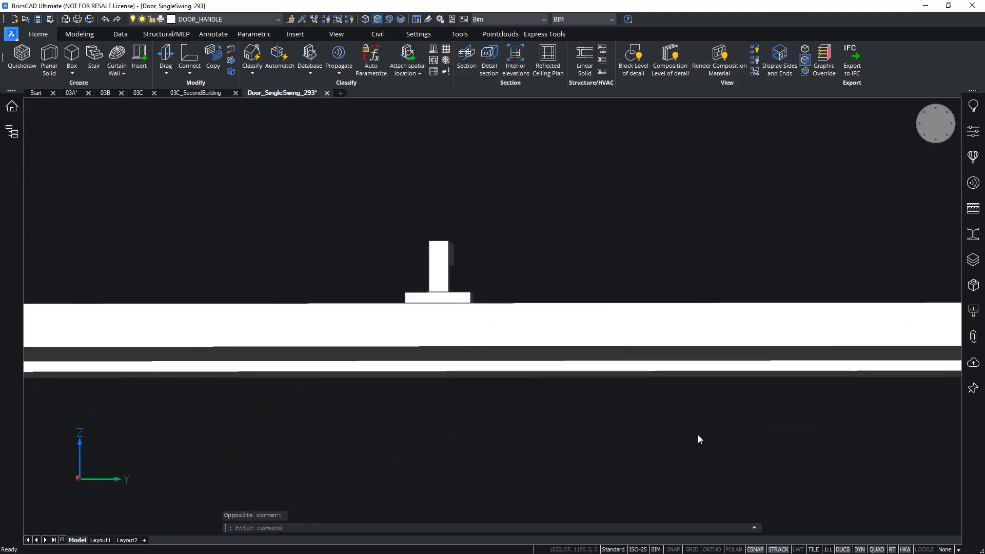
pyautogui.moveTo(699, 439)
pyautogui.keyDown('shift'); pyautogui.mouseDown(button='middle')
pyautogui.moveTo(589, 457)
pyautogui.moveTo(667, 436)
pyautogui.mouseUp(button='middle'); pyautogui.keyUp('shift')
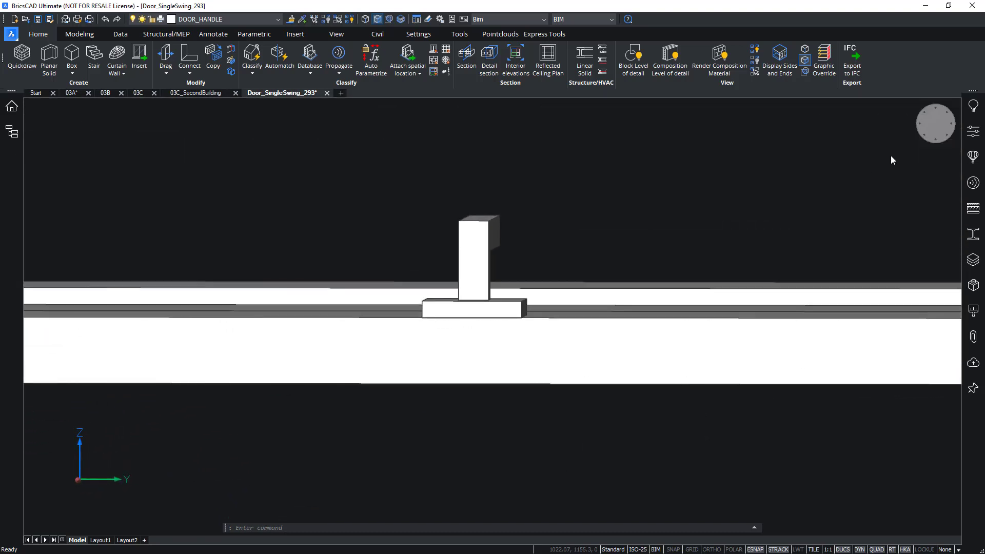
pyautogui.click(940, 141)
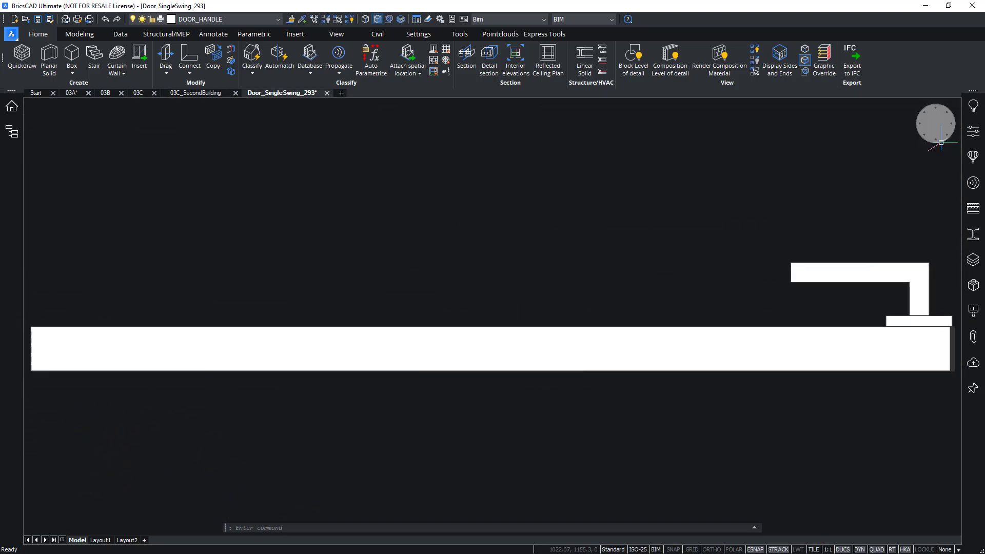
pyautogui.scroll(2, 508, 225)
pyautogui.click(316, 224)
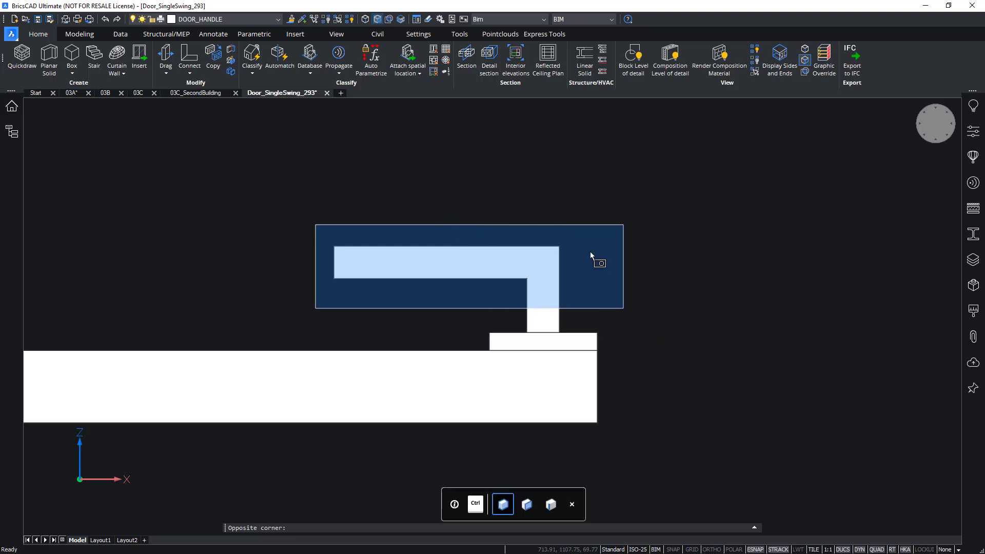
pyautogui.click(645, 358)
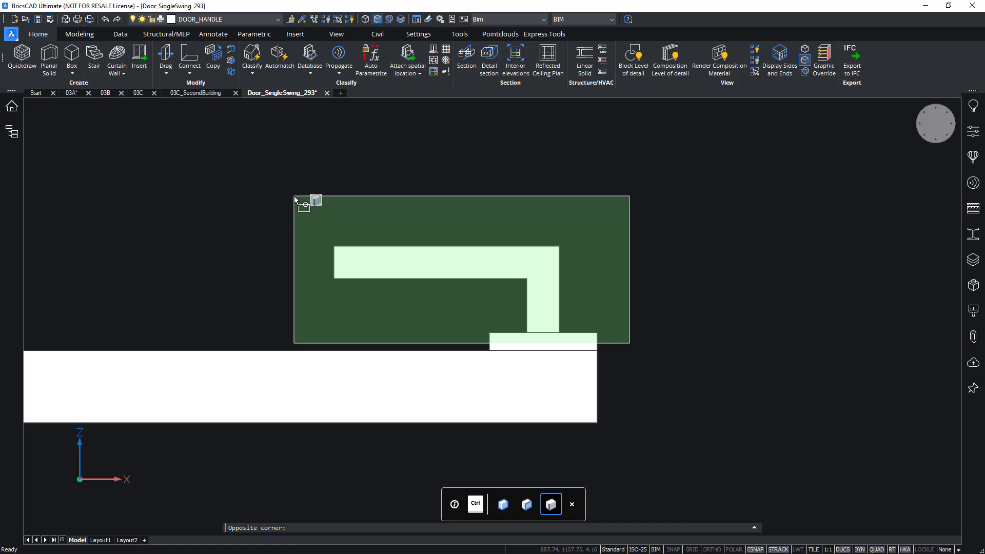
pyautogui.press('Escape')
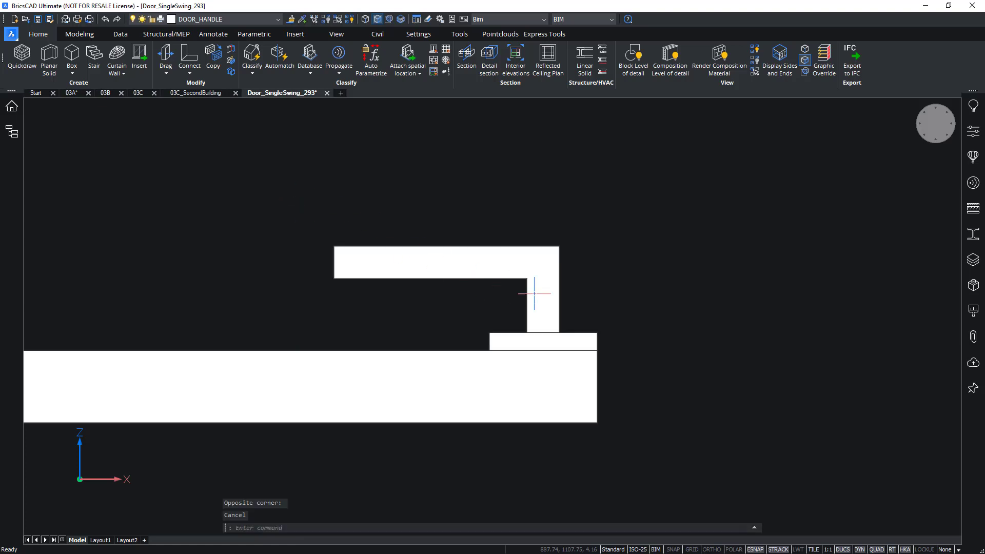
pyautogui.click(602, 315)
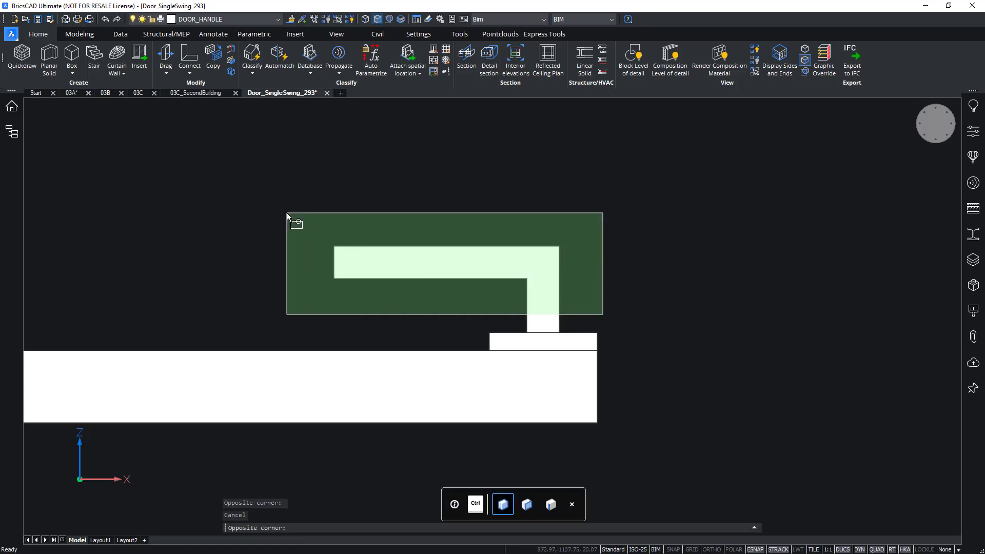
pyautogui.click(288, 214)
pyautogui.moveTo(287, 213)
pyautogui.keyDown('shift'); pyautogui.mouseDown(button='middle')
pyautogui.moveTo(449, 184)
pyautogui.moveTo(423, 169)
pyautogui.mouseUp(button='middle'); pyautogui.keyUp('shift')
pyautogui.scroll(2, 433, 194)
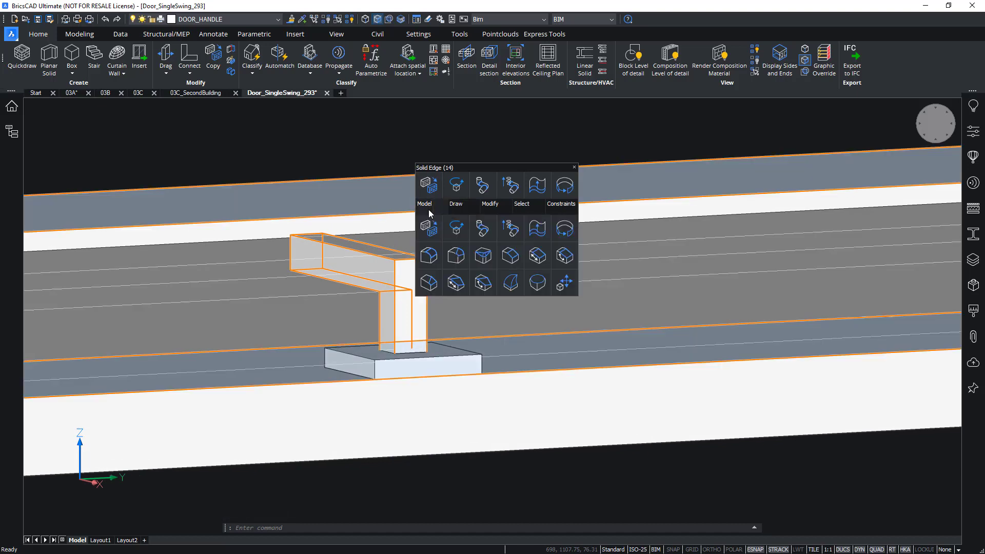
pyautogui.click(429, 255)
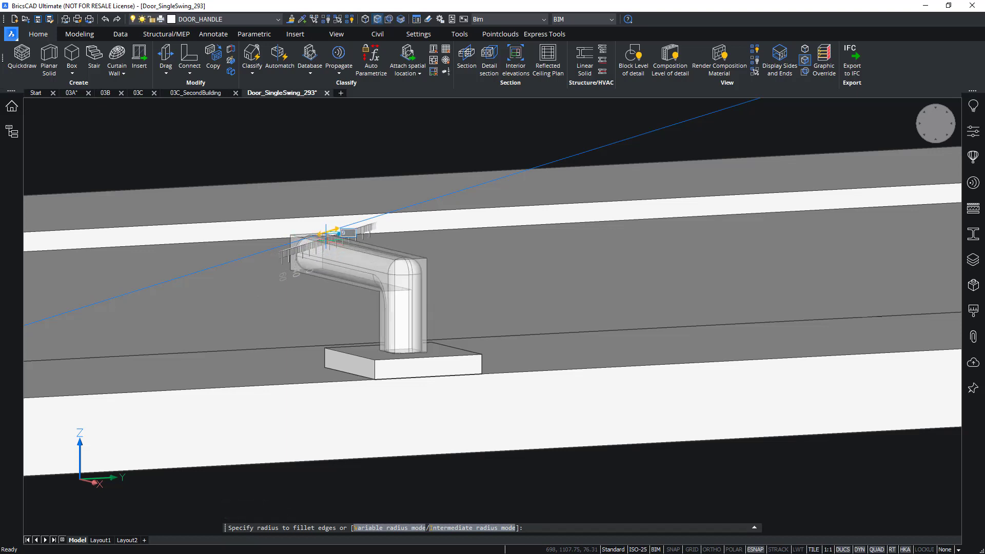
pyautogui.click(331, 232)
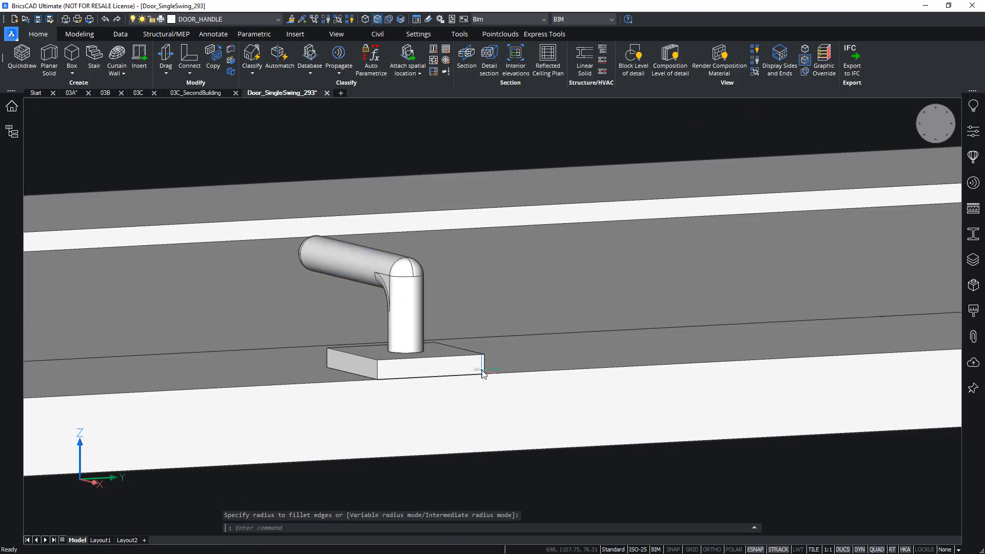
pyautogui.scroll(3, 482, 370)
# Window-select the square base plate and fillet it into a round rosette
pyautogui.keyDown('shift'); pyautogui.moveTo(525, 342); pyautogui.dragTo(704, 341, button='middle'); pyautogui.keyUp('shift')
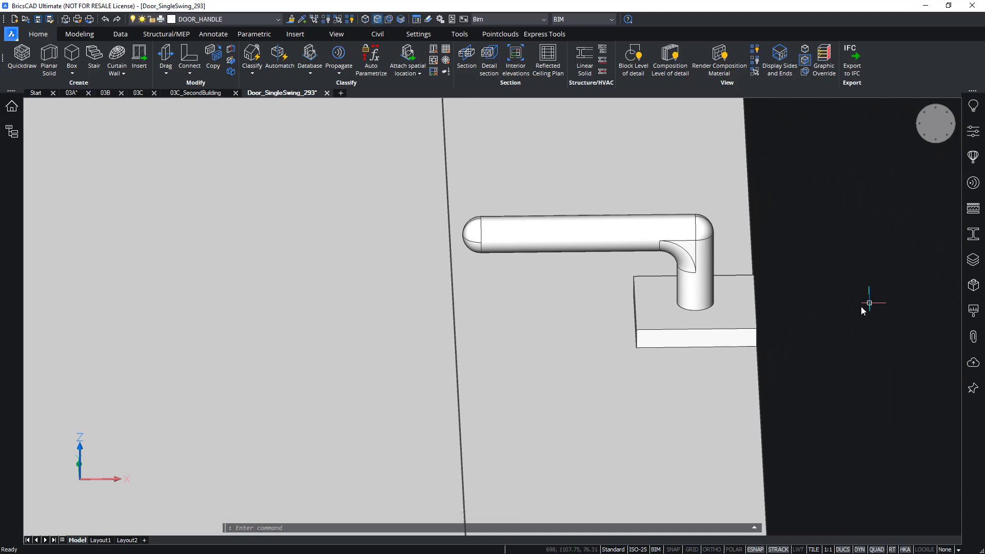
pyautogui.moveTo(862, 308)
pyautogui.keyDown('shift'); pyautogui.mouseDown(button='middle')
pyautogui.moveTo(678, 353)
pyautogui.moveTo(816, 232)
pyautogui.mouseUp(button='middle'); pyautogui.keyUp('shift')
pyautogui.click(936, 142)
pyautogui.scroll(3, 523, 286)
pyautogui.scroll(3, 730, 280)
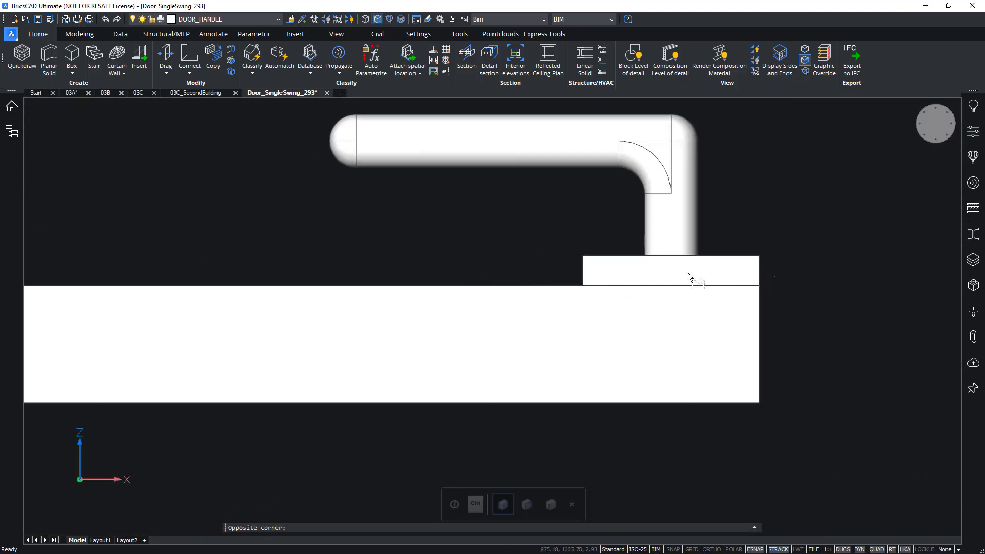
pyautogui.click(552, 266)
pyautogui.moveTo(611, 266)
pyautogui.keyDown('shift'); pyautogui.mouseDown(button='middle')
pyautogui.moveTo(685, 283)
pyautogui.moveTo(767, 190)
pyautogui.moveTo(512, 385)
pyautogui.moveTo(608, 372)
pyautogui.moveTo(617, 348)
pyautogui.mouseUp(button='middle'); pyautogui.keyUp('shift')
pyautogui.click(614, 352)
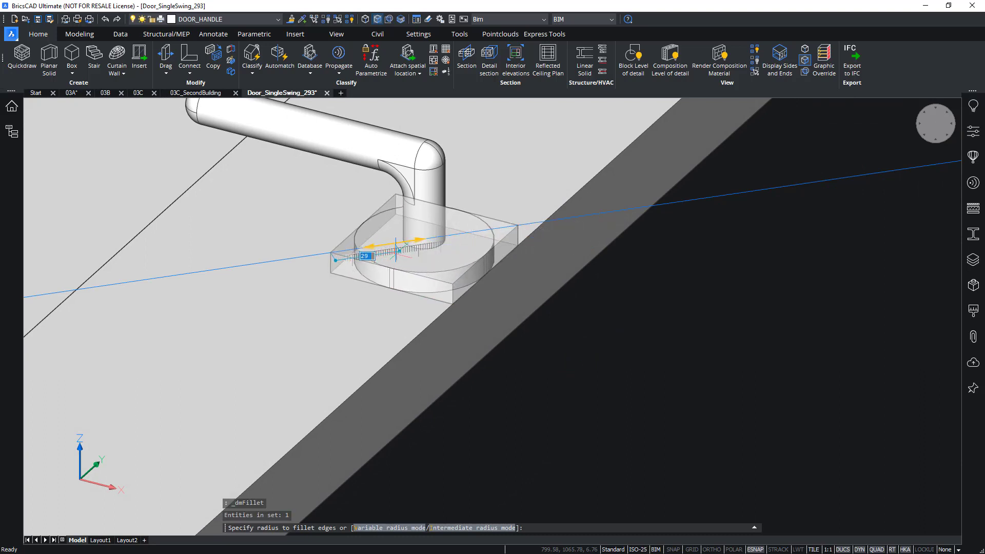
pyautogui.click(397, 250)
pyautogui.scroll(-2, 435, 266)
pyautogui.scroll(-3, 674, 343)
pyautogui.scroll(-2, 733, 372)
pyautogui.scroll(-3, 728, 372)
pyautogui.moveTo(728, 373)
pyautogui.keyDown('shift'); pyautogui.mouseDown(button='middle')
pyautogui.moveTo(716, 424)
pyautogui.moveTo(493, 308)
pyautogui.mouseUp(button='middle'); pyautogui.keyUp('shift')
pyautogui.scroll(3, 470, 285)
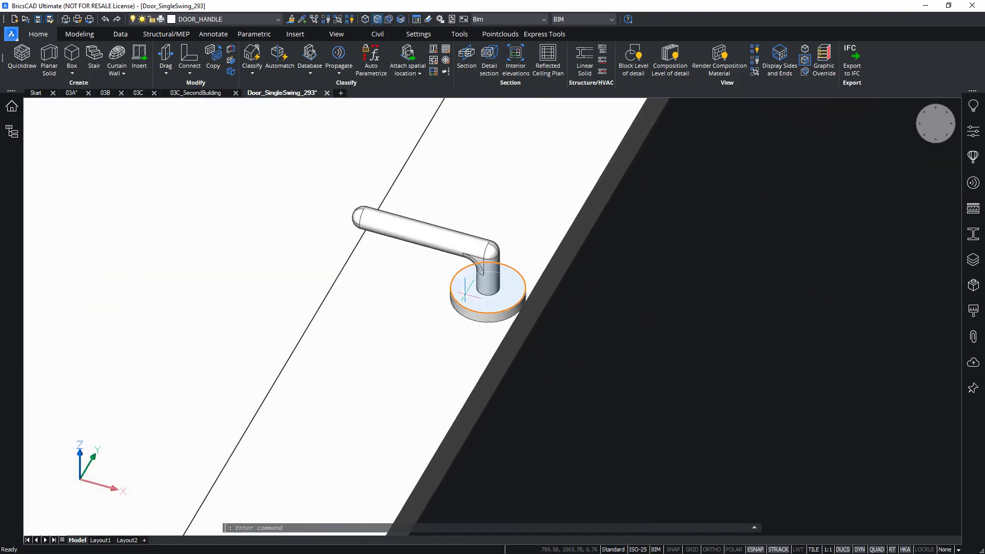
# Move the handle onto the door slab with the manipulator
pyautogui.click(470, 289)
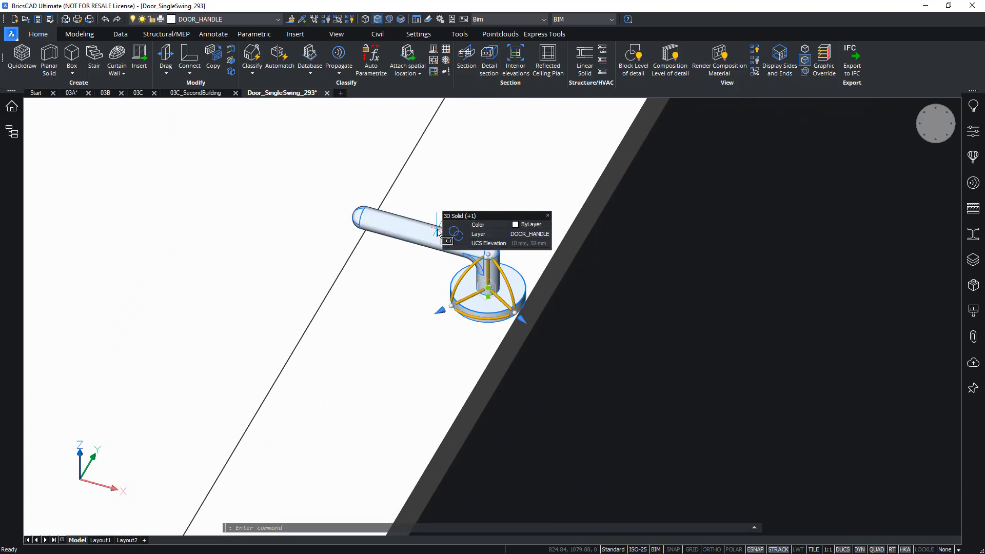
pyautogui.click(515, 314)
pyautogui.scroll(2, 523, 323)
pyautogui.scroll(2, 533, 309)
pyautogui.click(555, 288)
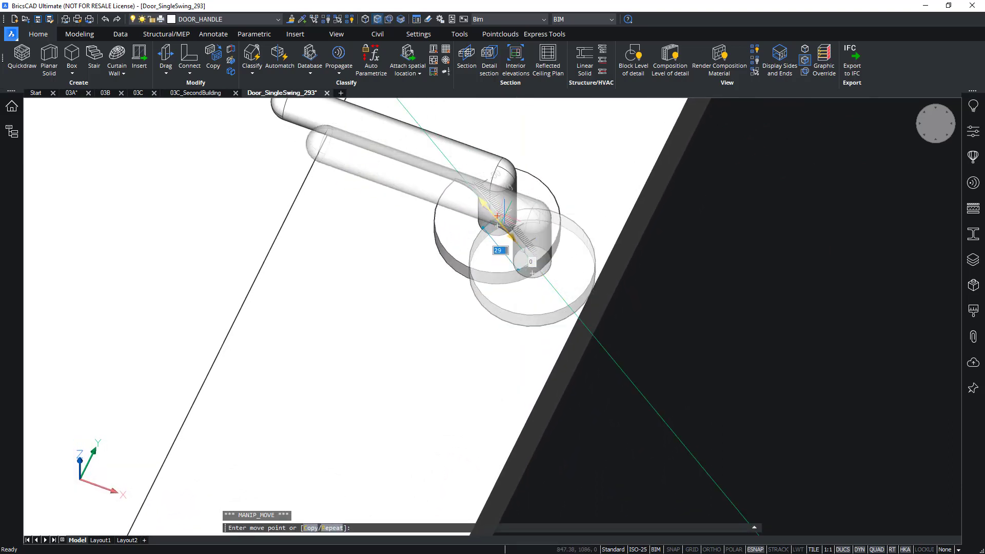
pyautogui.click(498, 217)
pyautogui.scroll(-3, 690, 277)
pyautogui.keyDown('shift'); pyautogui.moveTo(689, 278); pyautogui.dragTo(505, 248, button='middle'); pyautogui.keyUp('shift')
# Mirror a copy of the handle onto the slab's opposite face
pyautogui.click(502, 250)
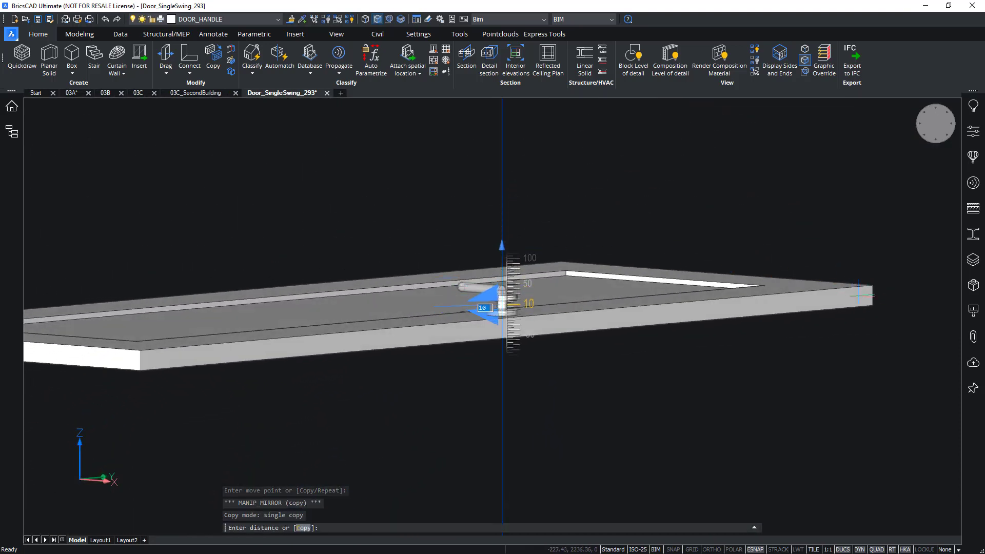
pyautogui.press('Return')
pyautogui.moveTo(501, 308)
pyautogui.keyDown('shift'); pyautogui.mouseDown(button='middle')
pyautogui.moveTo(683, 412)
pyautogui.moveTo(650, 376)
pyautogui.mouseUp(button='middle'); pyautogui.keyUp('shift')
pyautogui.press('Escape')
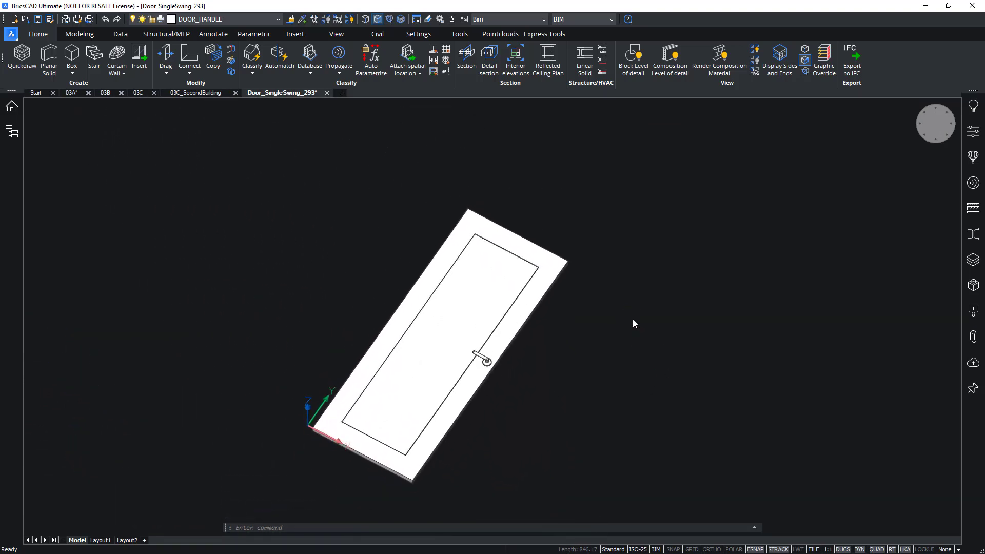
pyautogui.keyDown('shift'); pyautogui.moveTo(649, 381); pyautogui.dragTo(632, 297, button='middle'); pyautogui.keyUp('shift')
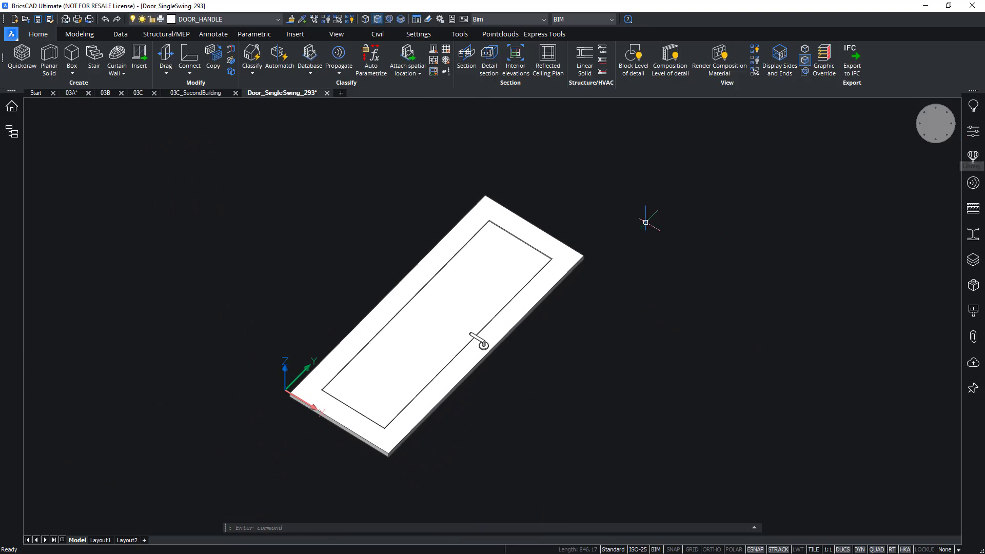
pyautogui.keyDown('shift'); pyautogui.moveTo(649, 225); pyautogui.dragTo(664, 271, button='middle'); pyautogui.keyUp('shift')
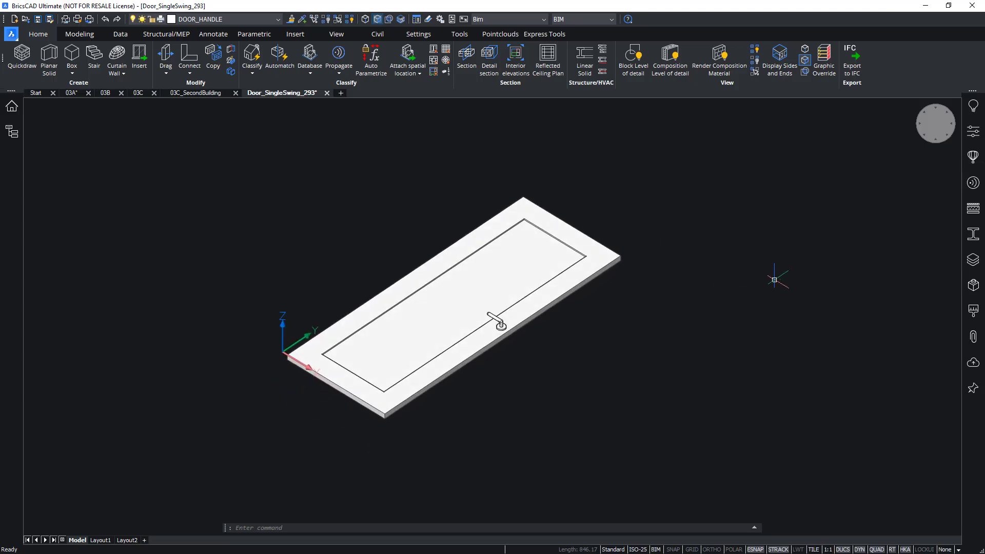
pyautogui.scroll(1, 784, 280)
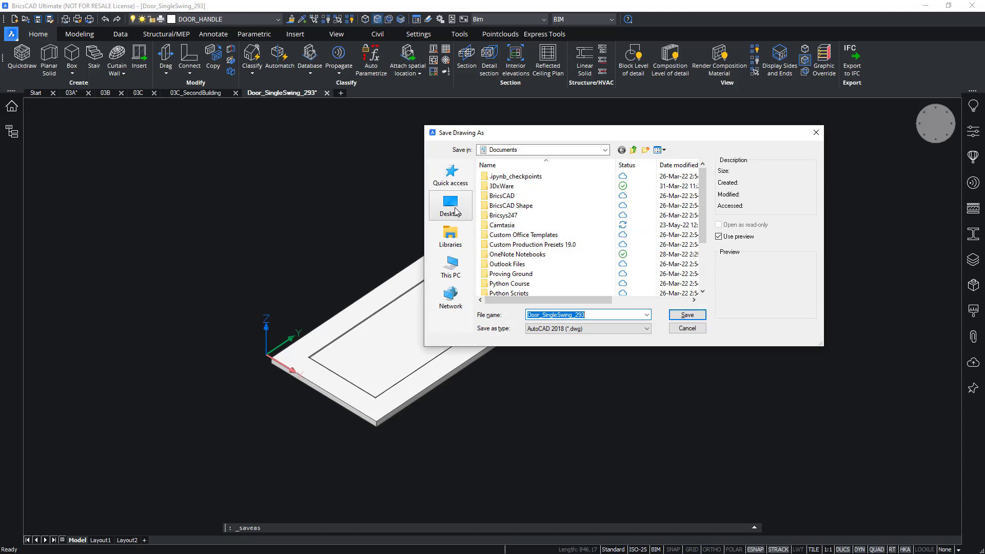
# Save the door as Door_SingleSwing_with_handle in Desktop > 03. Increase geometric LOD > Starter files
pyautogui.click(451, 204)
pyautogui.scroll(-3, 546, 223)
pyautogui.scroll(-1, 549, 220)
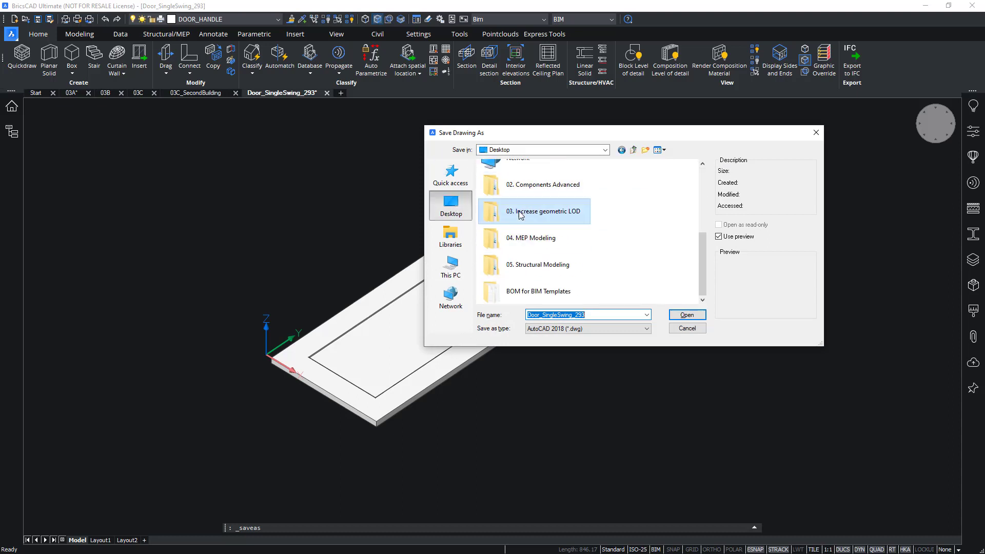
pyautogui.doubleClick(520, 214)
pyautogui.doubleClick(523, 190)
pyautogui.write('with_handle')
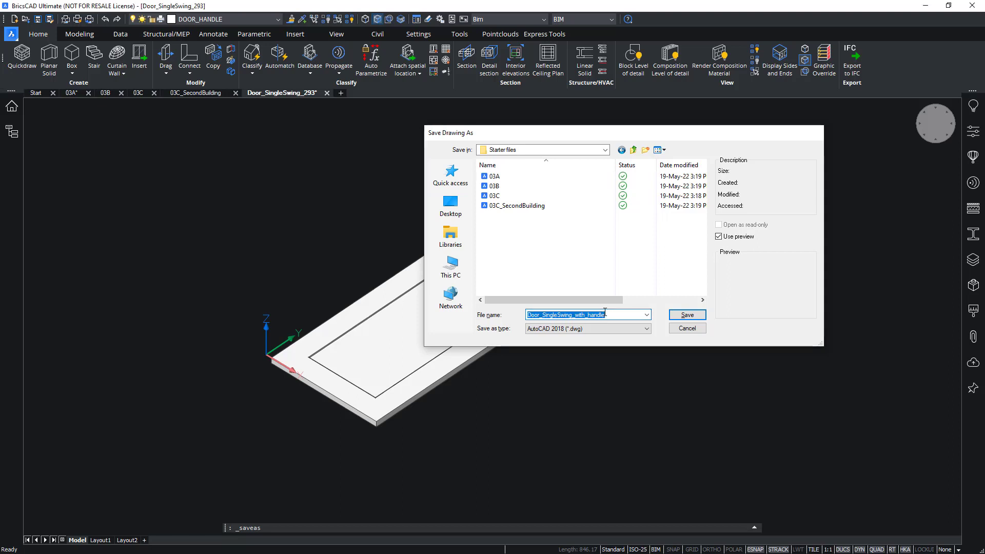
pyautogui.press('Return')
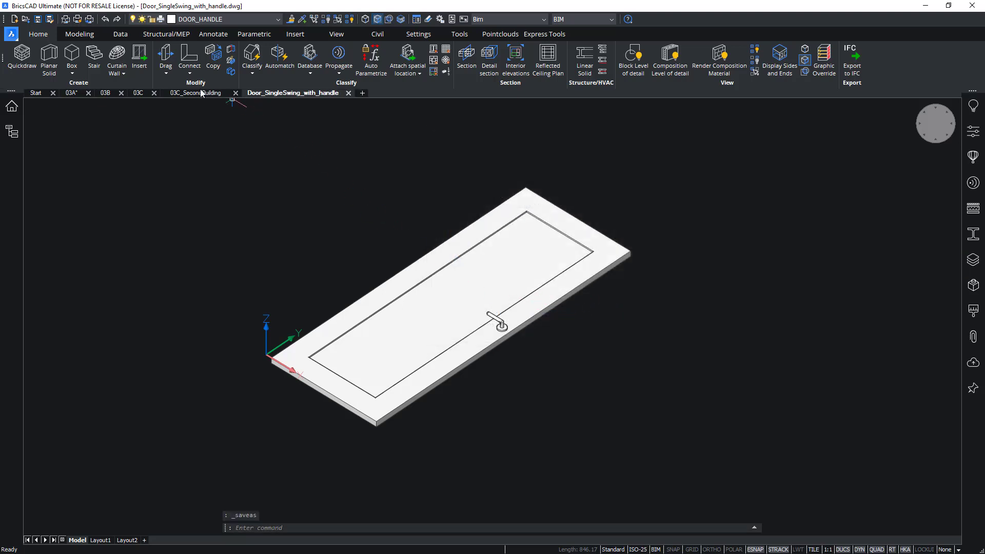
# In the 03A drawing, select the door in the wall opening and start Replace
pyautogui.click(68, 92)
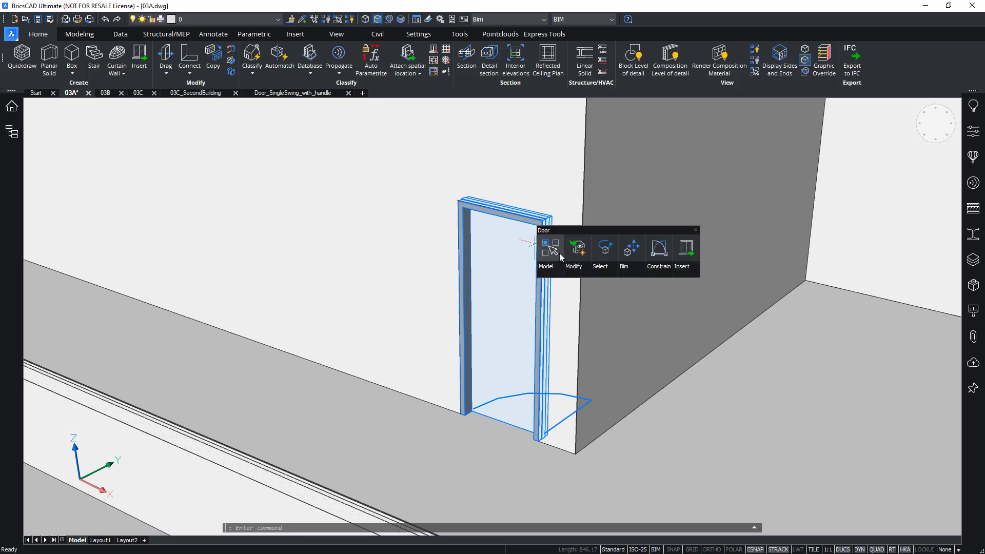
pyautogui.click(493, 271)
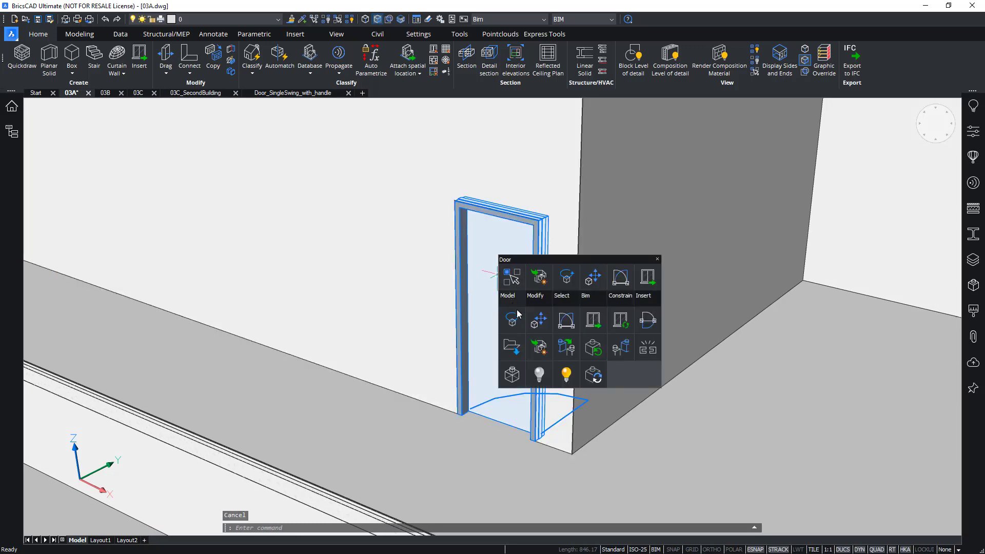
pyautogui.click(567, 349)
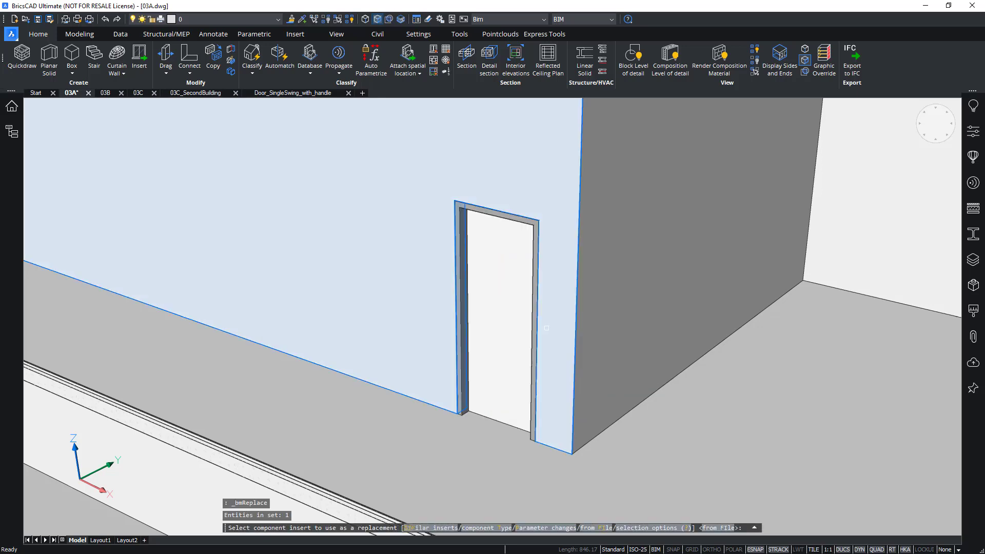
pyautogui.scroll(-2, 544, 318)
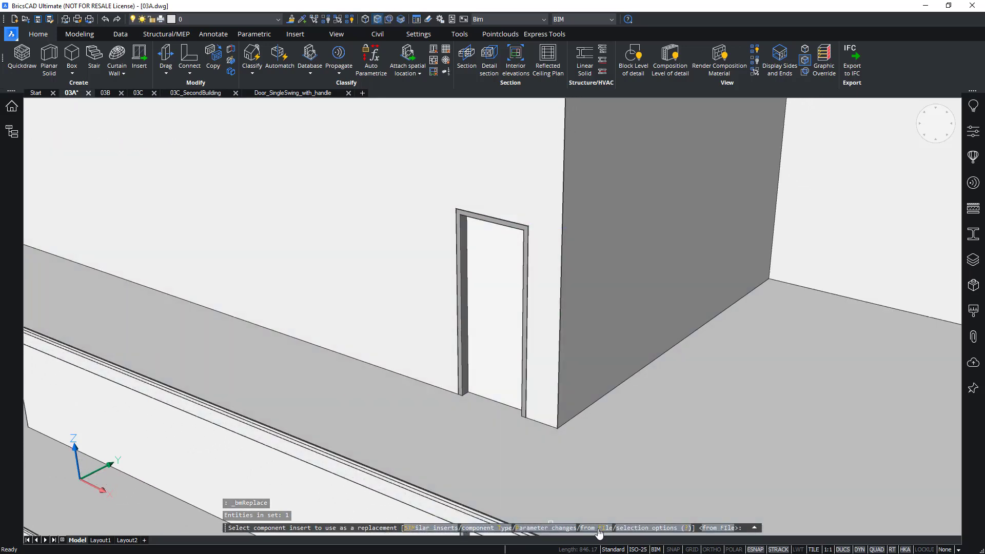
pyautogui.write('FI')
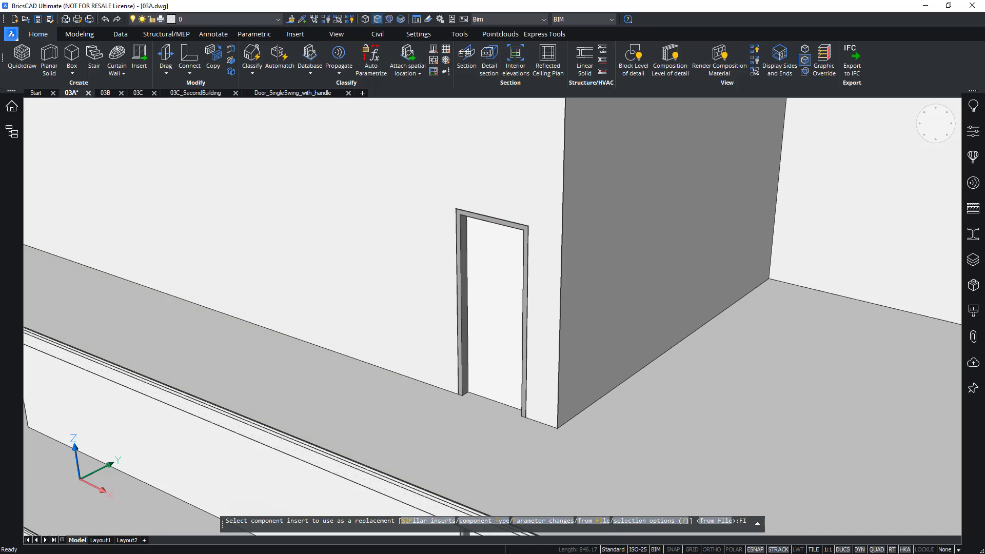
# Replace it with Door_SingleSwing_with_handle.dwg from the Starter files folder
pyautogui.press('Return')
pyautogui.click(451, 205)
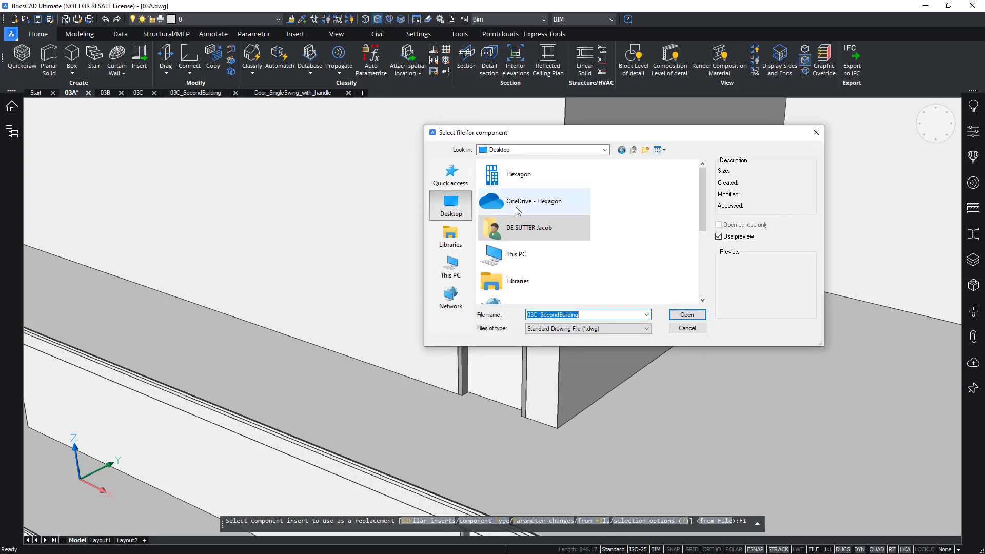
pyautogui.scroll(-3, 520, 236)
pyautogui.doubleClick(517, 202)
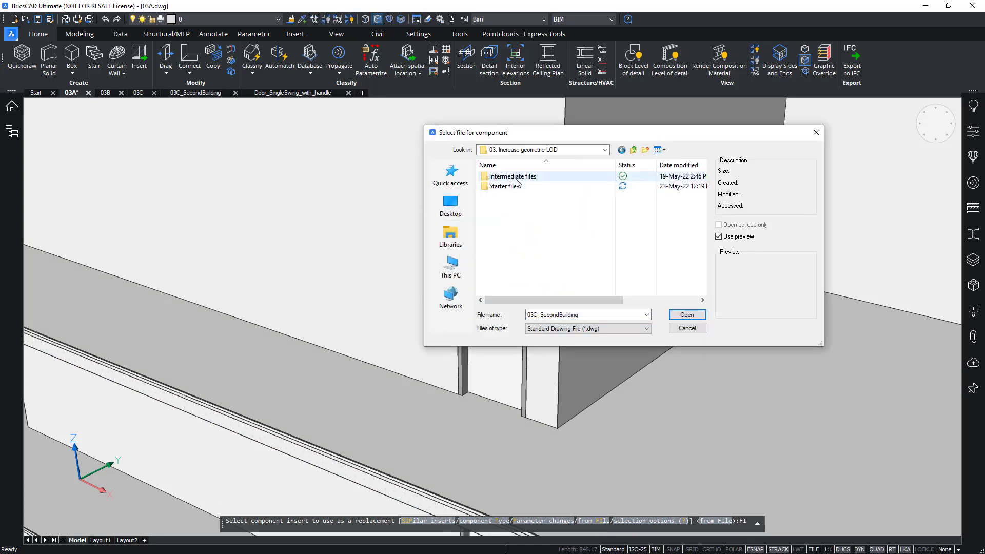
pyautogui.doubleClick(505, 187)
pyautogui.click(512, 216)
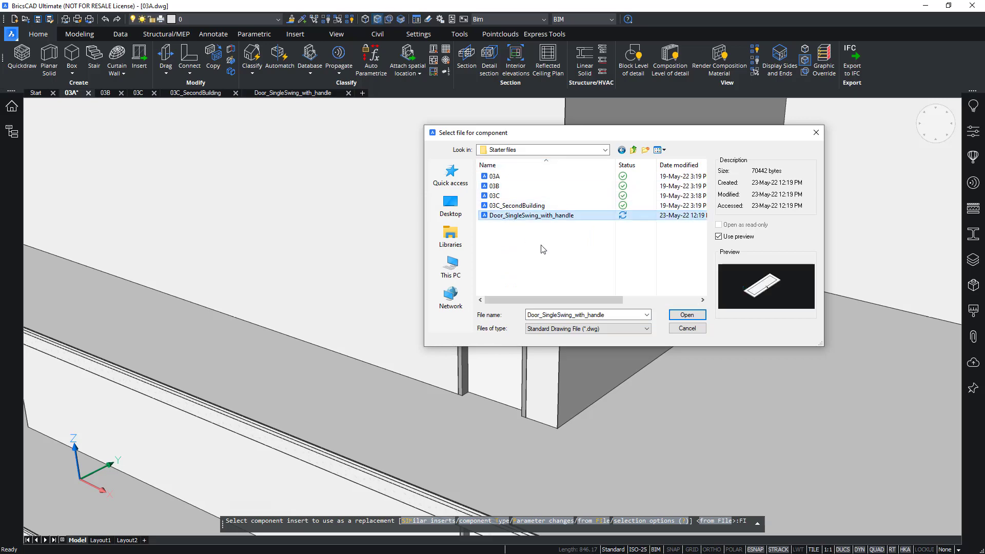
pyautogui.click(687, 316)
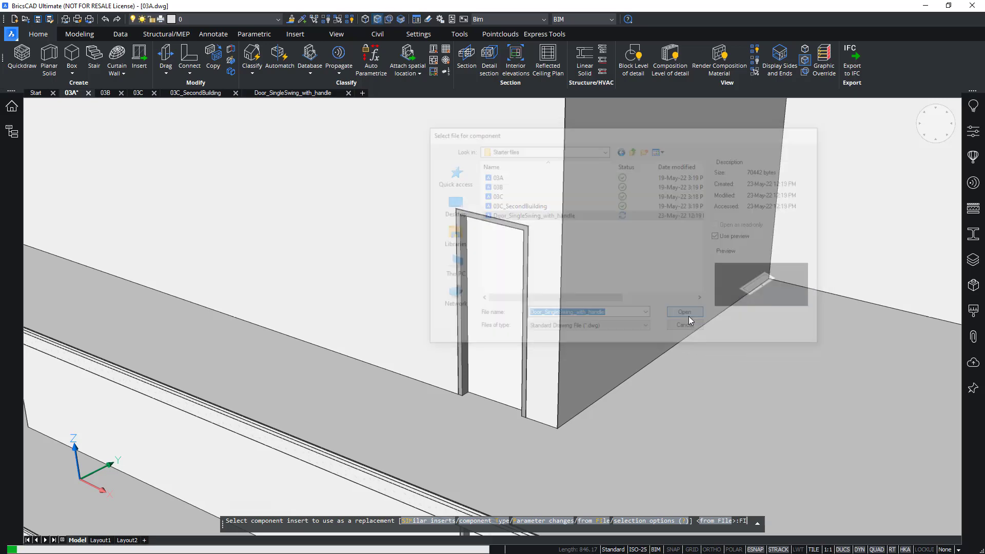
pyautogui.scroll(-2, 570, 263)
pyautogui.scroll(-2, 569, 263)
pyautogui.scroll(-3, 569, 262)
pyautogui.scroll(-3, 570, 262)
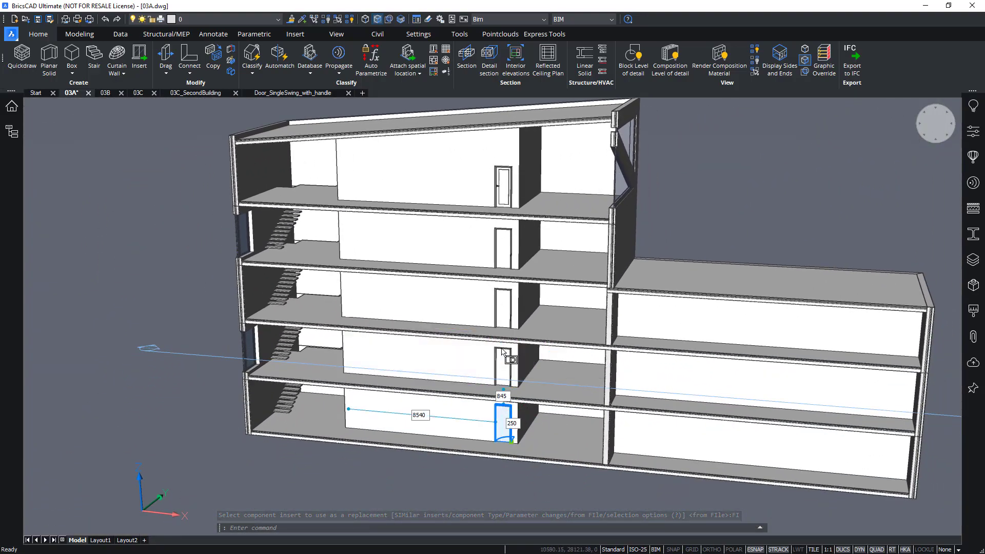
# Swap the four upper-floor doors for Door_SingleSwing_with_handle.dwg using Replace From File
pyautogui.click(503, 248)
pyautogui.click(526, 254)
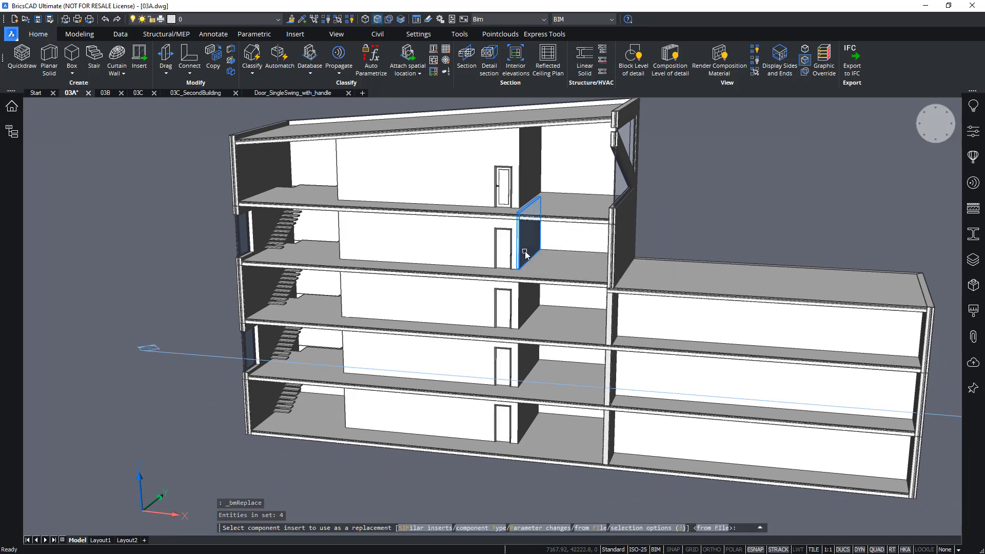
pyautogui.press('Return')
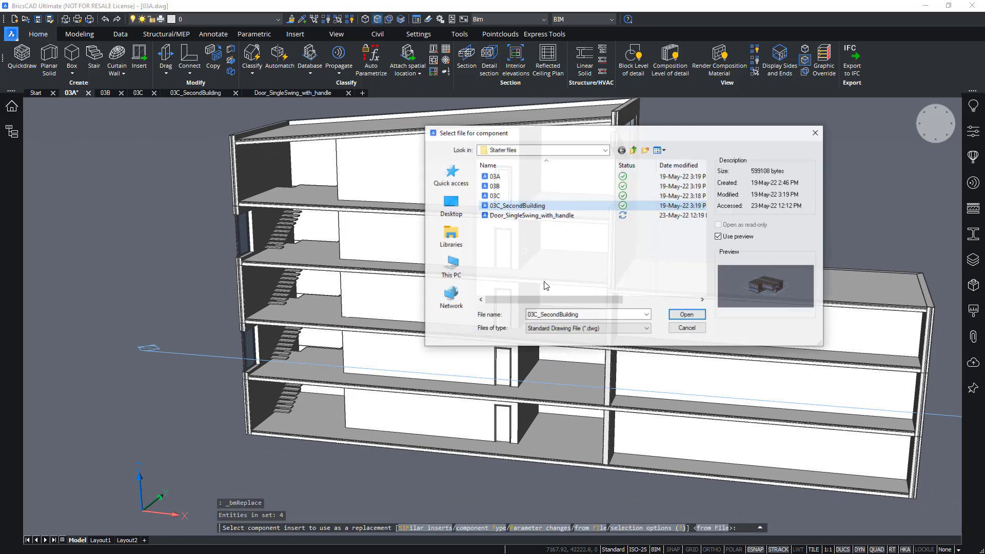
pyautogui.click(531, 216)
pyautogui.press('Return')
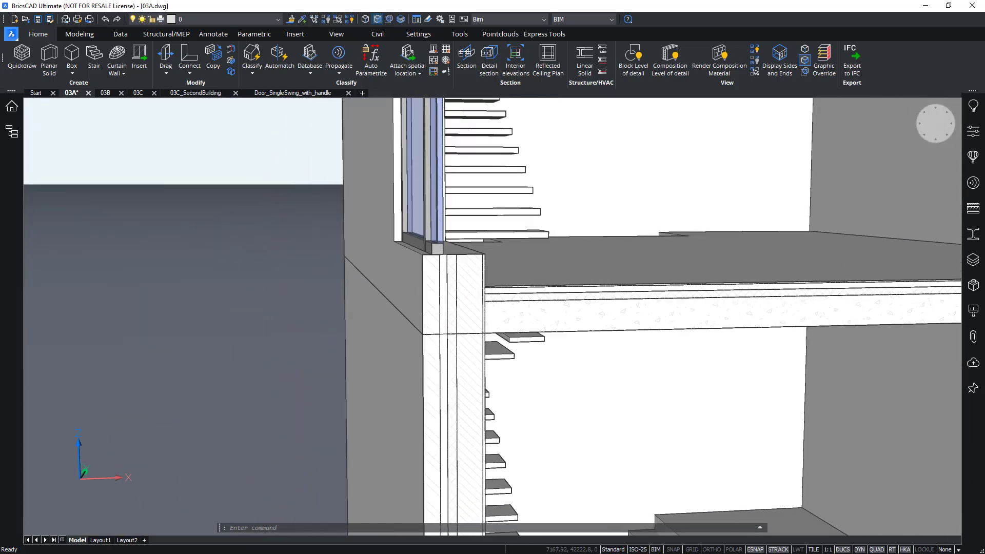
# Switch to the 03B drawing to view its wall corner and floor slab edge
pyautogui.click(107, 94)
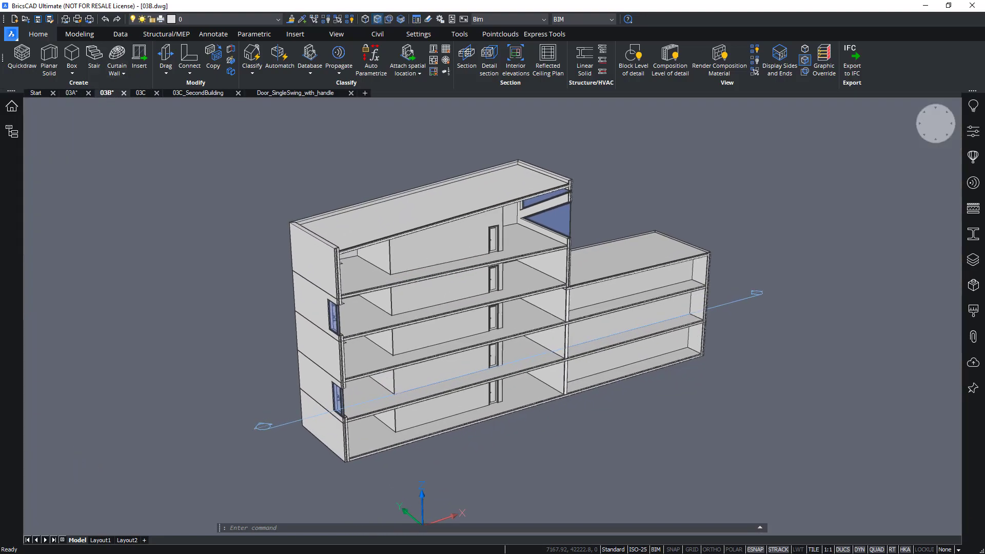
pyautogui.scroll(1, 477, 381)
pyautogui.scroll(2, 470, 377)
pyautogui.scroll(2, 462, 375)
pyautogui.scroll(1, 452, 372)
pyautogui.scroll(2, 452, 372)
pyautogui.scroll(2, 451, 373)
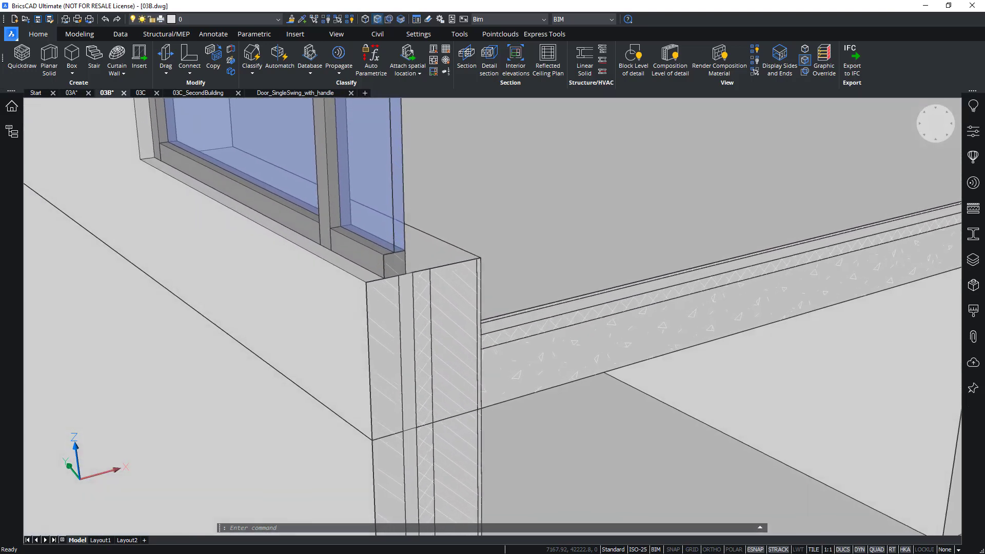
pyautogui.scroll(1, 446, 238)
pyautogui.scroll(1, 446, 236)
pyautogui.scroll(2, 477, 232)
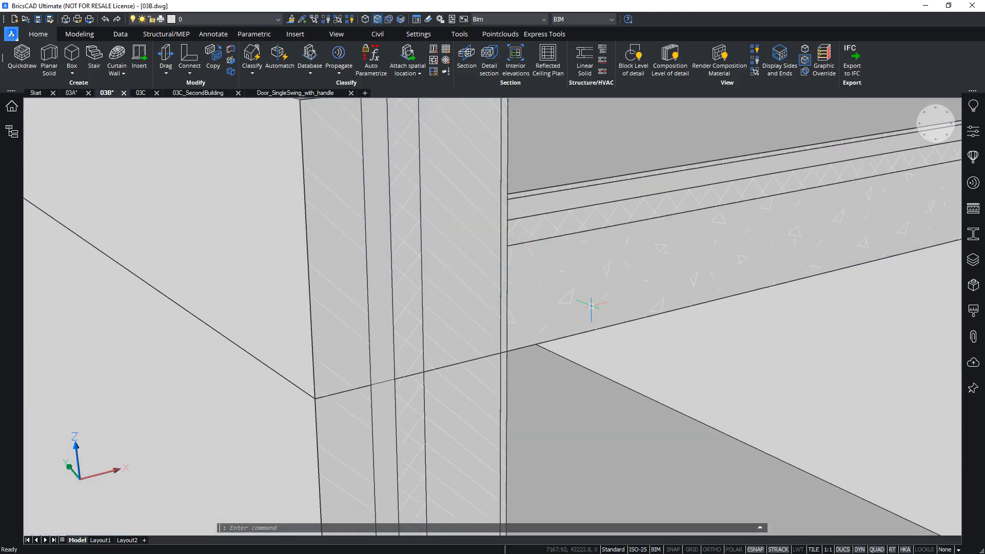
pyautogui.scroll(-1, 632, 287)
pyautogui.scroll(-2, 619, 299)
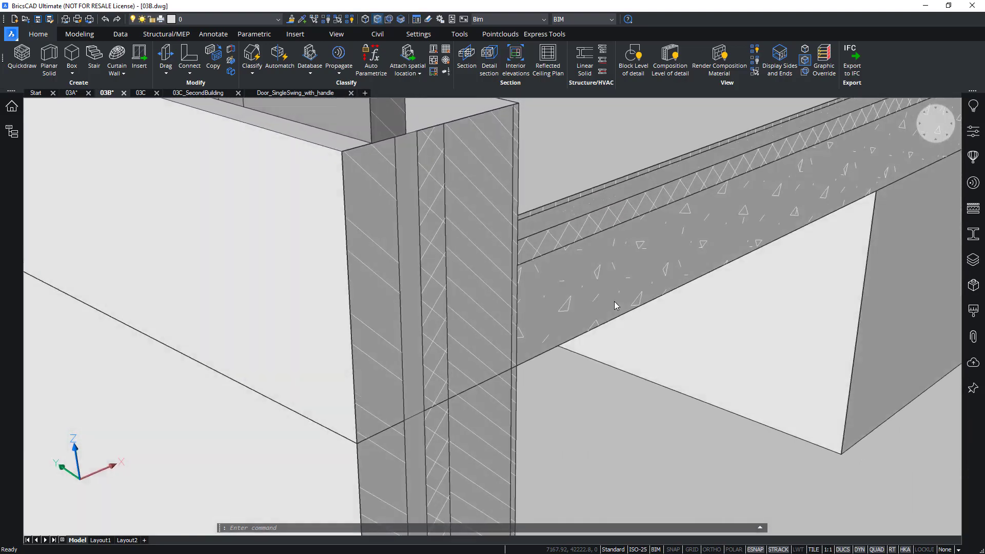
pyautogui.scroll(-1, 597, 241)
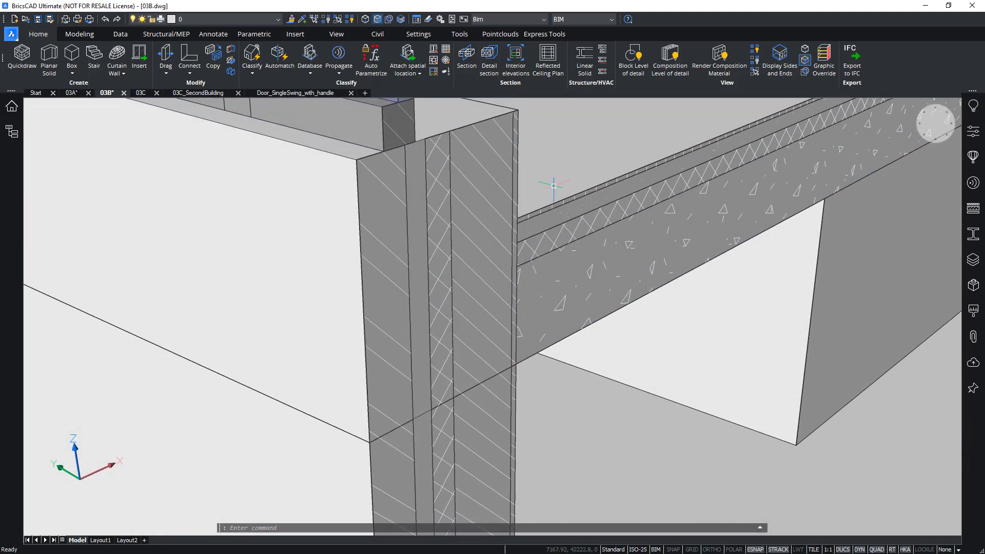
pyautogui.scroll(-1, 655, 266)
pyautogui.scroll(-1, 680, 282)
pyautogui.scroll(1, 893, 171)
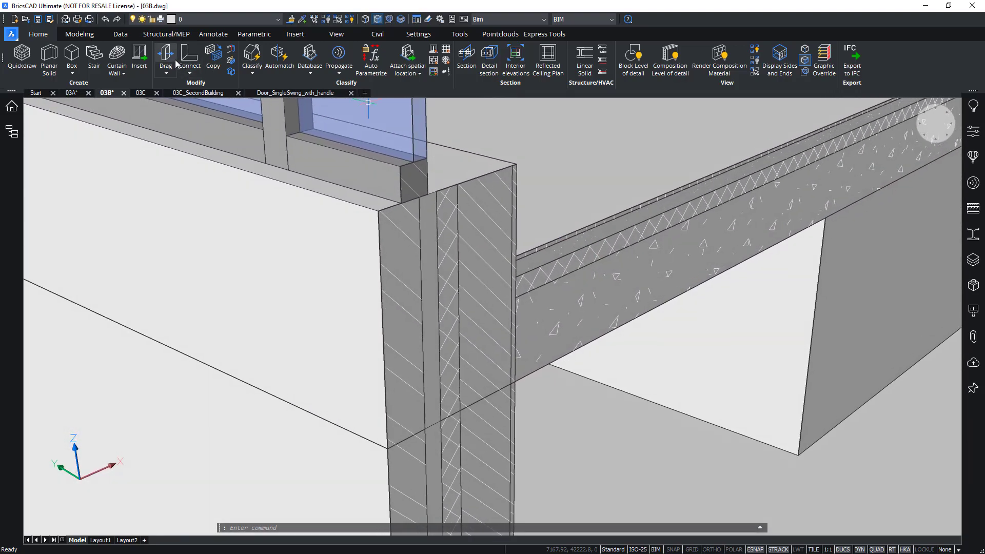
# Display composition material textures and orbit toward the top of the floor slab
pyautogui.click(715, 54)
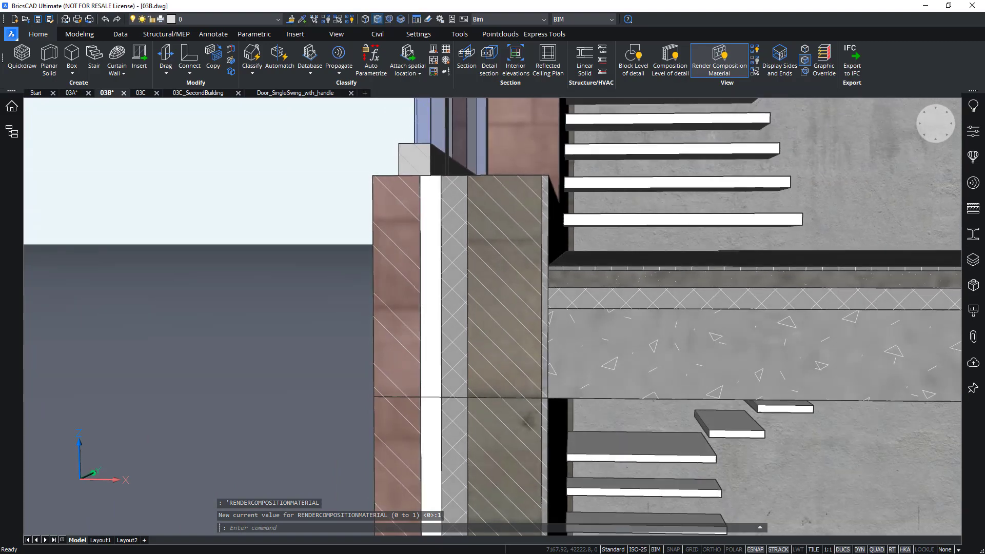
pyautogui.keyDown('shift'); pyautogui.moveTo(598, 341); pyautogui.dragTo(491, 278, button='middle'); pyautogui.keyUp('shift')
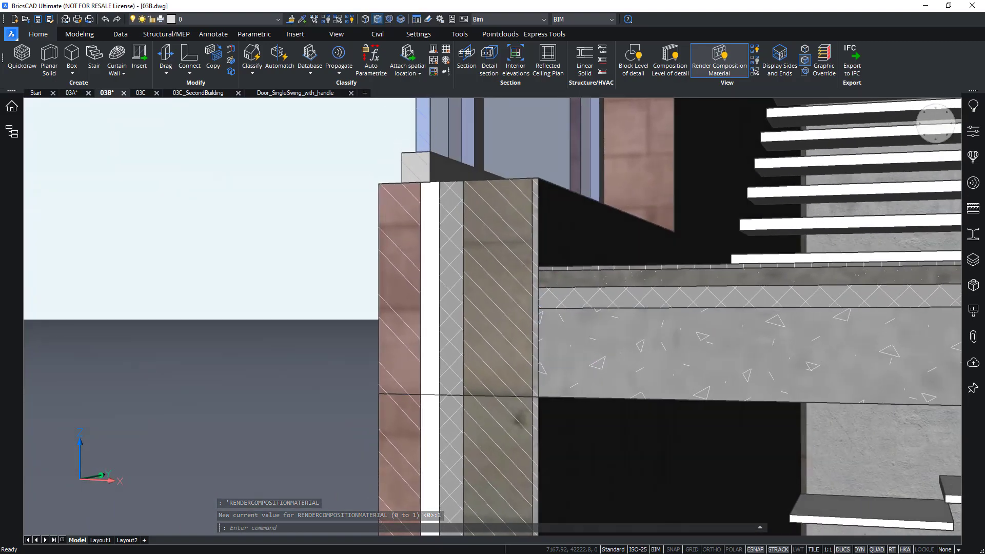
pyautogui.moveTo(481, 277)
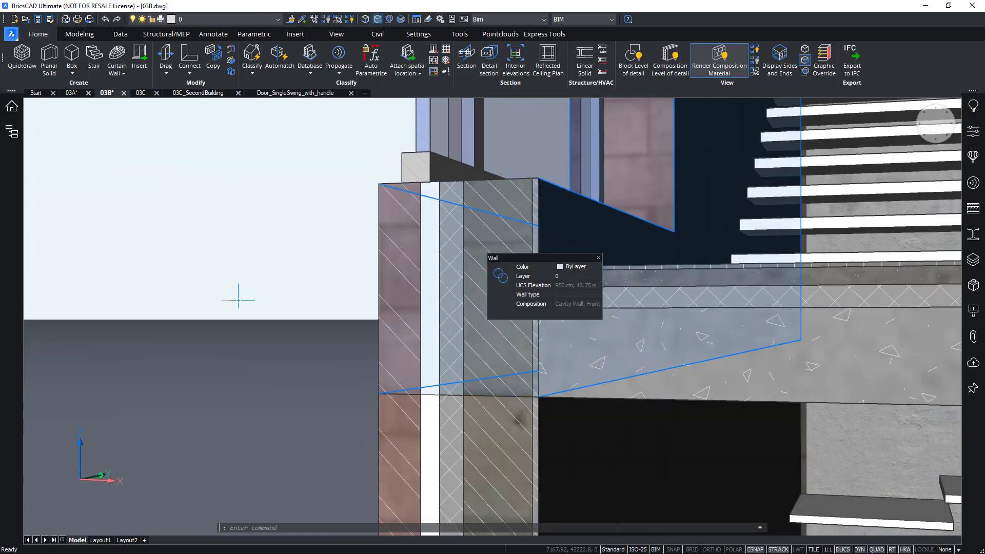
pyautogui.click(935, 121)
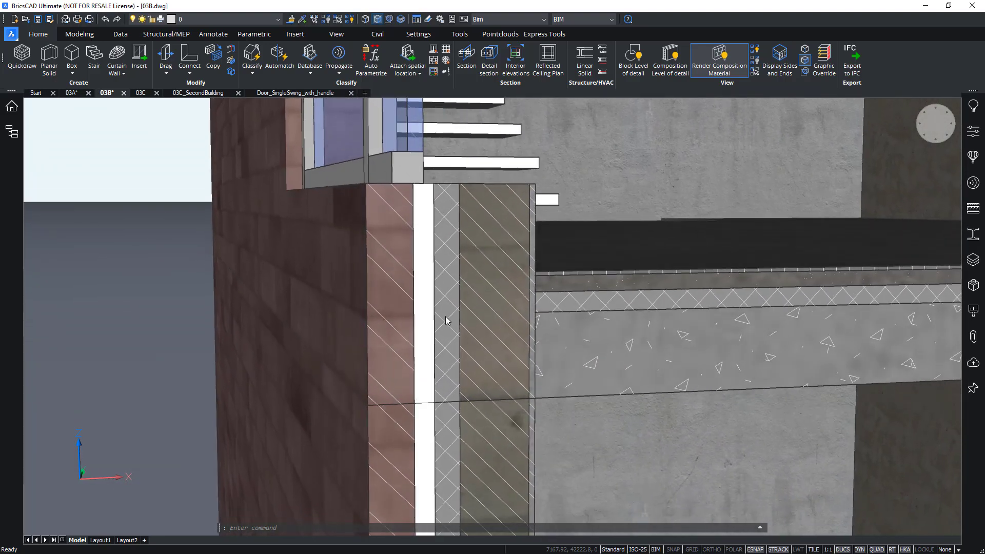
pyautogui.moveTo(471, 313)
pyautogui.keyDown('shift'); pyautogui.mouseDown(button='middle')
pyautogui.moveTo(616, 247)
pyautogui.moveTo(635, 371)
pyautogui.mouseUp(button='middle'); pyautogui.keyUp('shift')
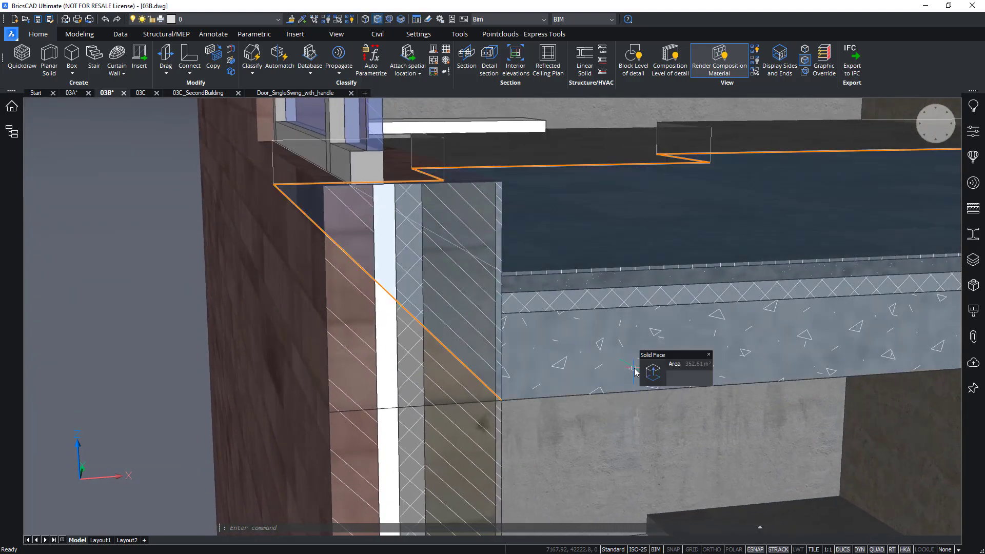
pyautogui.click(635, 372)
pyautogui.press('Escape')
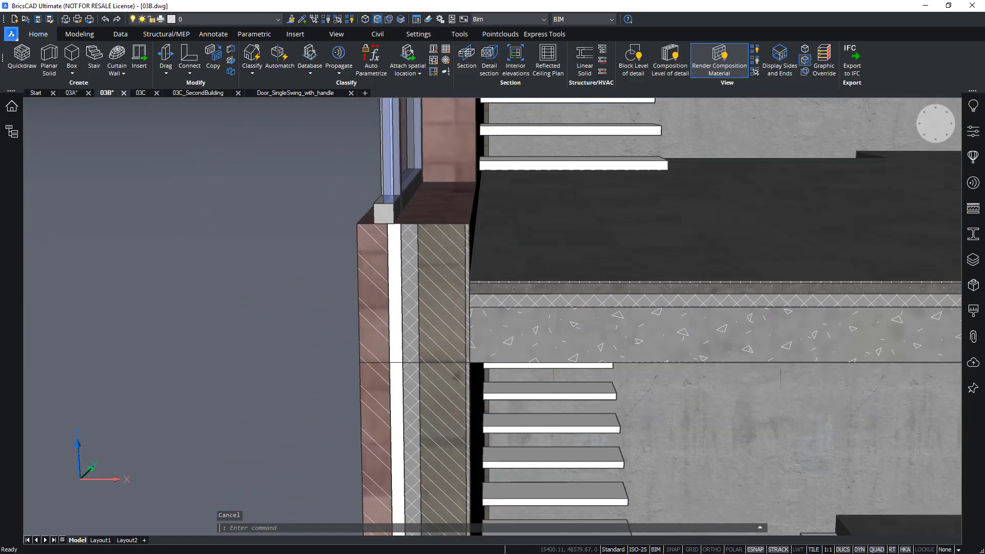
# Orbit around the wall section, stairs and brick wall corner, checking the floor slab
pyautogui.moveTo(634, 372)
pyautogui.keyDown('shift'); pyautogui.mouseDown(button='middle')
pyautogui.moveTo(538, 369)
pyautogui.moveTo(539, 300)
pyautogui.moveTo(445, 232)
pyautogui.mouseUp(button='middle'); pyautogui.keyUp('shift')
pyautogui.keyDown('shift'); pyautogui.moveTo(336, 233); pyautogui.dragTo(526, 290, button='middle'); pyautogui.keyUp('shift')
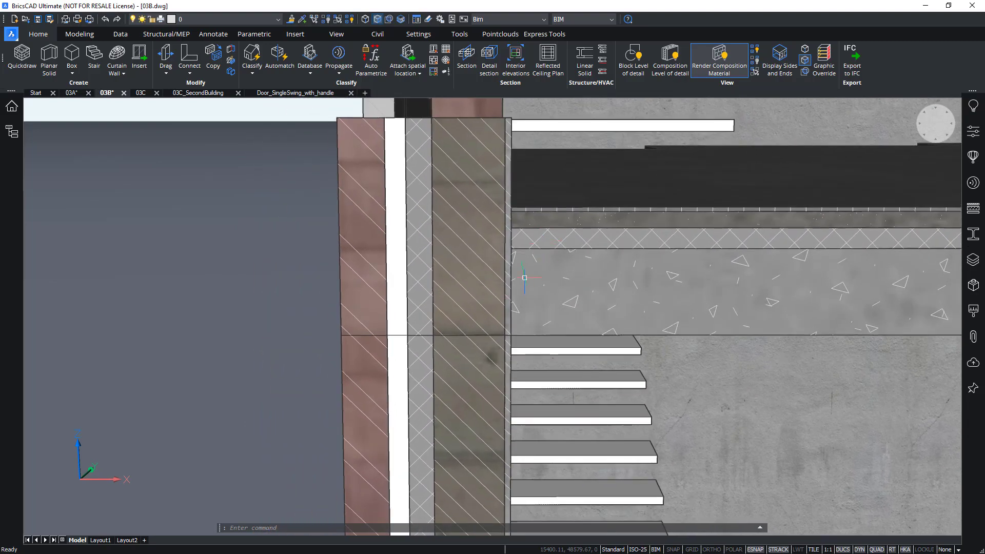
pyautogui.click(603, 306)
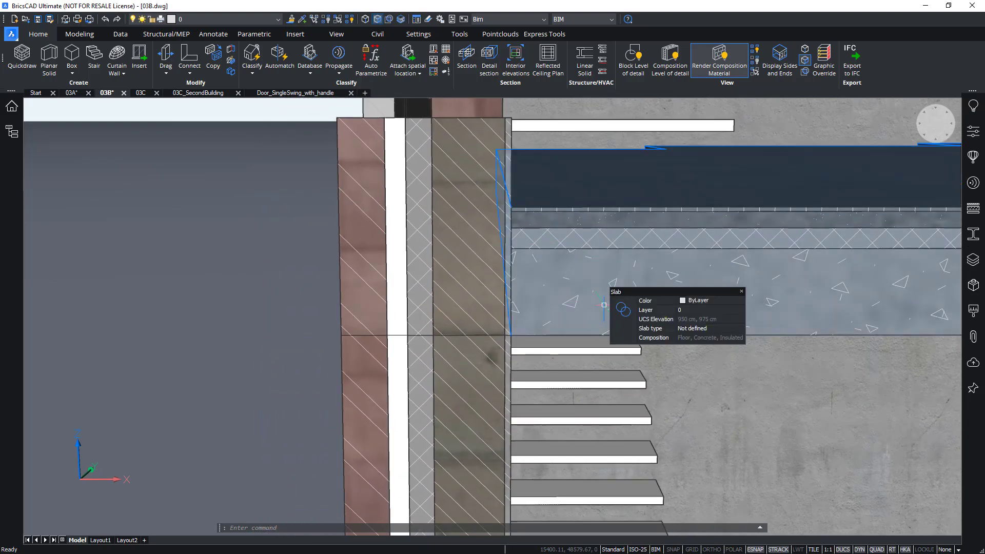
pyautogui.press('Escape')
pyautogui.moveTo(498, 276)
pyautogui.keyDown('shift'); pyautogui.mouseDown(button='middle')
pyautogui.moveTo(462, 286)
pyautogui.moveTo(115, 246)
pyautogui.moveTo(74, 257)
pyautogui.mouseUp(button='middle'); pyautogui.keyUp('shift')
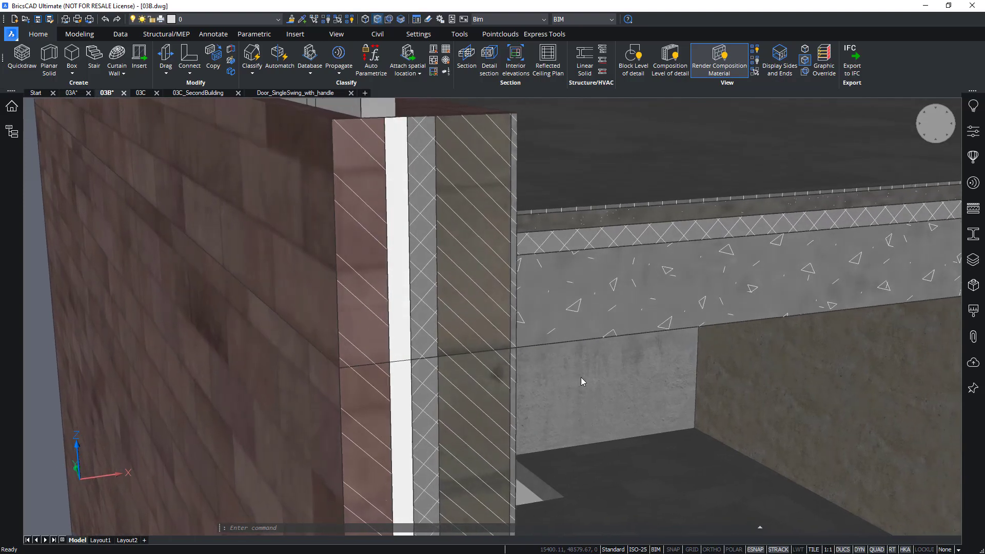
pyautogui.moveTo(581, 377)
pyautogui.keyDown('shift'); pyautogui.mouseDown(button='middle')
pyautogui.moveTo(565, 367)
pyautogui.moveTo(674, 137)
pyautogui.mouseUp(button='middle'); pyautogui.keyUp('shift')
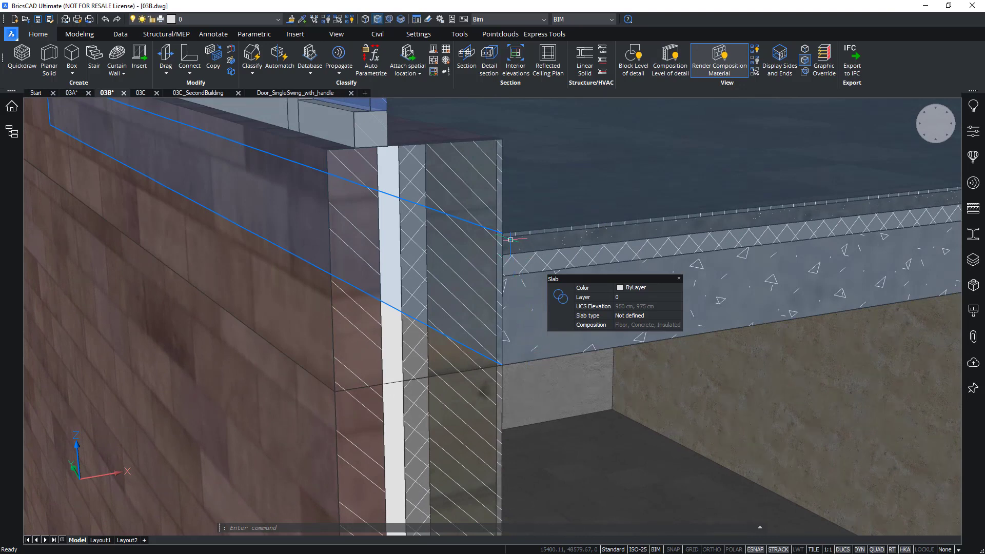
# Show compositions at the highest level of detail and cycle through the wall's ply faces
pyautogui.click(671, 72)
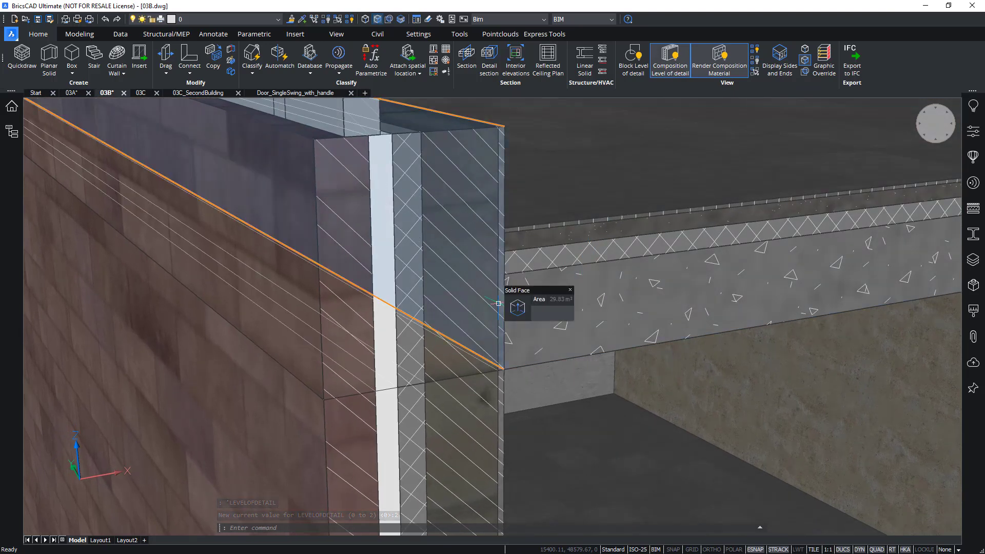
pyautogui.press('Tab')
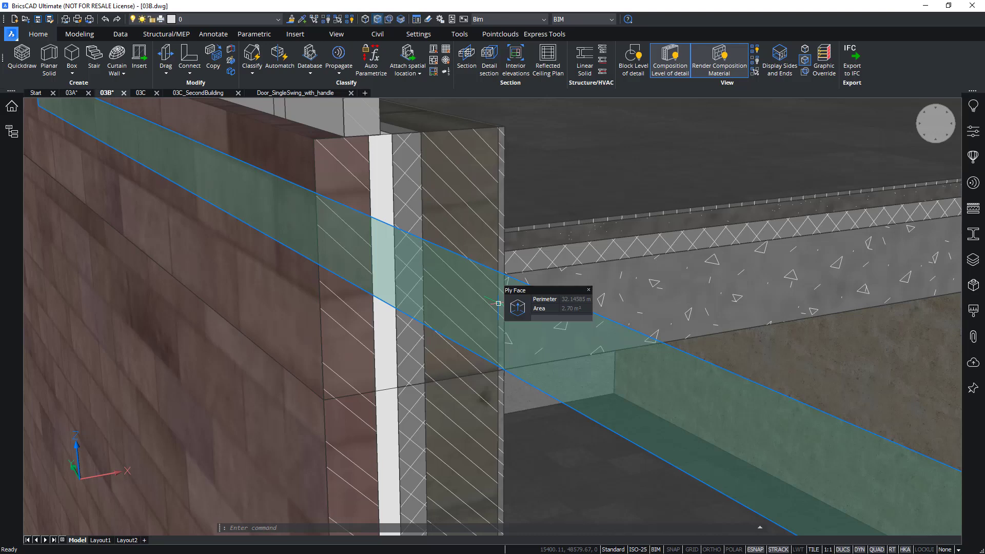
pyautogui.press('Tab')
pyautogui.press('Tab')
pyautogui.press('Tab')
pyautogui.press('Tab')
pyautogui.press('Tab')
pyautogui.press('Tab')
pyautogui.press('Tab')
pyautogui.press('Tab')
pyautogui.press('Tab')
pyautogui.press('Tab')
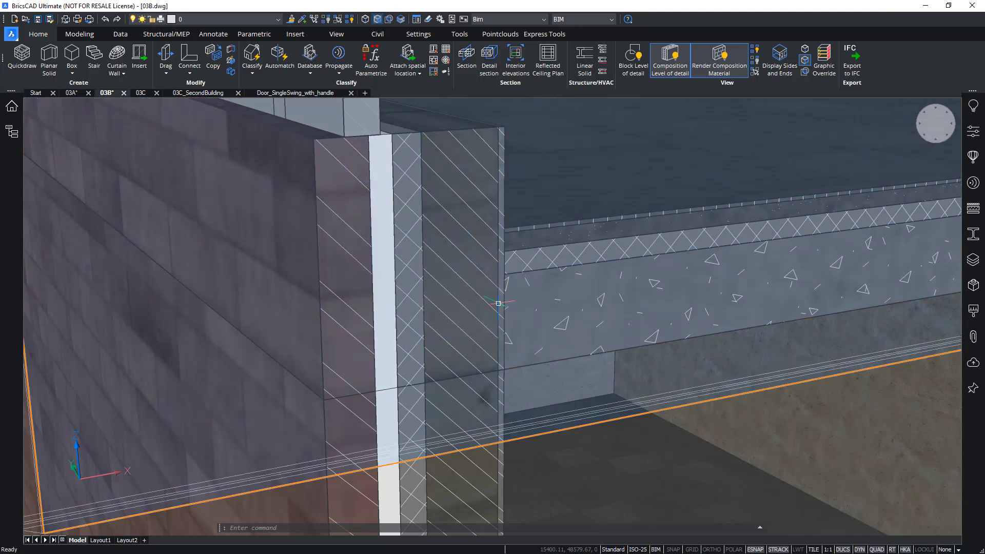
pyautogui.press('Tab')
pyautogui.press('Tab')
pyautogui.press('Tab')
pyautogui.press('Tab')
pyautogui.press('Tab')
pyautogui.press('Tab')
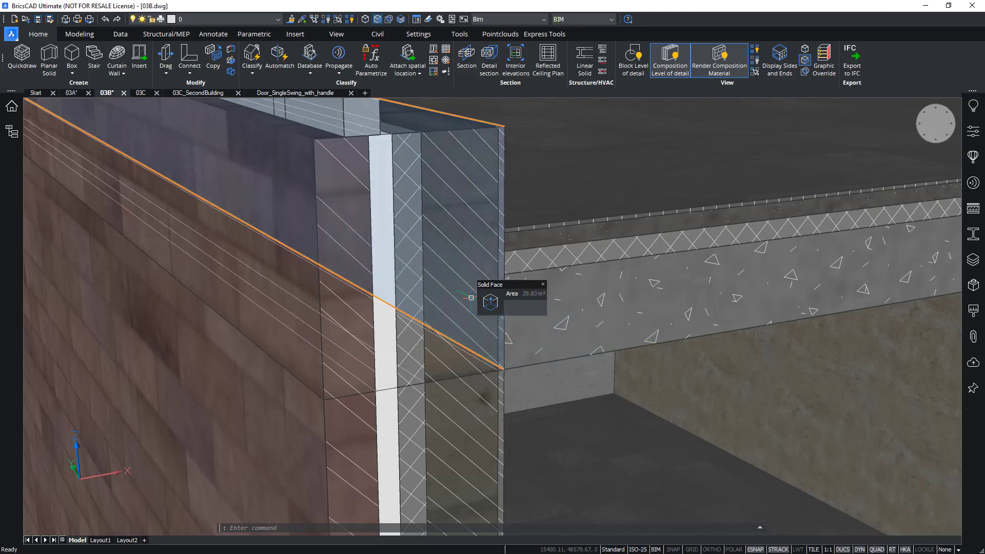
# Temporarily hide the corner wall, then start Show Entities
pyautogui.press('Tab')
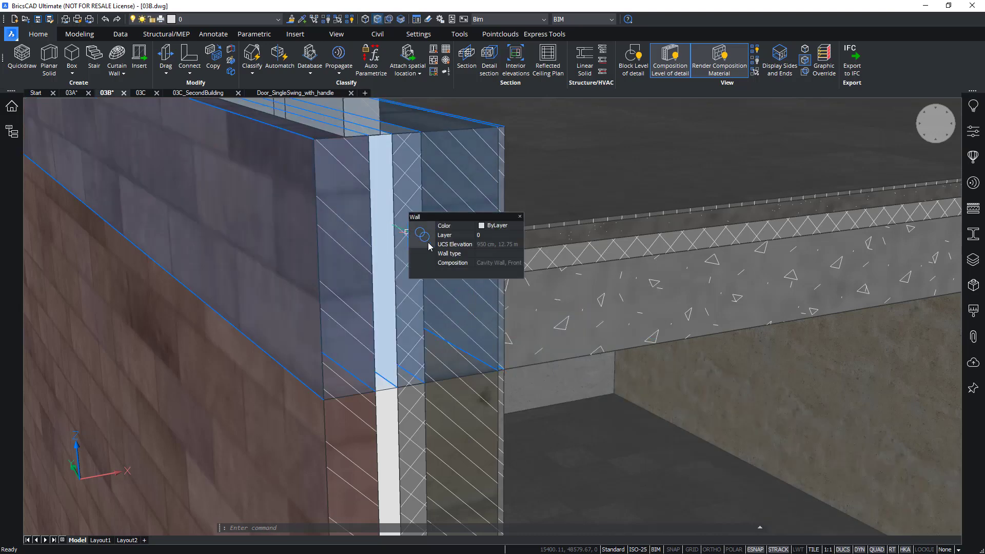
pyautogui.moveTo(511, 296)
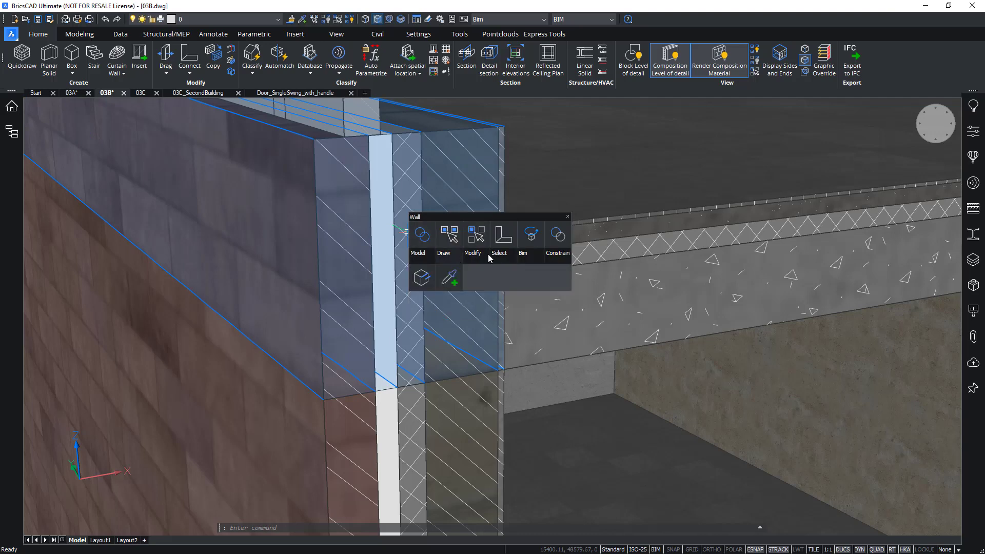
pyautogui.click(481, 281)
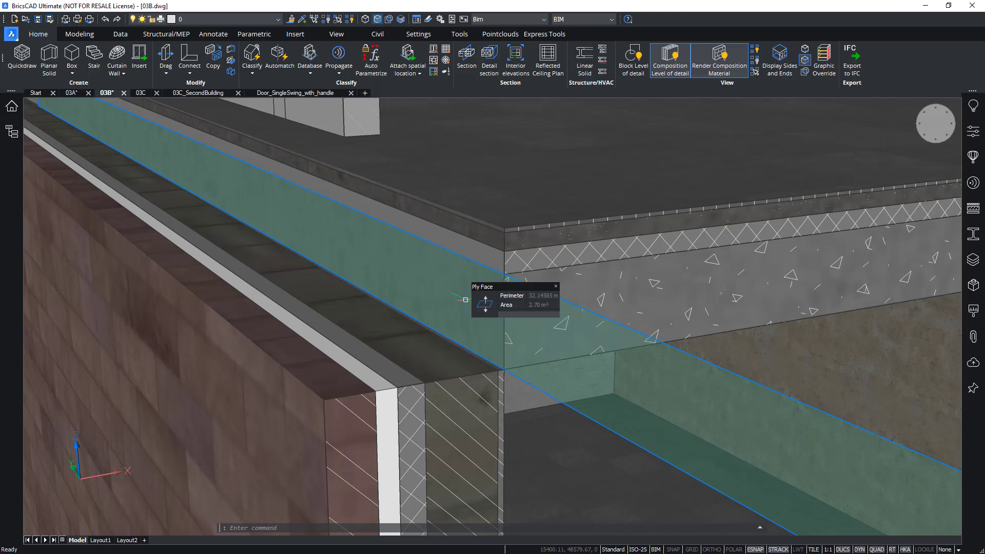
pyautogui.click(378, 25)
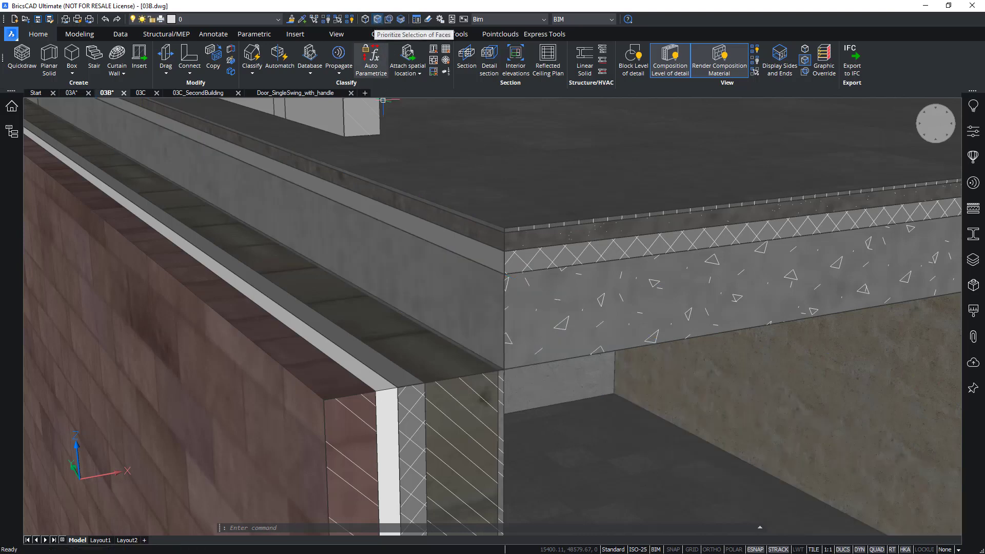
# Unhide the wall and push-pull two sets of slab ply faces up to its cavity layer
pyautogui.click(350, 20)
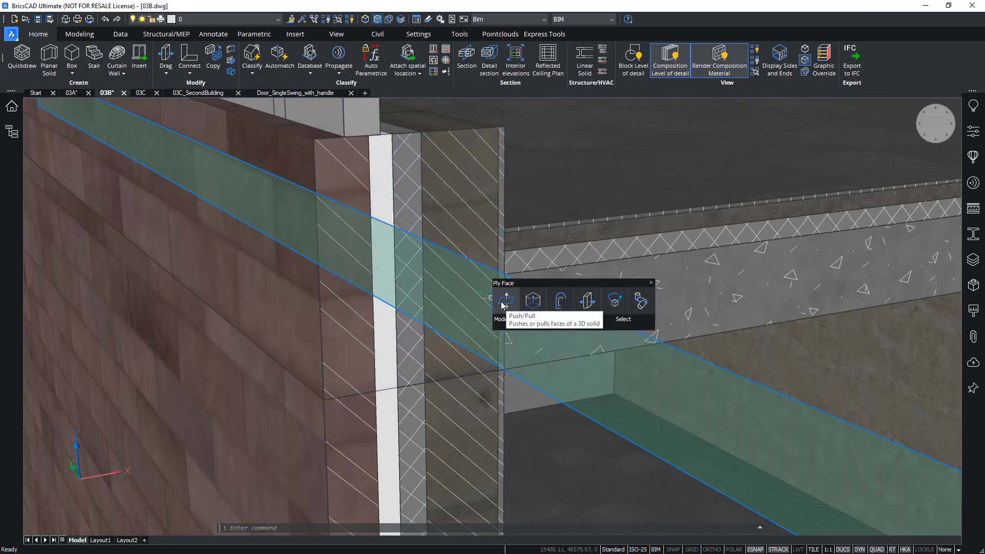
pyautogui.click(502, 305)
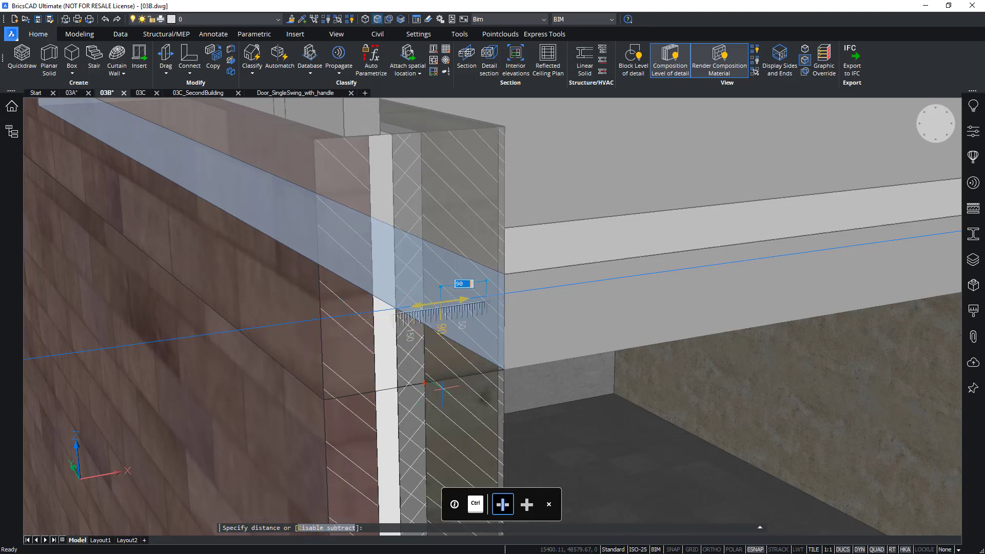
pyautogui.click(423, 382)
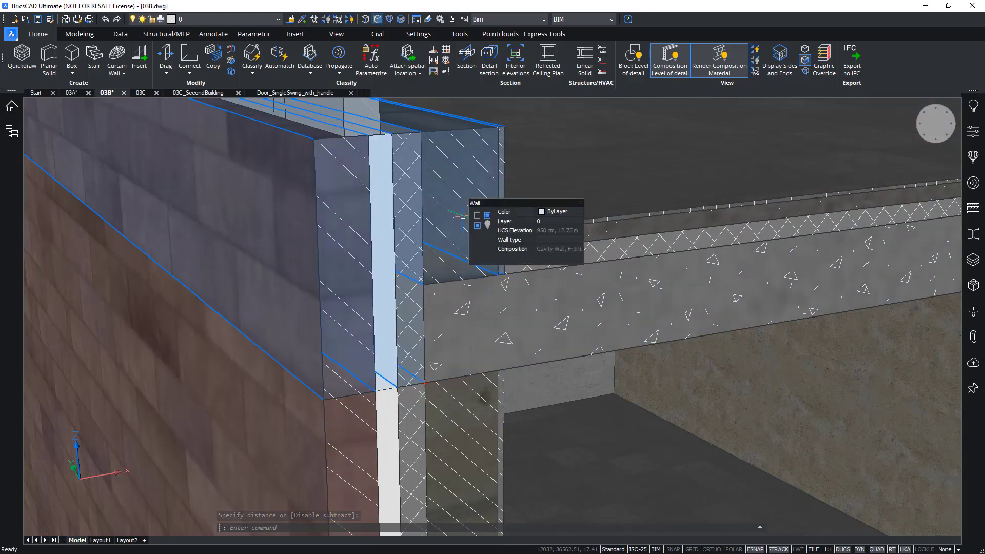
pyautogui.scroll(3, 496, 270)
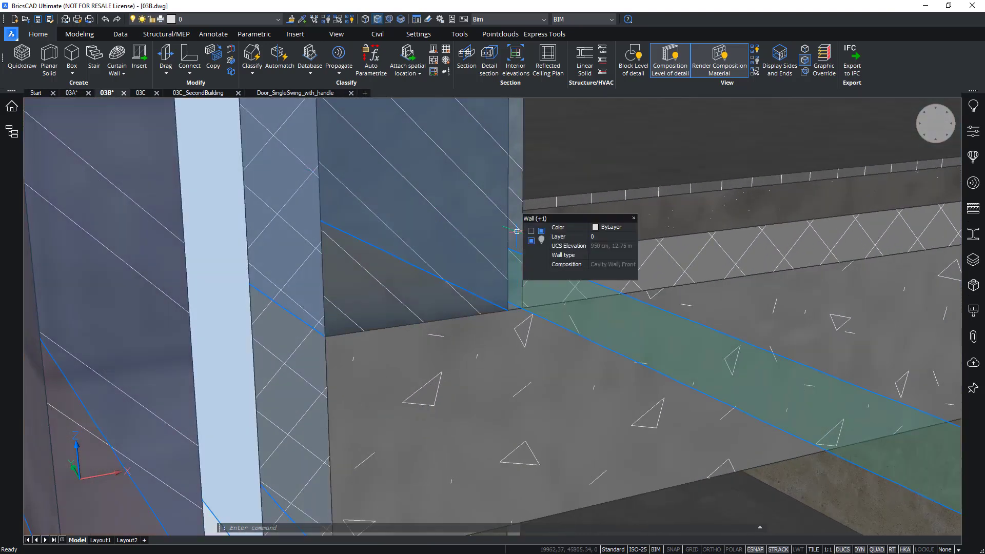
pyautogui.moveTo(537, 236)
pyautogui.click(542, 242)
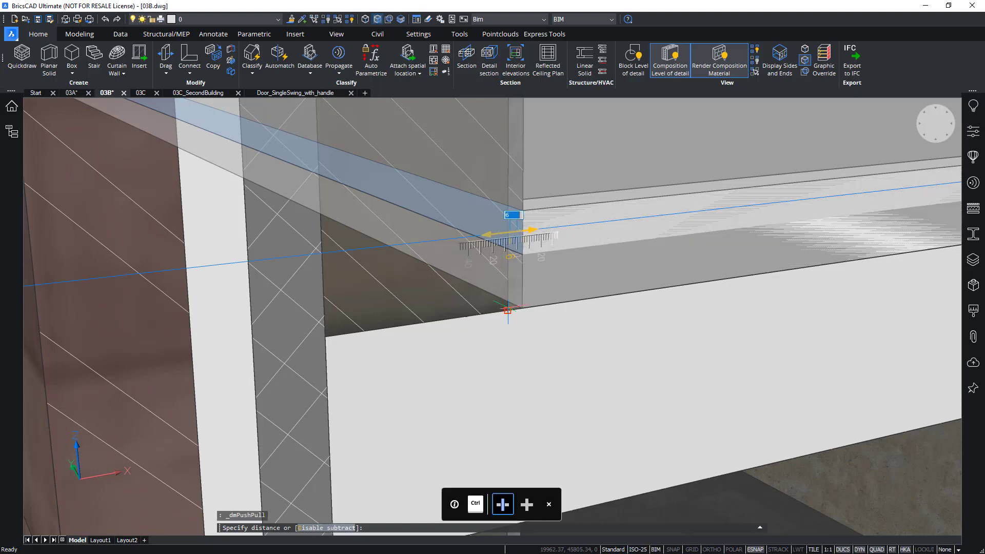
pyautogui.press('Return')
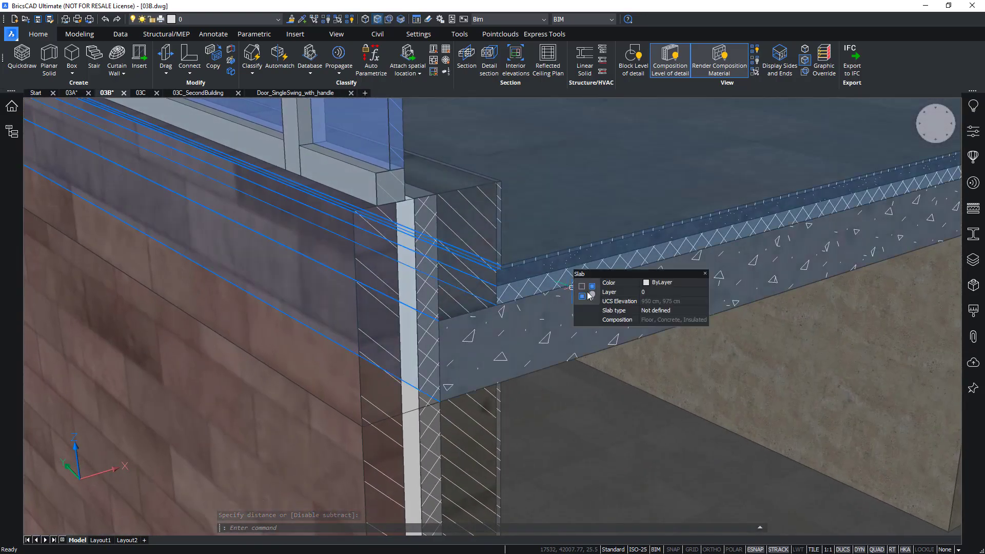
pyautogui.click(589, 294)
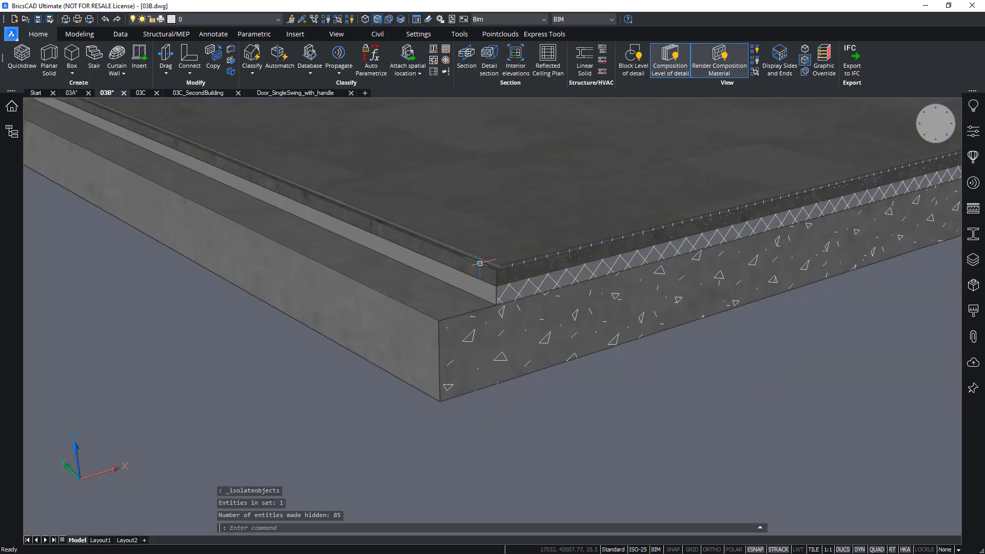
pyautogui.scroll(-3, 527, 298)
pyautogui.scroll(-2, 517, 292)
pyautogui.scroll(-2, 518, 292)
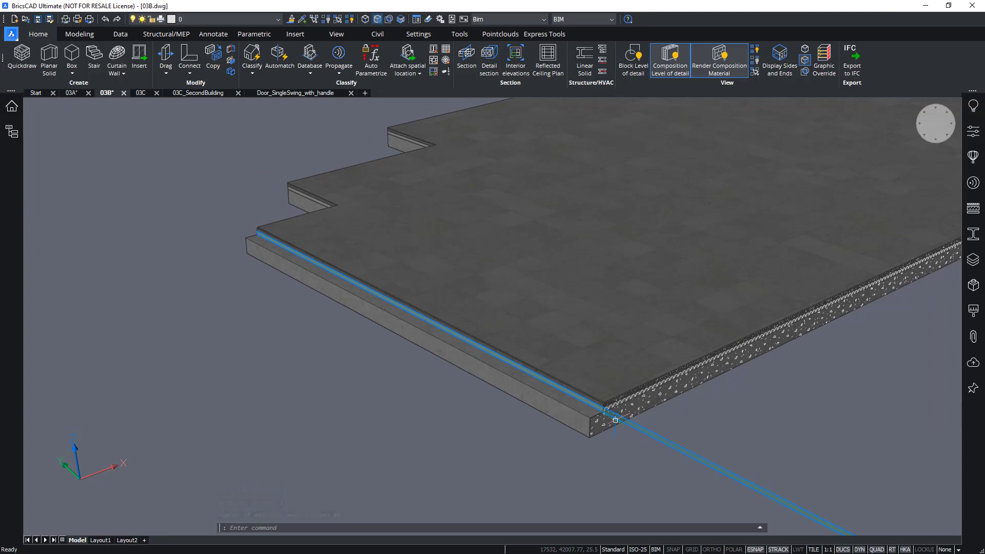
pyautogui.keyDown('shift'); pyautogui.moveTo(261, 239); pyautogui.dragTo(254, 235, button='middle'); pyautogui.keyUp('shift')
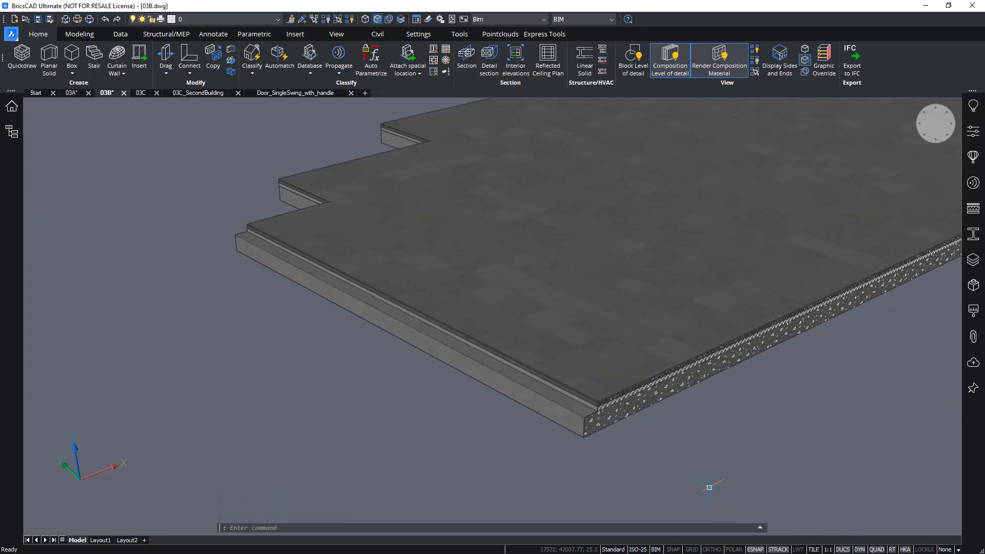
pyautogui.moveTo(709, 486)
pyautogui.keyDown('shift'); pyautogui.mouseDown(button='middle')
pyautogui.moveTo(703, 402)
pyautogui.moveTo(539, 193)
pyautogui.mouseUp(button='middle'); pyautogui.keyUp('shift')
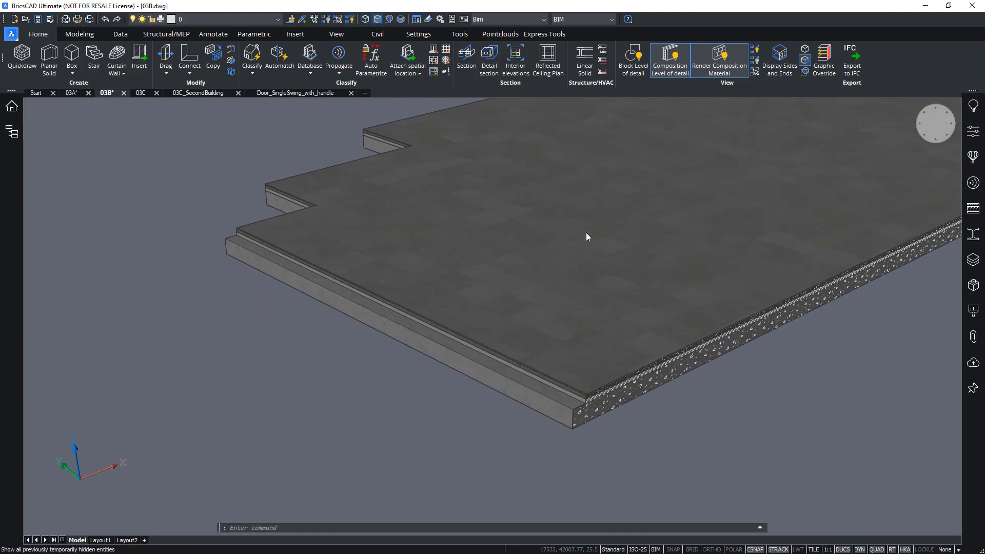
pyautogui.scroll(5, 585, 236)
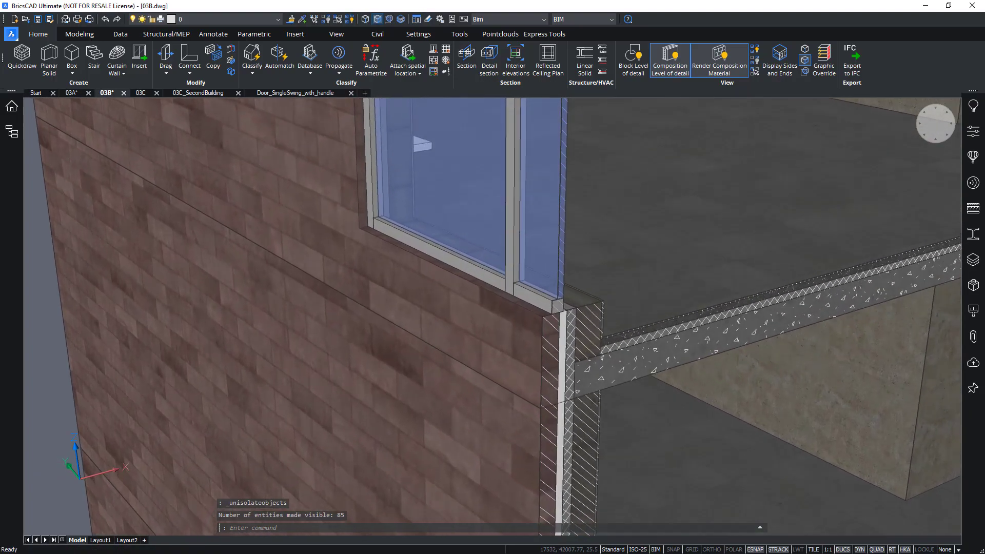
pyautogui.scroll(3, 585, 236)
pyautogui.keyDown('shift'); pyautogui.moveTo(586, 236); pyautogui.dragTo(587, 225, button='middle'); pyautogui.keyUp('shift')
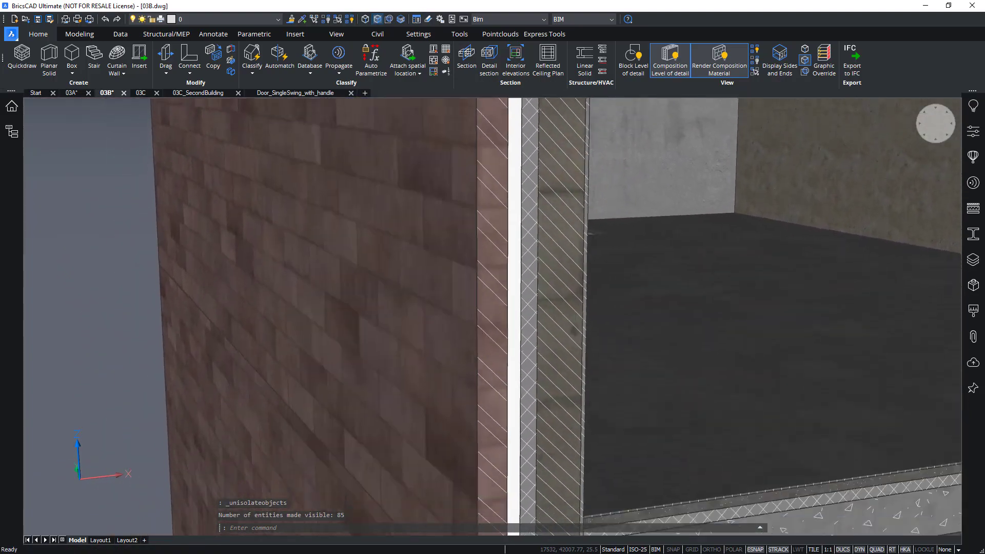
pyautogui.scroll(-3, 526, 280)
pyautogui.scroll(-3, 525, 280)
pyautogui.scroll(-2, 408, 320)
pyautogui.keyDown('shift'); pyautogui.moveTo(408, 320); pyautogui.dragTo(374, 299, button='middle'); pyautogui.keyUp('shift')
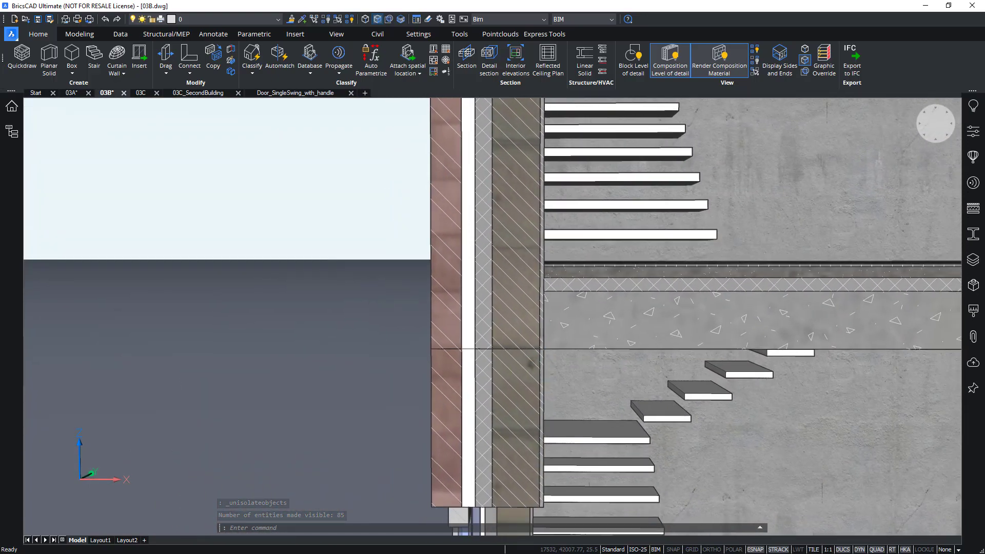
pyautogui.moveTo(473, 348)
pyautogui.keyDown('shift'); pyautogui.mouseDown(button='middle')
pyautogui.moveTo(569, 346)
pyautogui.moveTo(611, 330)
pyautogui.mouseUp(button='middle'); pyautogui.keyUp('shift')
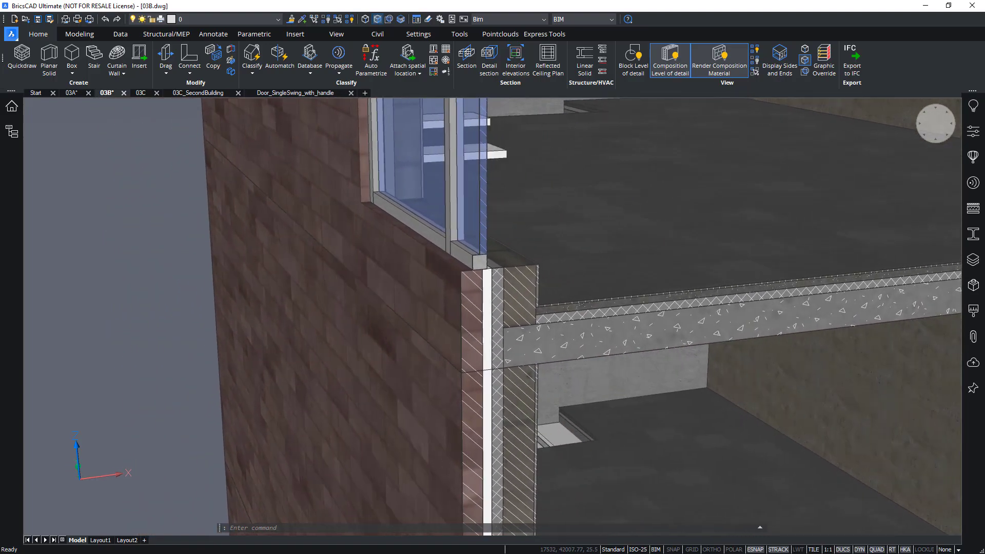
pyautogui.scroll(5, 482, 300)
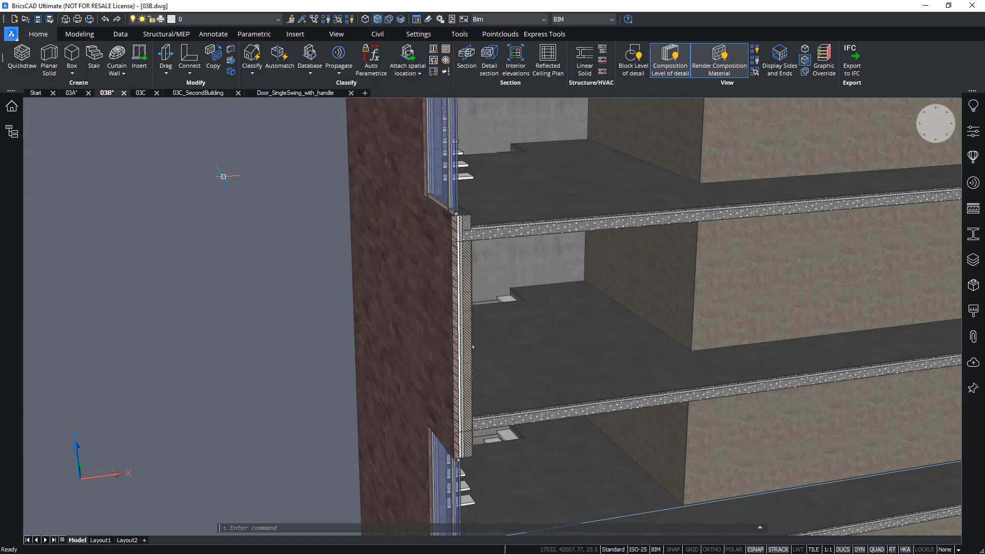
pyautogui.scroll(3, 462, 308)
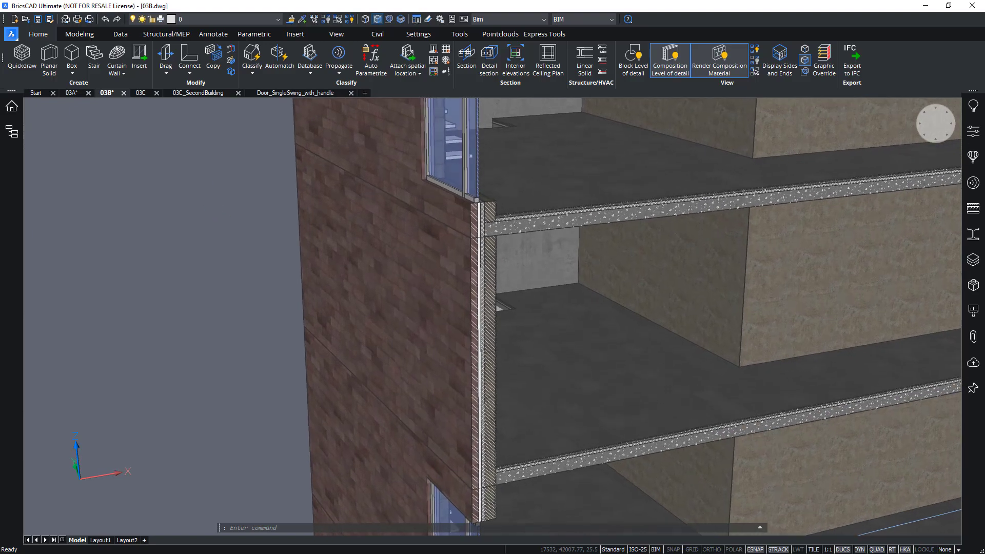
pyautogui.scroll(5, 477, 139)
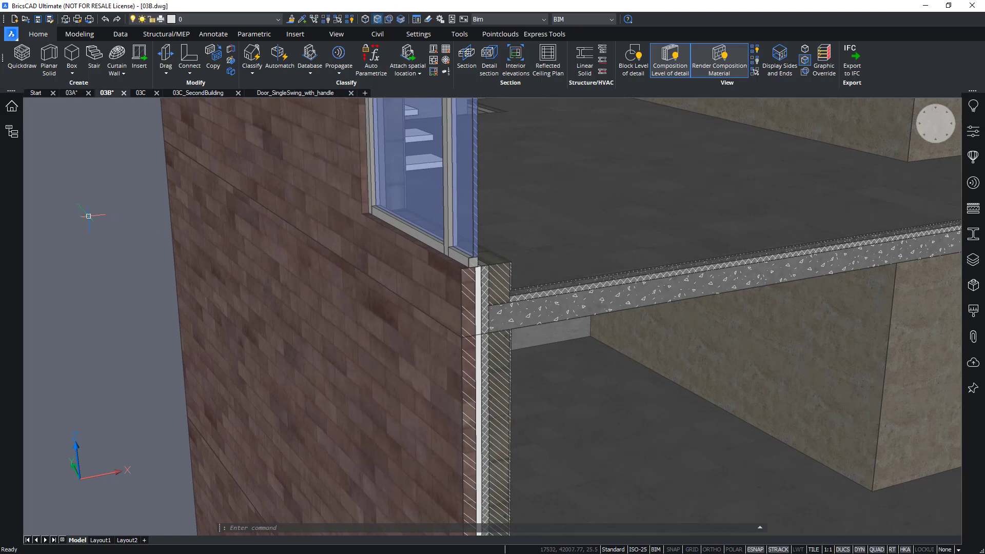
# Start Propagate with the floor slab and brick wall as reference solids
pyautogui.click(338, 62)
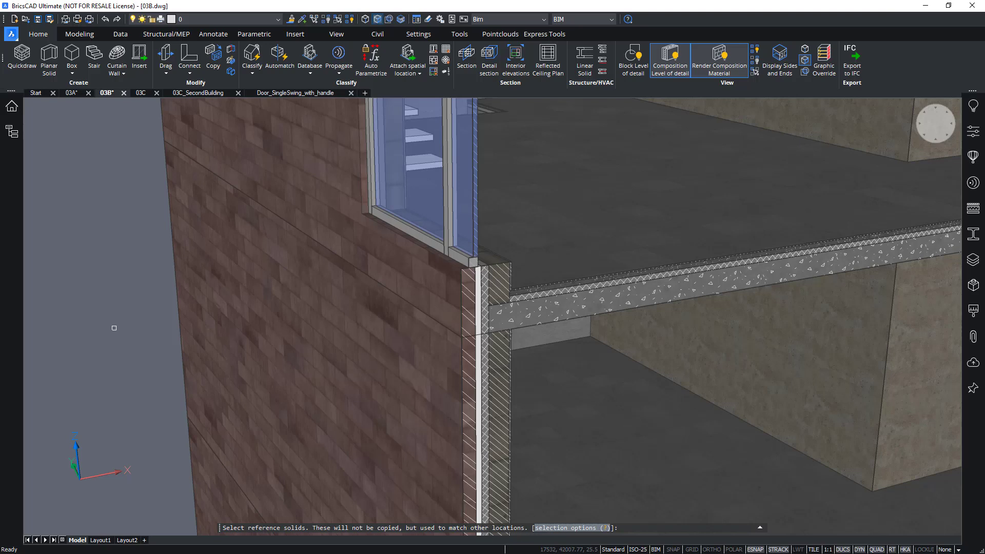
pyautogui.scroll(3, 500, 313)
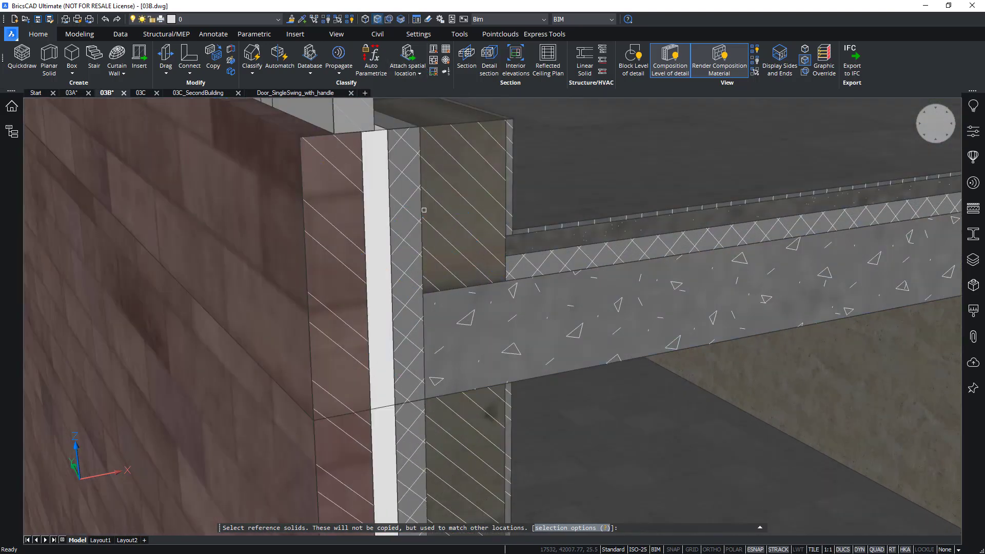
pyautogui.scroll(-3, 630, 305)
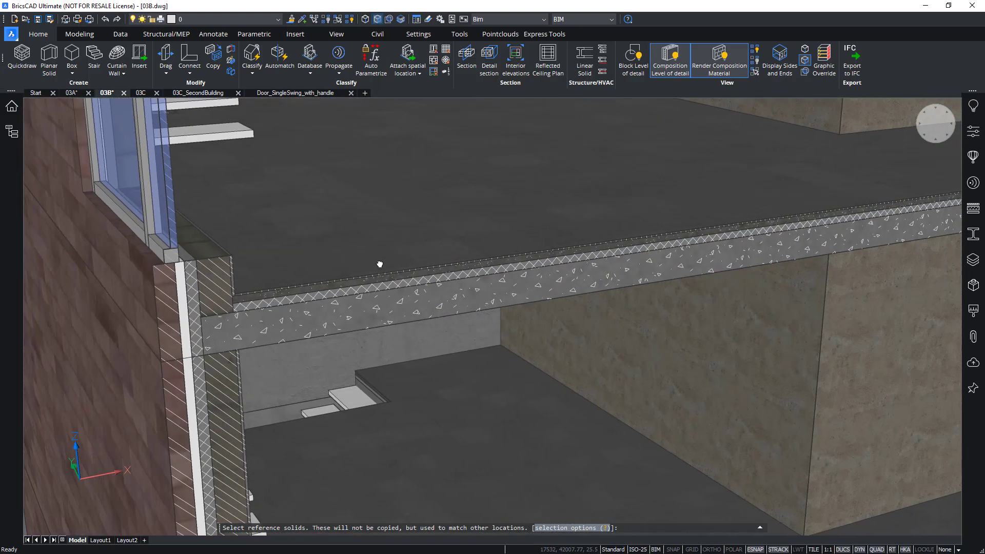
pyautogui.moveTo(383, 264); pyautogui.dragTo(565, 253, button='middle')
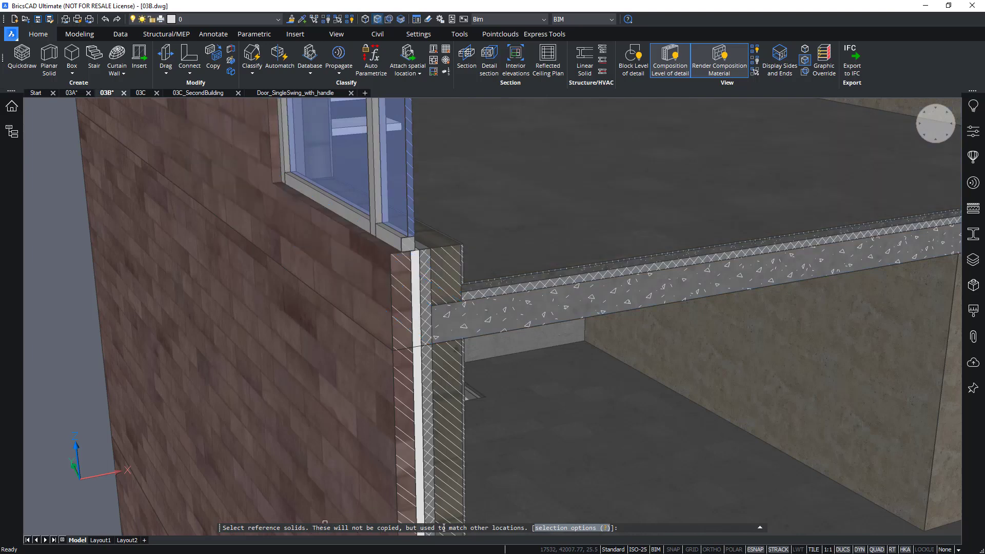
pyautogui.keyDown('shift'); pyautogui.moveTo(519, 315); pyautogui.dragTo(541, 293, button='middle'); pyautogui.keyUp('shift')
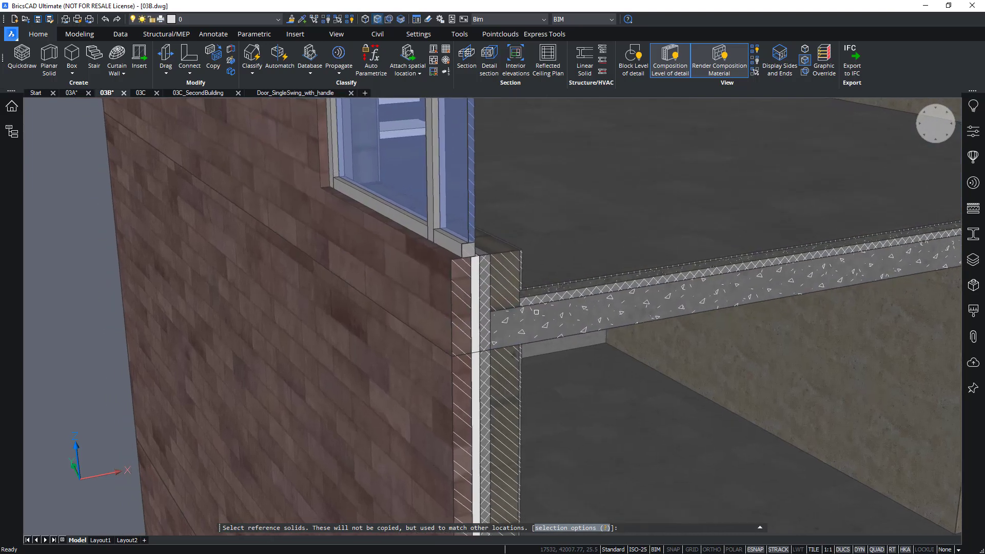
pyautogui.click(531, 317)
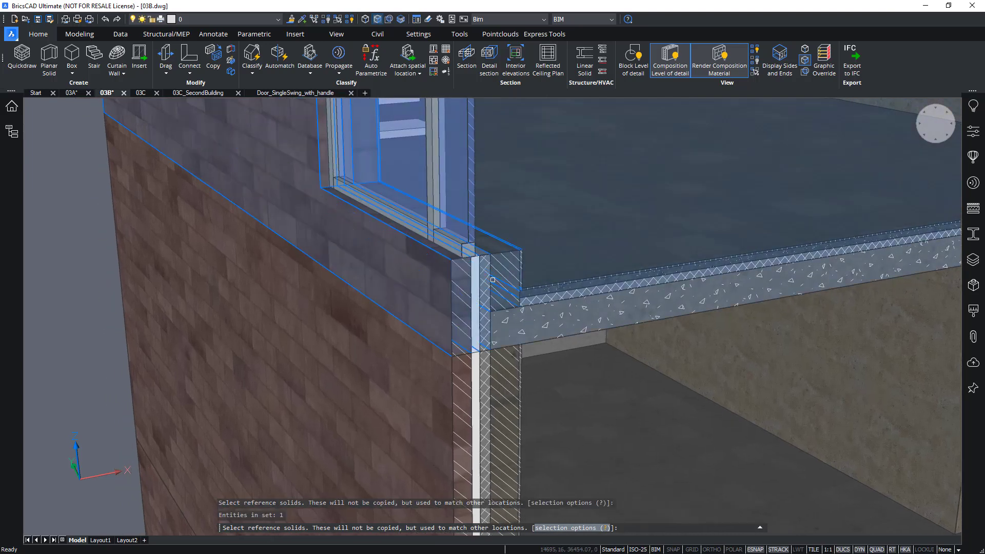
pyautogui.click(483, 293)
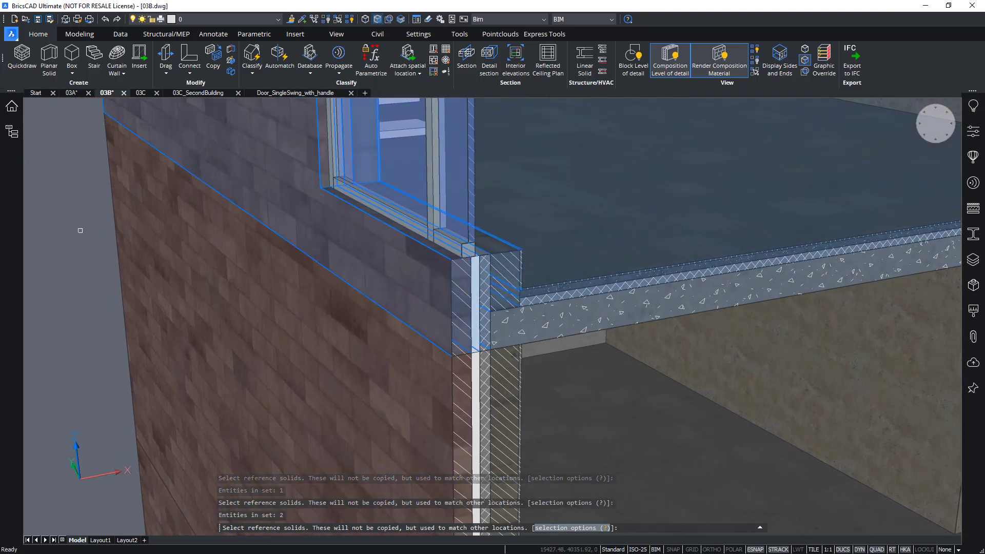
pyautogui.press('Return')
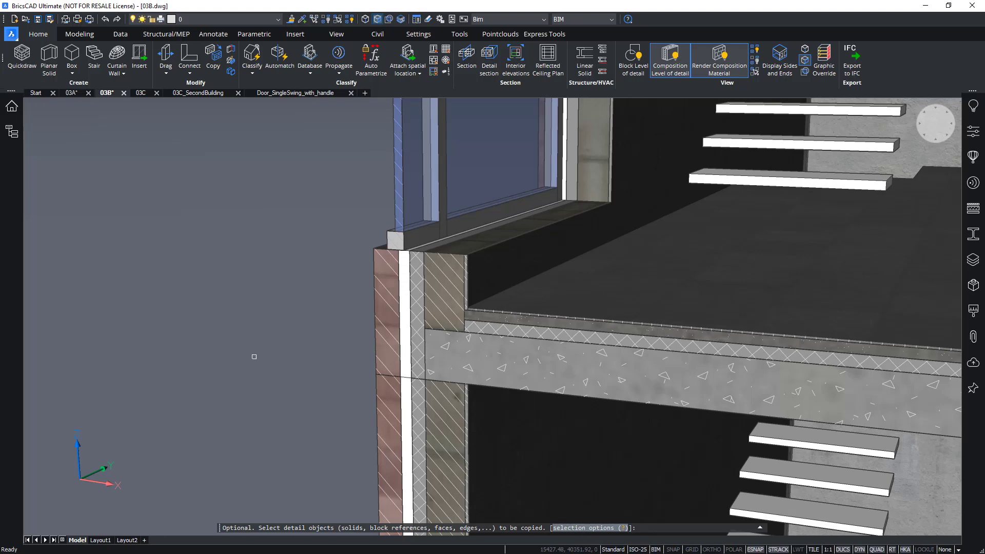
pyautogui.keyDown('shift'); pyautogui.moveTo(254, 356); pyautogui.dragTo(162, 313, button='middle'); pyautogui.keyUp('shift')
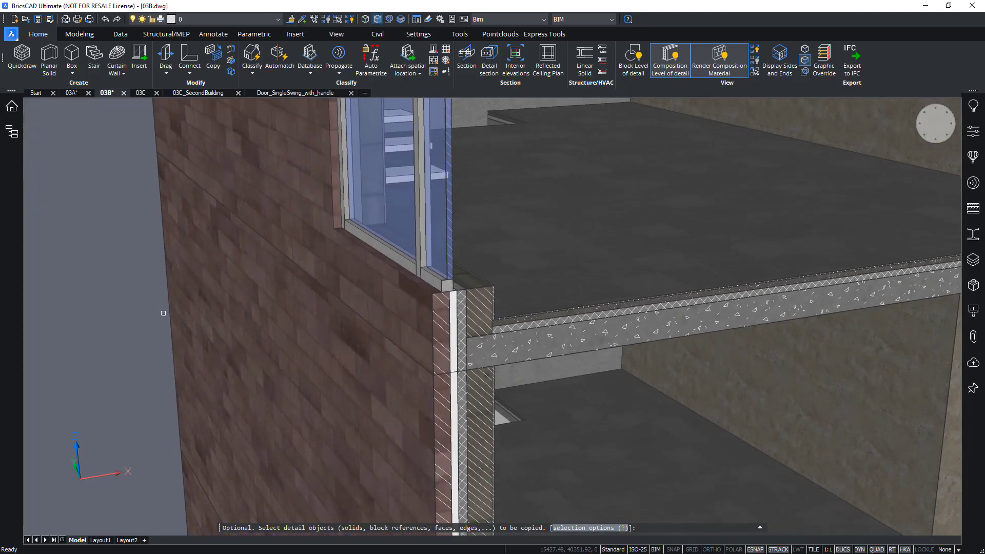
# Skip detail objects and accept the blue detail area and purple contact area
pyautogui.press('Return')
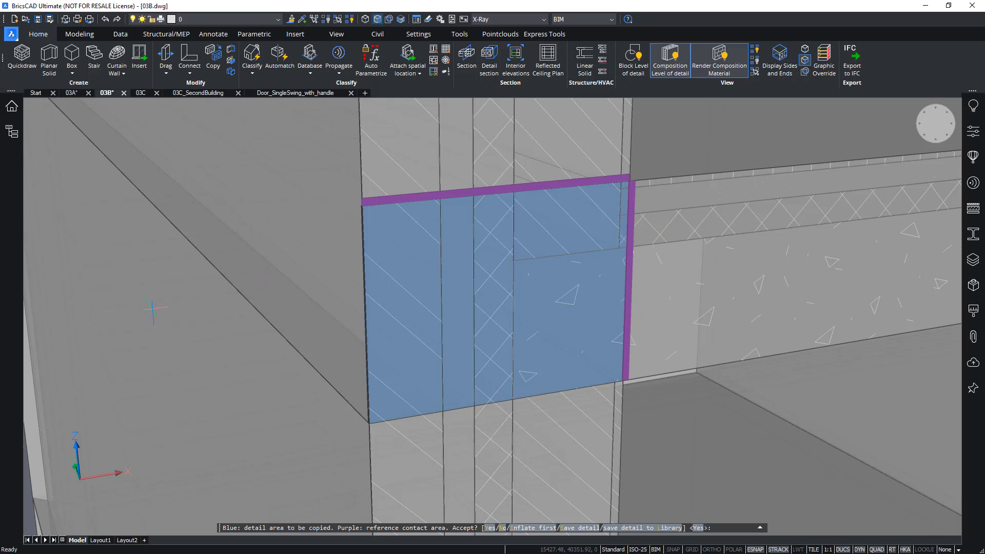
pyautogui.press('Return')
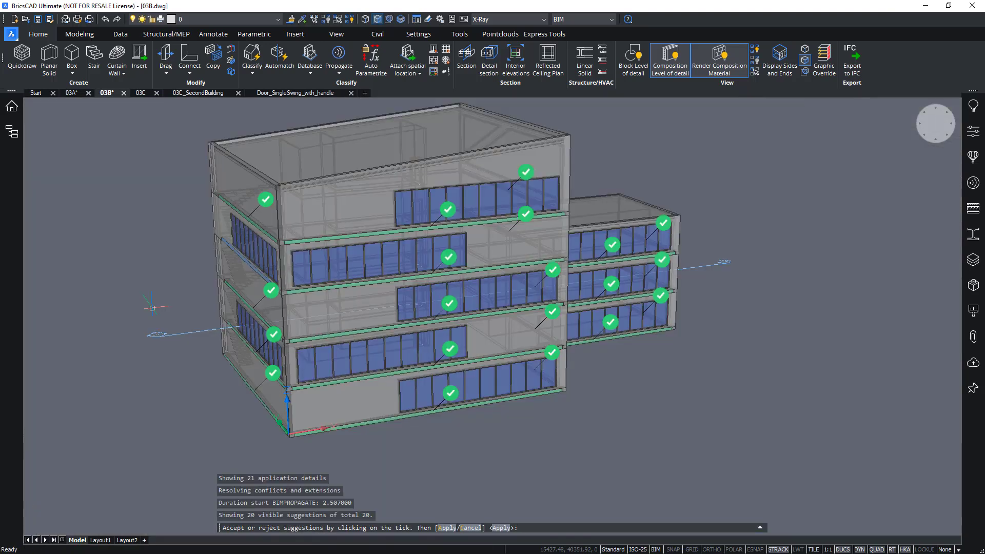
pyautogui.keyDown('shift'); pyautogui.moveTo(152, 308); pyautogui.dragTo(200, 308, button='middle'); pyautogui.keyUp('shift')
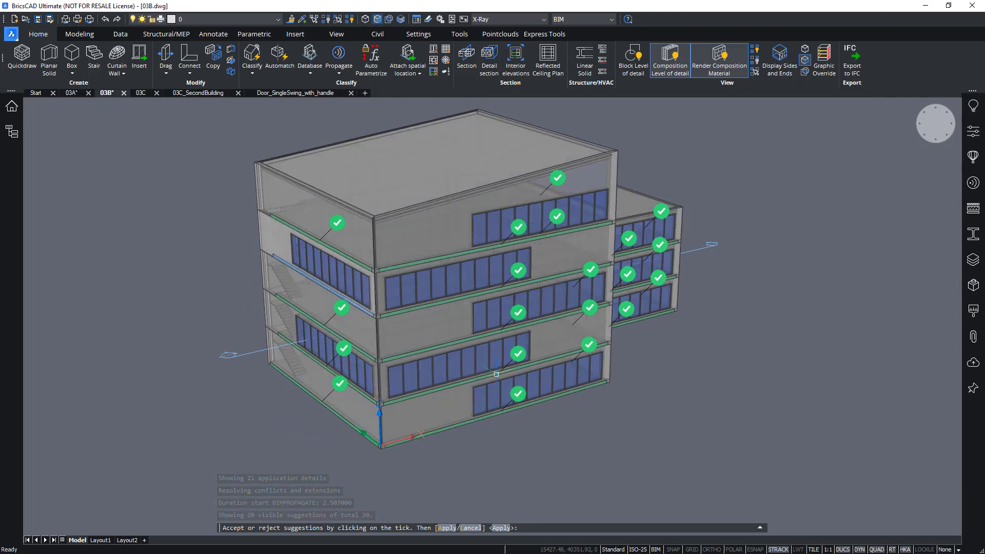
pyautogui.keyDown('shift'); pyautogui.moveTo(462, 308); pyautogui.dragTo(485, 308, button='middle'); pyautogui.keyUp('shift')
pyautogui.keyDown('shift'); pyautogui.moveTo(739, 407); pyautogui.dragTo(758, 406, button='middle'); pyautogui.keyUp('shift')
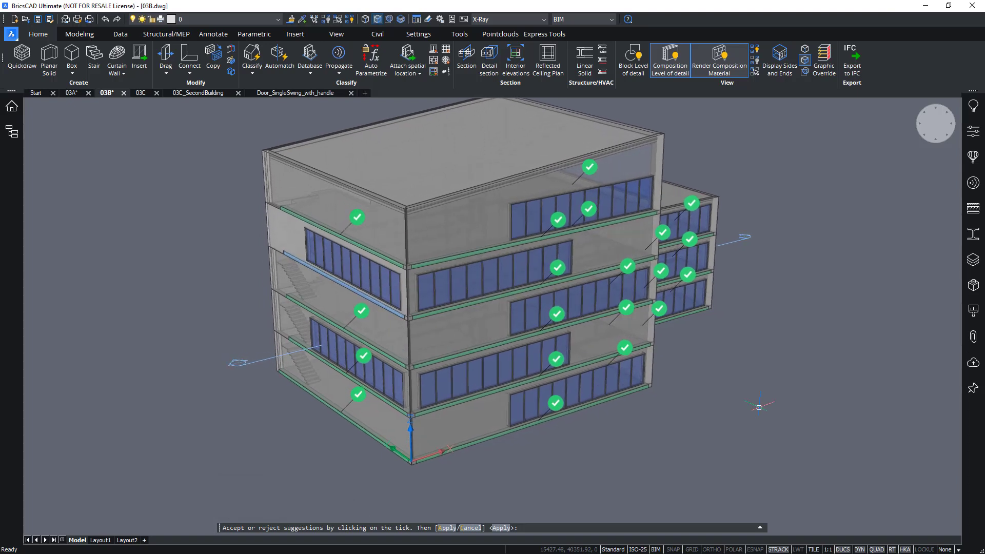
pyautogui.keyDown('shift'); pyautogui.moveTo(758, 406); pyautogui.dragTo(765, 404, button='middle'); pyautogui.keyUp('shift')
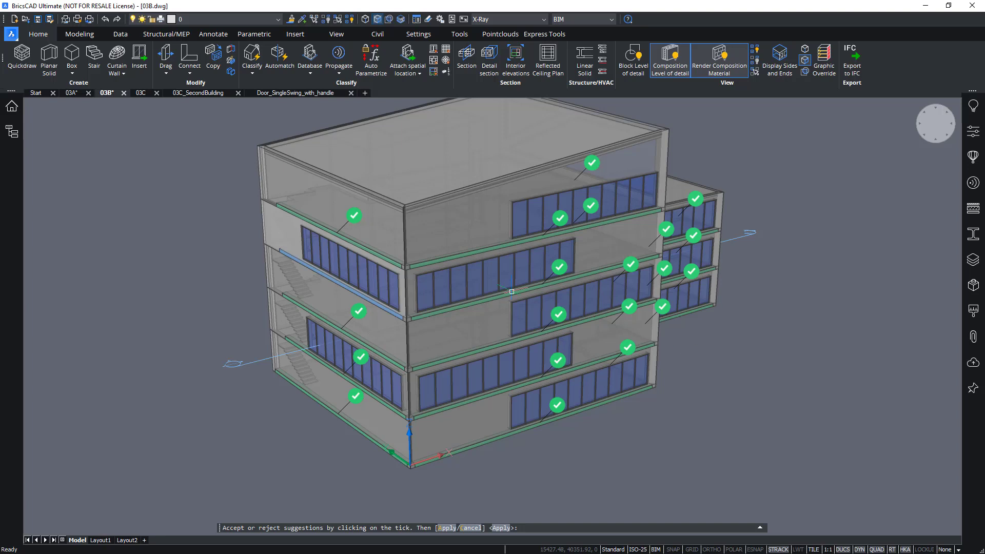
pyautogui.keyDown('shift'); pyautogui.moveTo(767, 403); pyautogui.dragTo(779, 400, button='middle'); pyautogui.keyUp('shift')
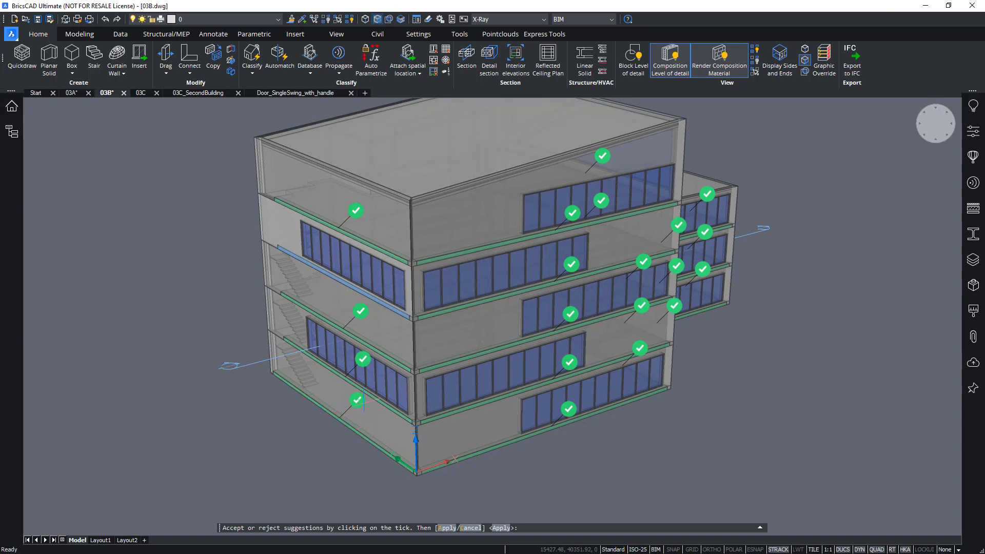
pyautogui.click(351, 408)
pyautogui.click(355, 400)
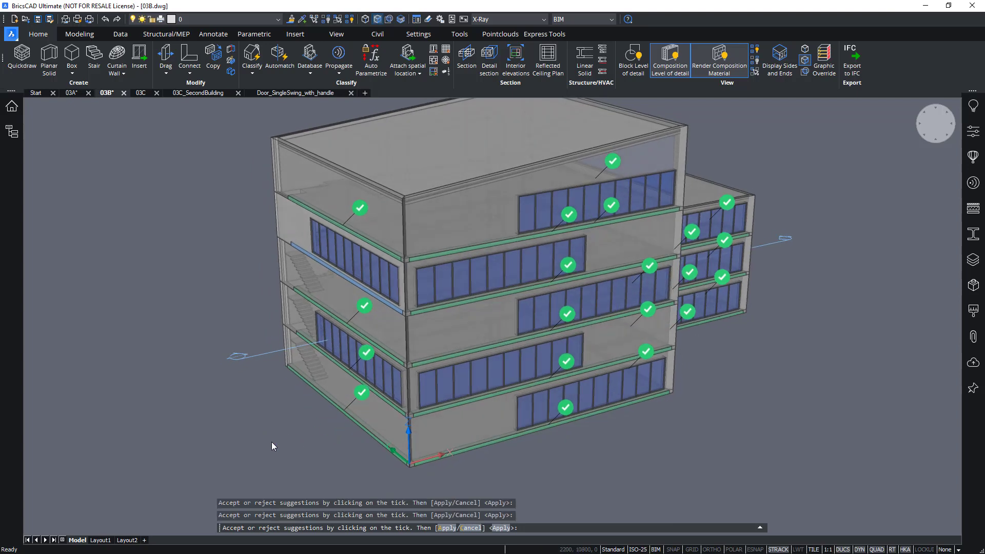
pyautogui.moveTo(355, 399)
pyautogui.keyDown('shift'); pyautogui.mouseDown(button='middle')
pyautogui.moveTo(282, 441)
pyautogui.moveTo(230, 347)
pyautogui.moveTo(528, 470)
pyautogui.moveTo(580, 469)
pyautogui.mouseUp(button='middle'); pyautogui.keyUp('shift')
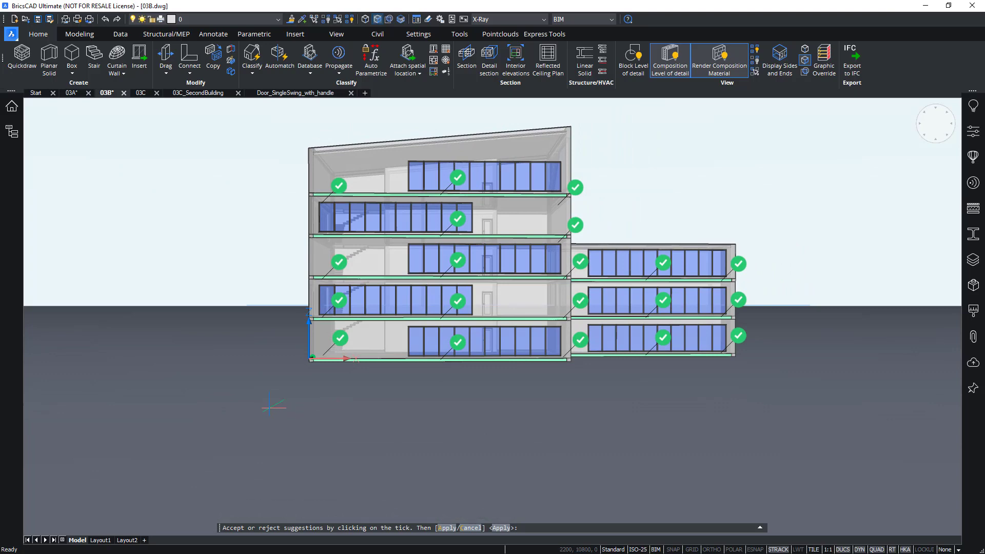
# Reject the five ground-floor suggestions and apply the detail to the 15 remaining locations
pyautogui.click(260, 412)
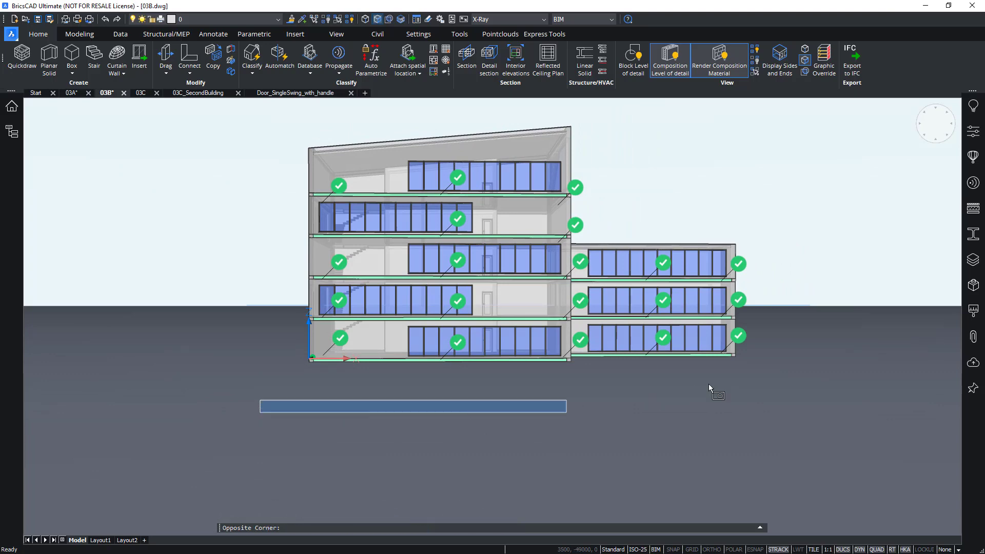
pyautogui.click(779, 325)
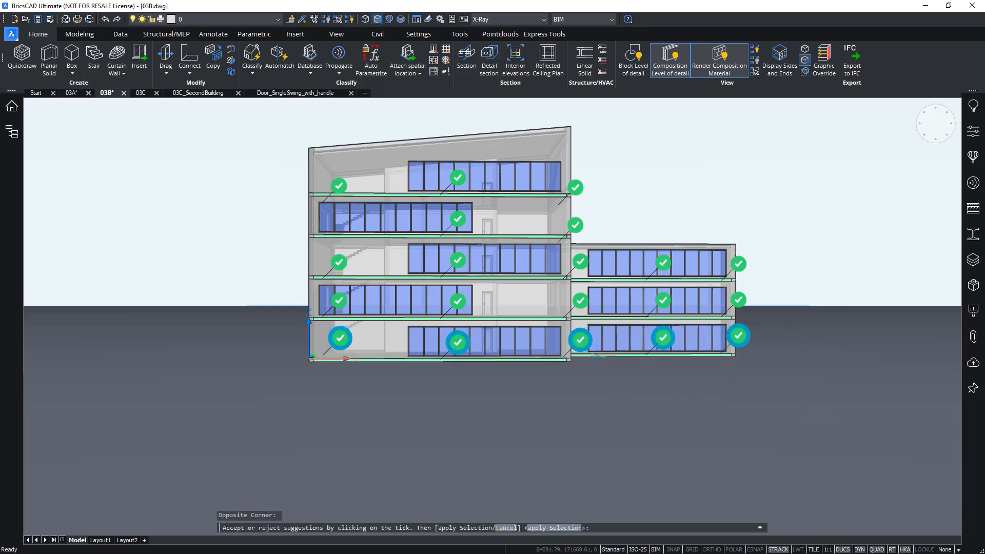
pyautogui.click(579, 339)
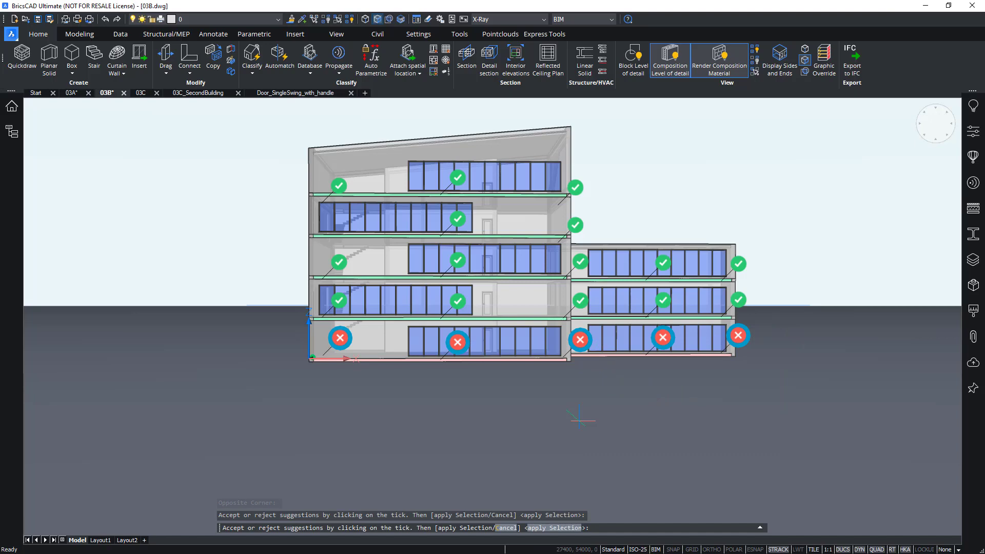
pyautogui.press('Return')
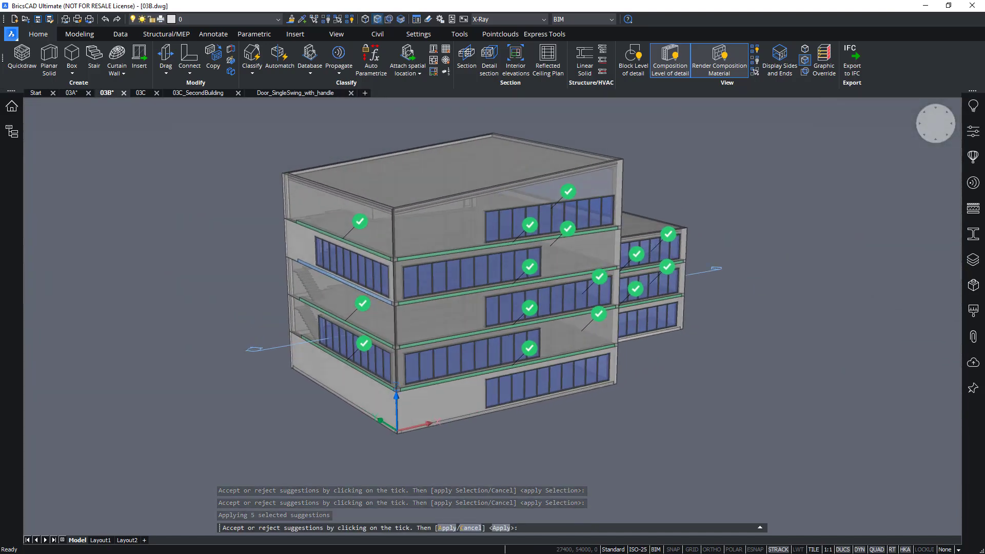
pyautogui.press('Return')
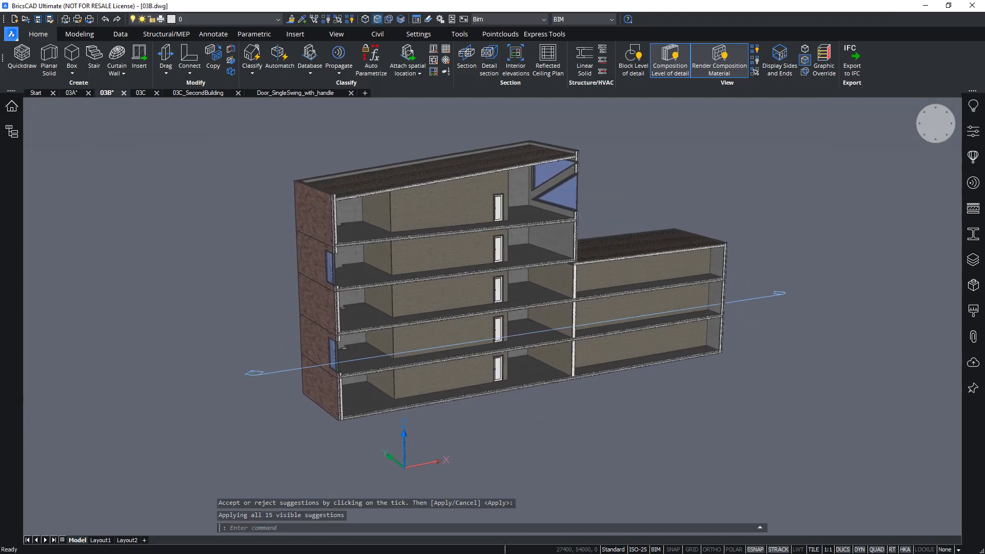
pyautogui.scroll(2, 261, 210)
pyautogui.scroll(2, 262, 211)
pyautogui.scroll(2, 262, 209)
pyautogui.scroll(2, 262, 210)
pyautogui.scroll(2, 578, 400)
pyautogui.scroll(2, 578, 400)
pyautogui.scroll(2, 578, 401)
pyautogui.scroll(2, 578, 400)
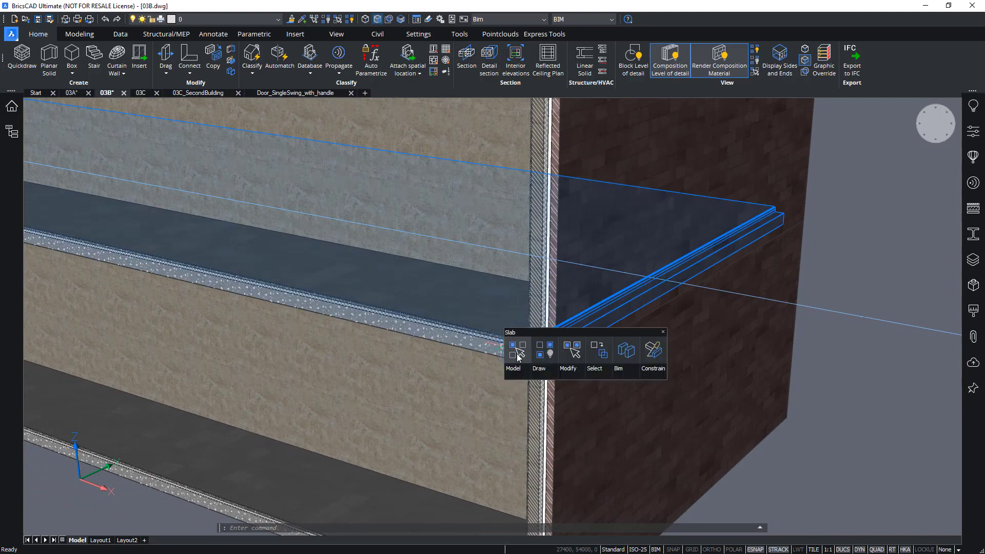
pyautogui.click(516, 356)
pyautogui.moveTo(534, 351)
pyautogui.keyDown('shift'); pyautogui.mouseDown(button='middle')
pyautogui.moveTo(464, 423)
pyautogui.moveTo(773, 339)
pyautogui.moveTo(503, 313)
pyautogui.moveTo(493, 227)
pyautogui.mouseUp(button='middle'); pyautogui.keyUp('shift')
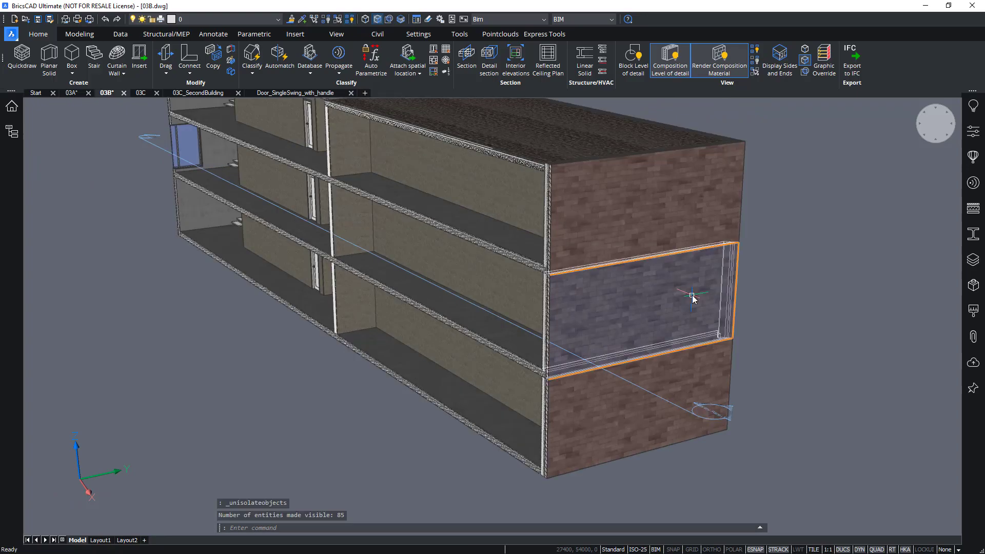
pyautogui.moveTo(692, 299)
pyautogui.keyDown('shift'); pyautogui.mouseDown(button='middle')
pyautogui.moveTo(677, 361)
pyautogui.moveTo(585, 330)
pyautogui.moveTo(470, 339)
pyautogui.mouseUp(button='middle'); pyautogui.keyUp('shift')
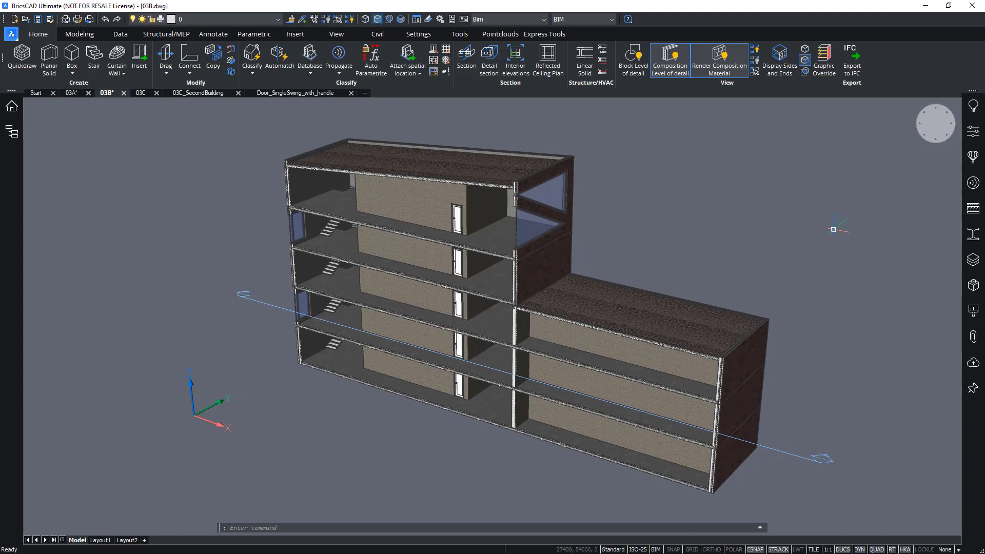
# Open the Details library panel, then bring up File Explorer
pyautogui.click(975, 185)
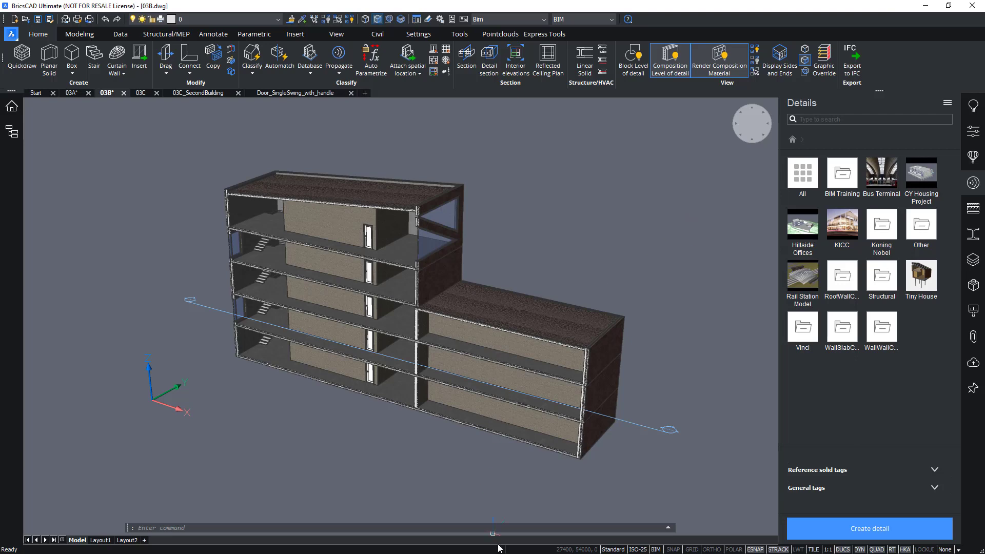
pyautogui.click(913, 5)
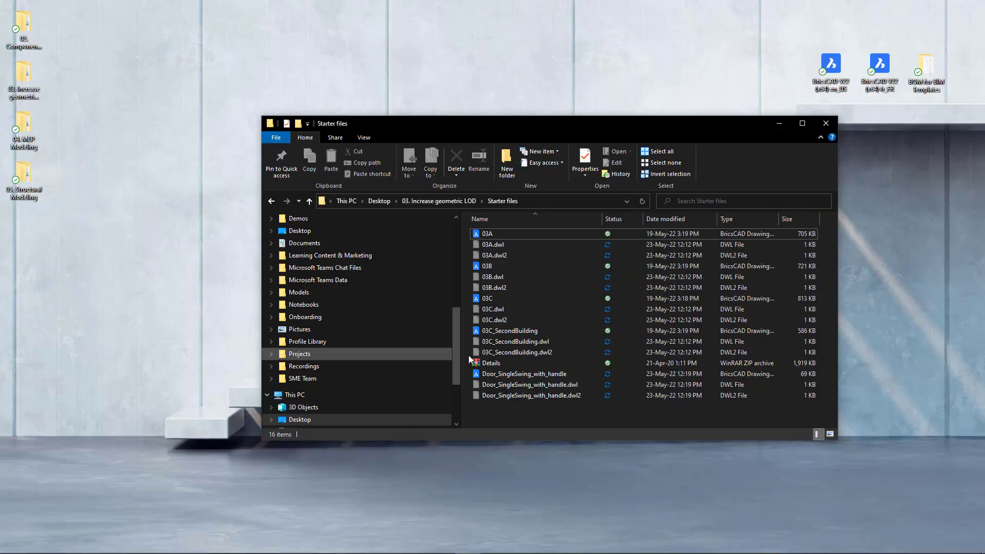
pyautogui.moveTo(458, 343); pyautogui.dragTo(457, 405)
# Browse File Explorer to C:\ProgramData\Bricsys\Details, showing its 15 library folders
pyautogui.click(347, 394)
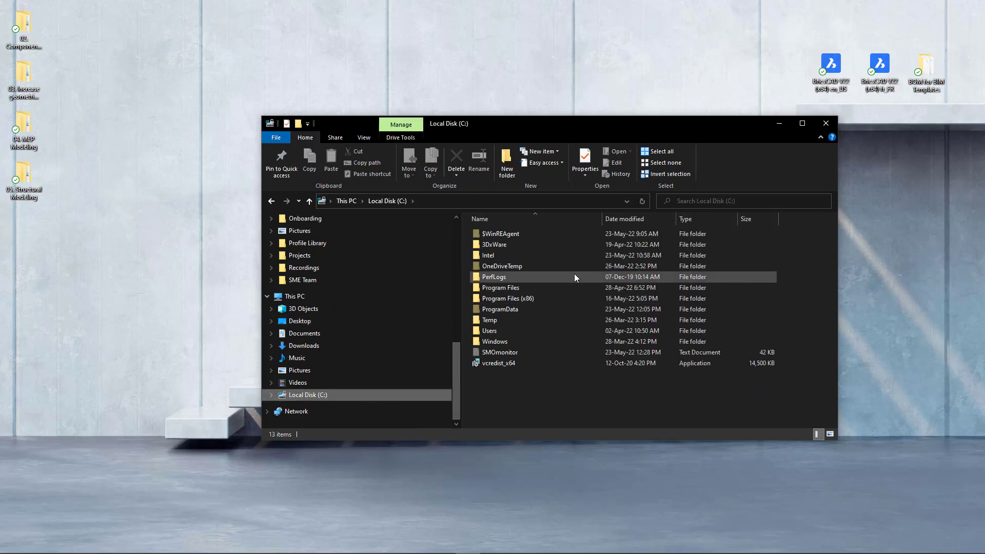
pyautogui.doubleClick(506, 309)
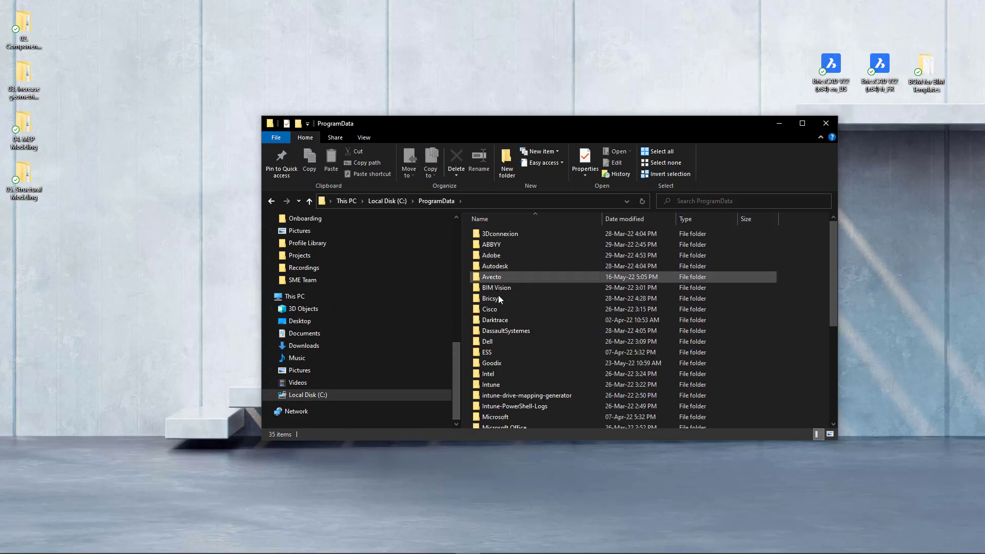
pyautogui.doubleClick(498, 301)
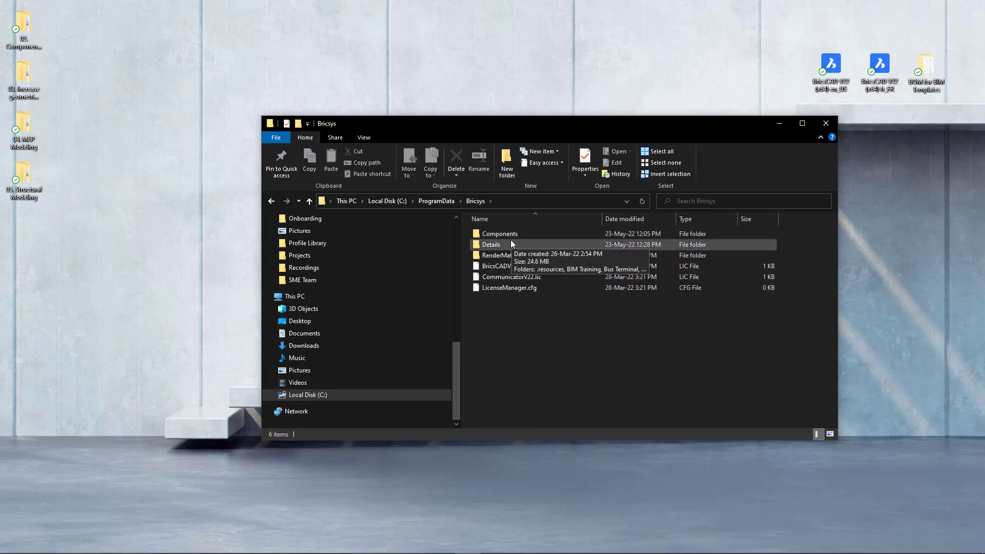
pyautogui.doubleClick(502, 244)
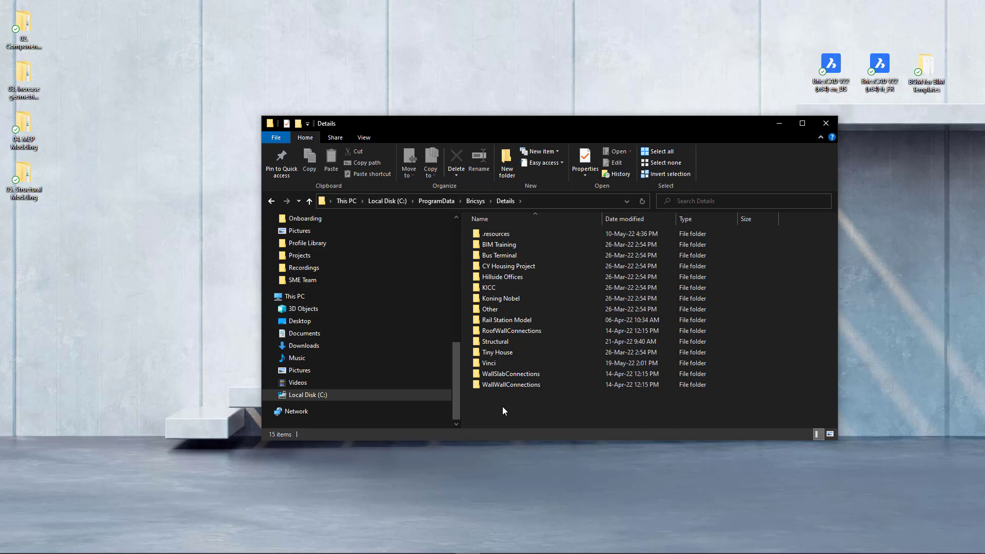
pyautogui.press('w')
pyautogui.click(484, 405)
# Return to BricsCAD and open the Details directory path setting under Manage libraries
pyautogui.click(779, 124)
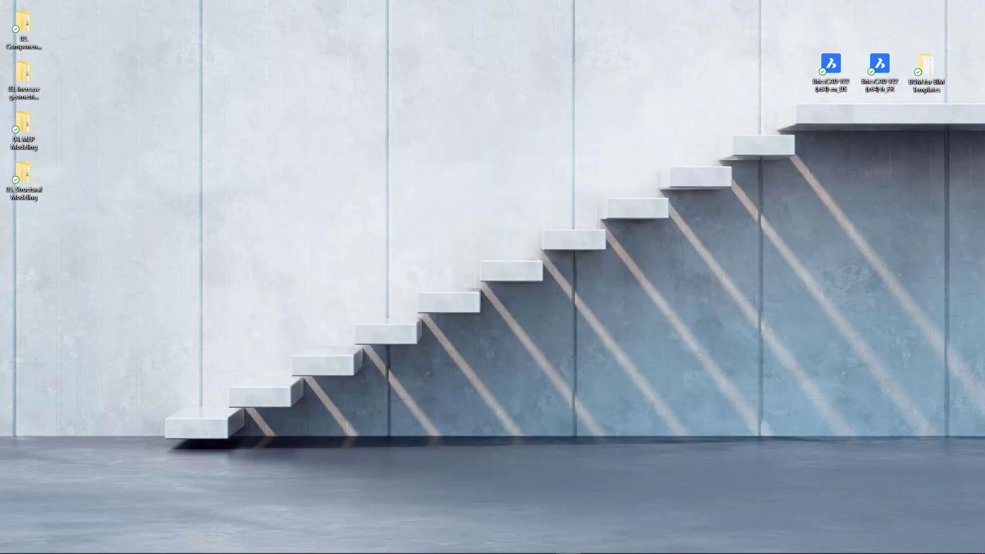
pyautogui.click(593, 545)
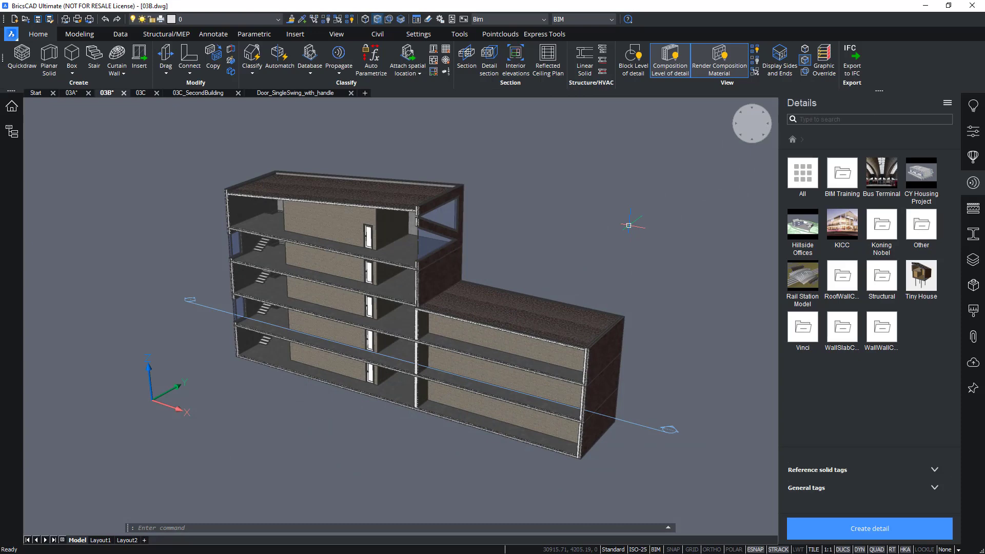
pyautogui.click(948, 104)
pyautogui.click(926, 152)
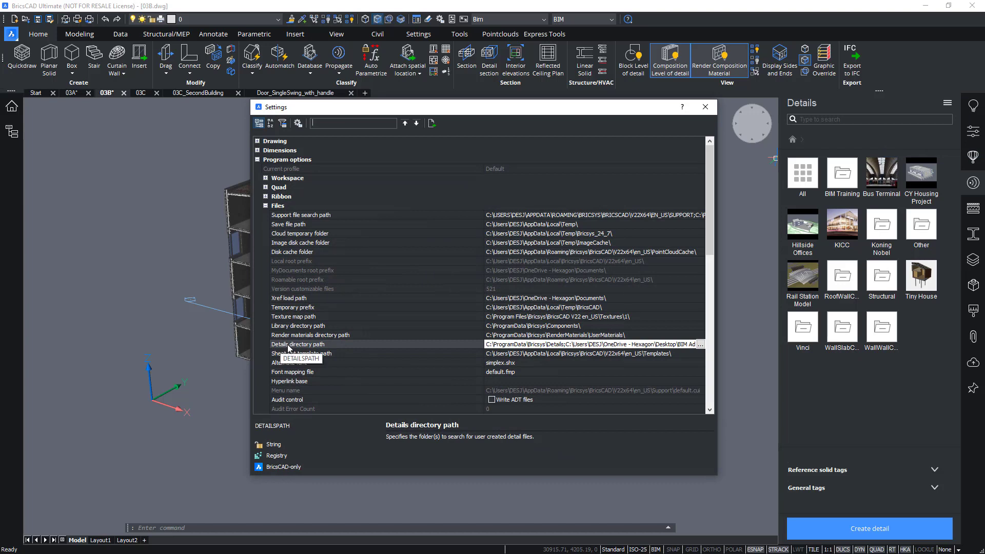
# Add a new Details directory path entry and browse for a folder without picking one
pyautogui.click(701, 344)
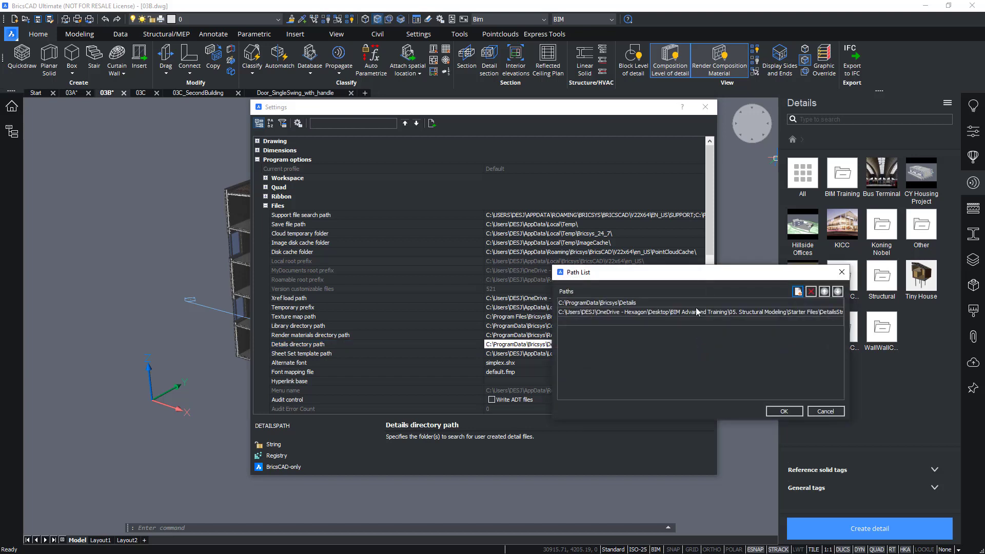
pyautogui.moveTo(668, 279); pyautogui.dragTo(607, 268)
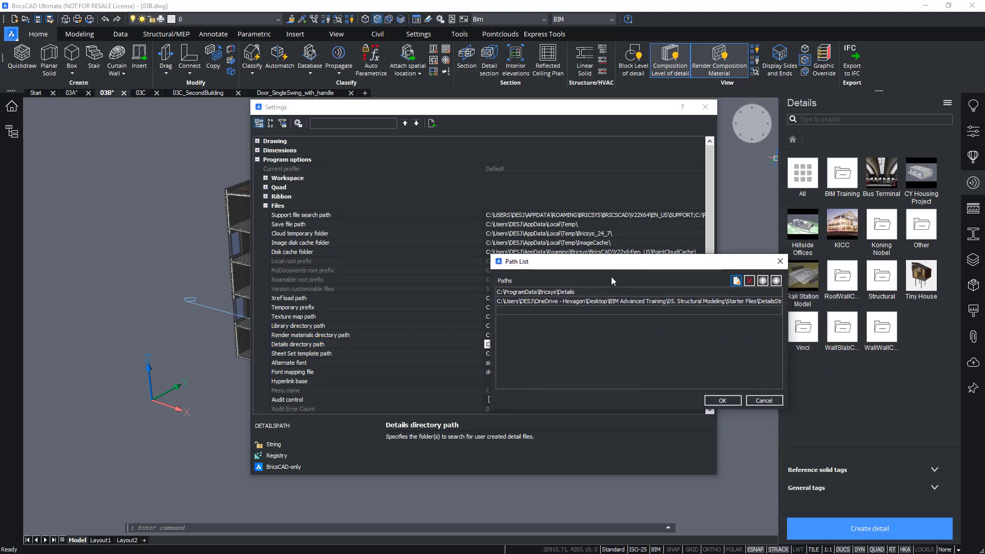
pyautogui.click(737, 280)
pyautogui.click(776, 309)
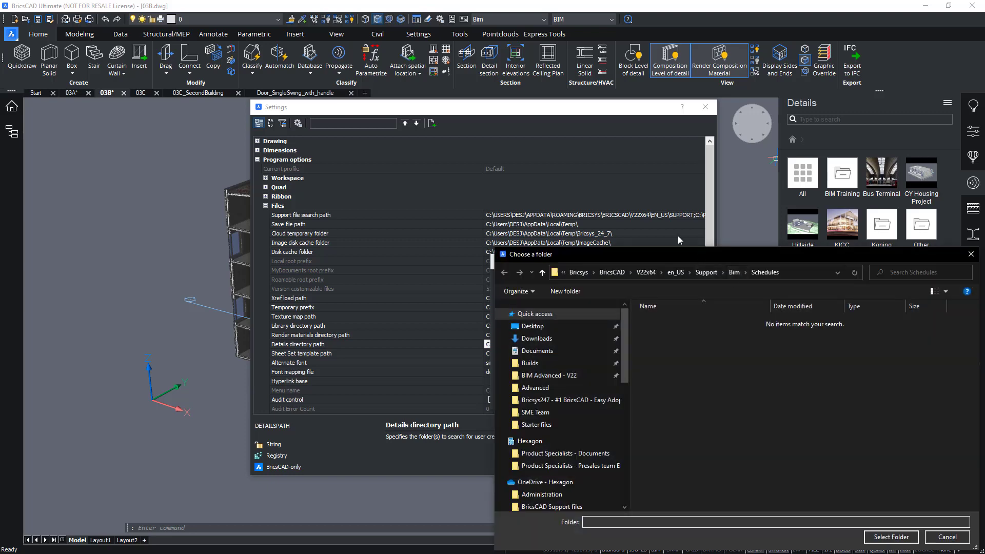
pyautogui.moveTo(701, 255); pyautogui.dragTo(668, 229)
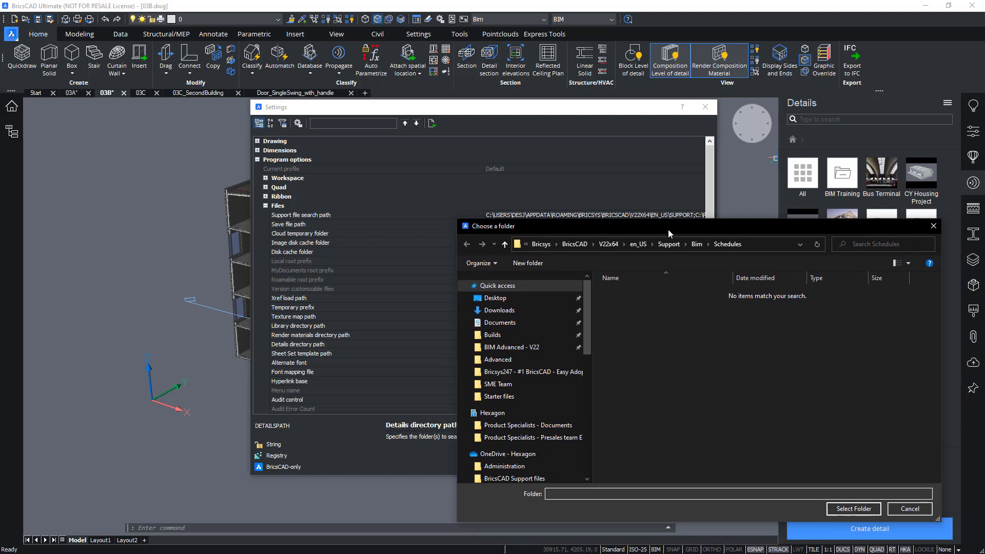
pyautogui.click(934, 226)
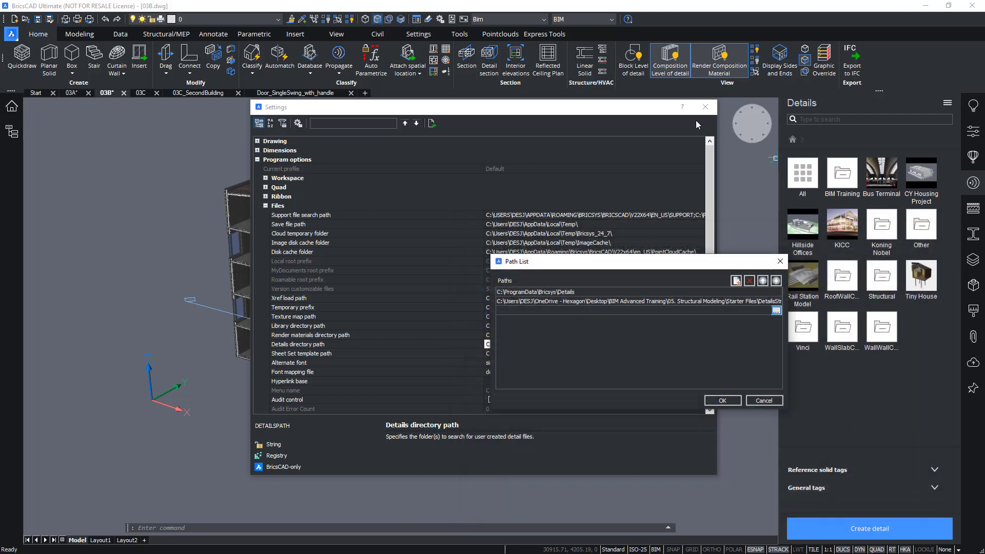
# Confirm the details directory path, leave the settings, and bring up the 03C brick building drawing
pyautogui.press('Return')
pyautogui.click(705, 106)
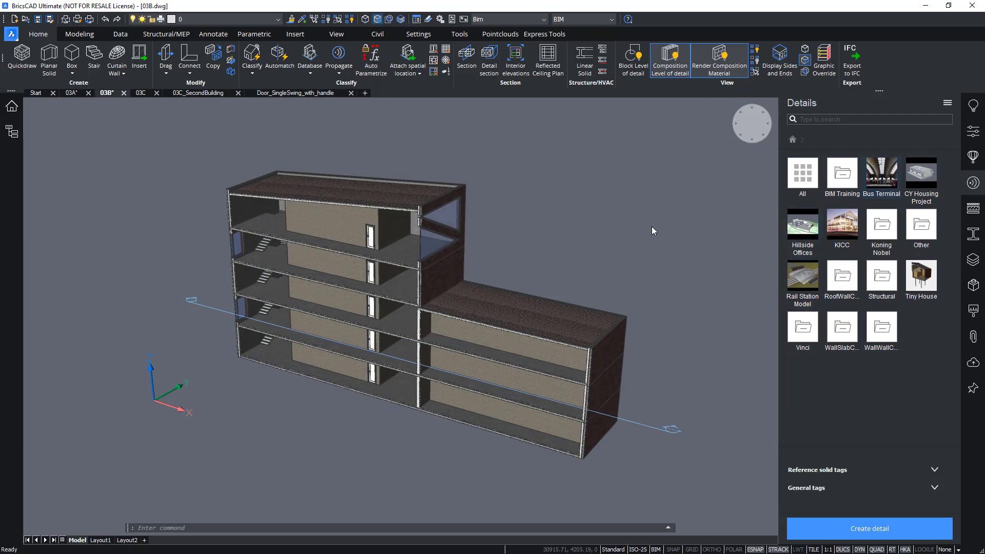
pyautogui.keyDown('shift'); pyautogui.moveTo(652, 226); pyautogui.dragTo(656, 215, button='middle'); pyautogui.keyUp('shift')
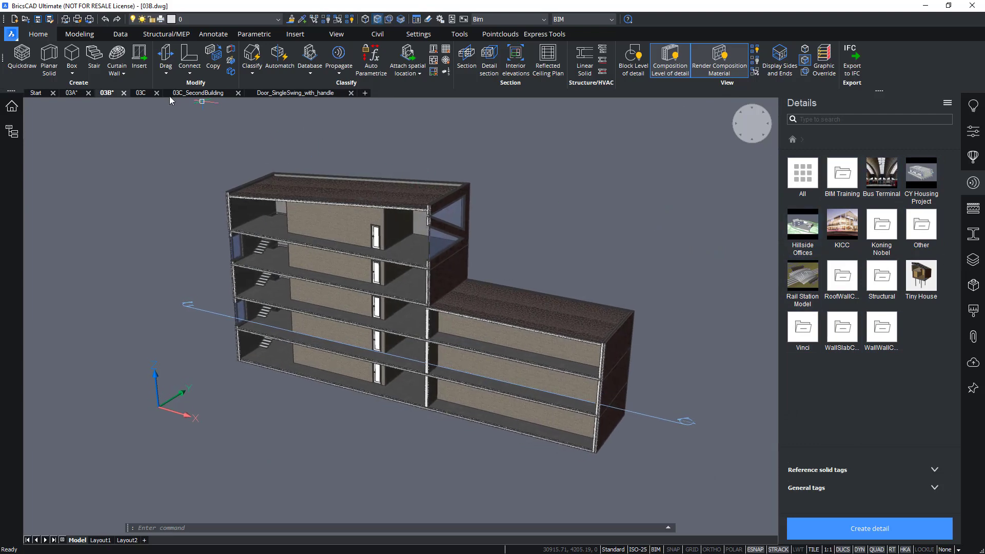
pyautogui.click(142, 94)
pyautogui.scroll(2, 523, 194)
pyautogui.scroll(1, 524, 195)
pyautogui.scroll(2, 524, 194)
pyautogui.scroll(1, 519, 190)
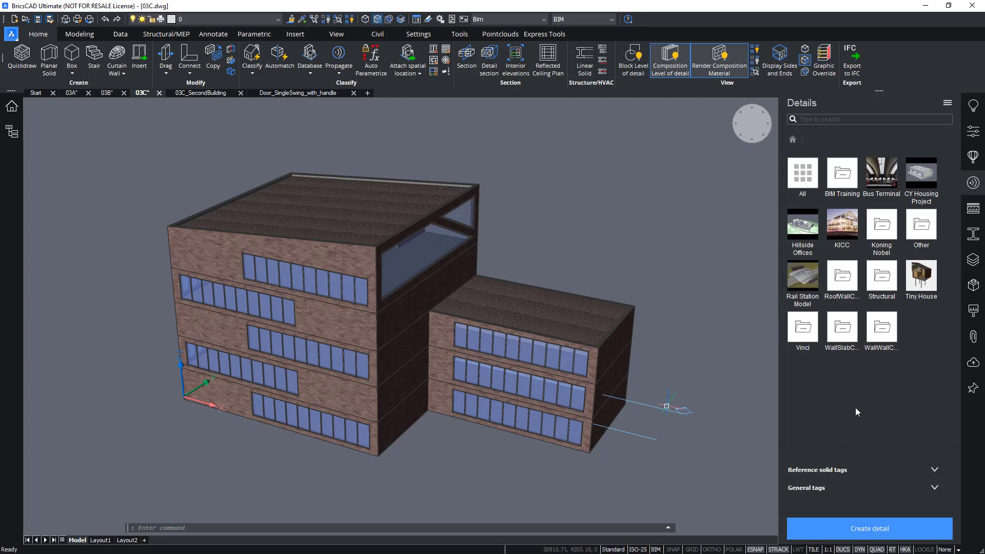
pyautogui.doubleClick(886, 330)
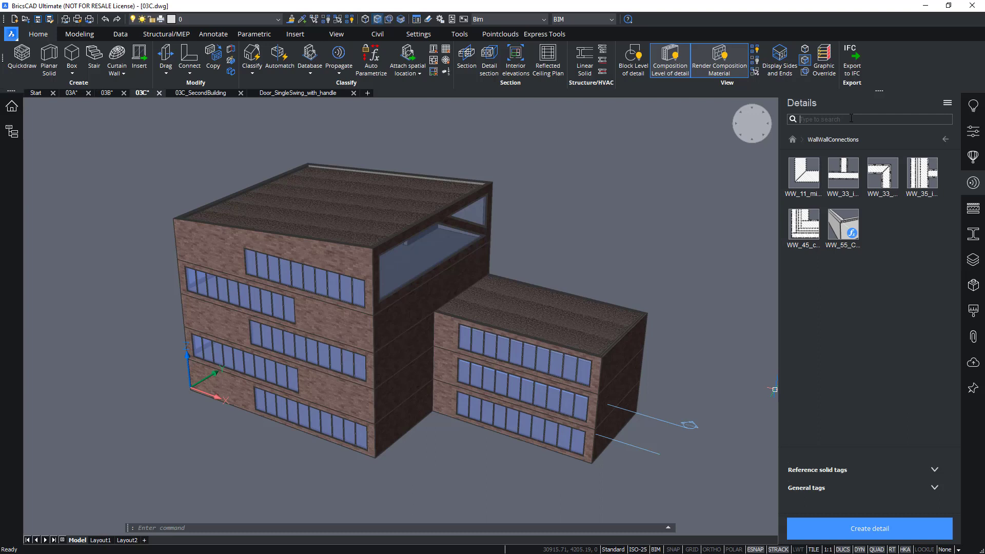
pyautogui.write('wall')
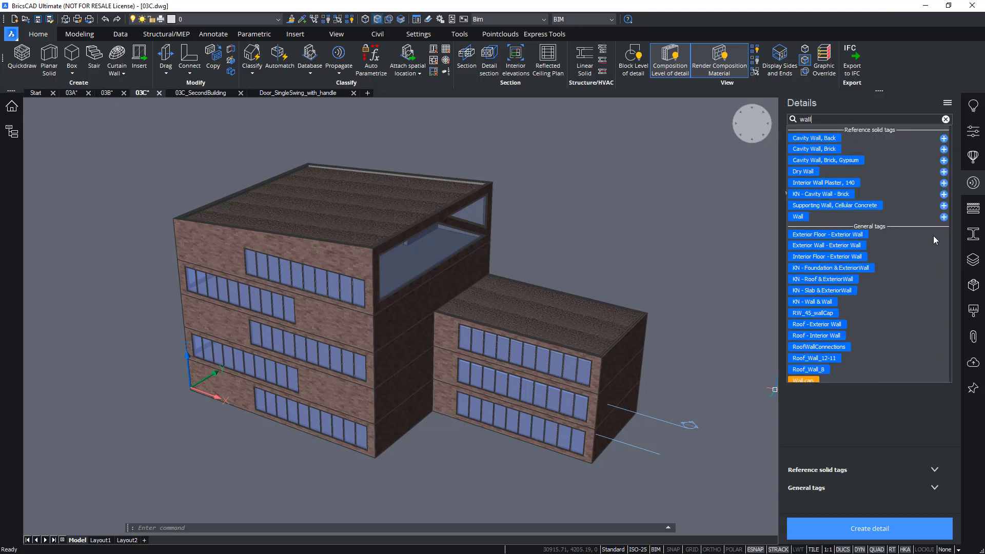
pyautogui.click(944, 216)
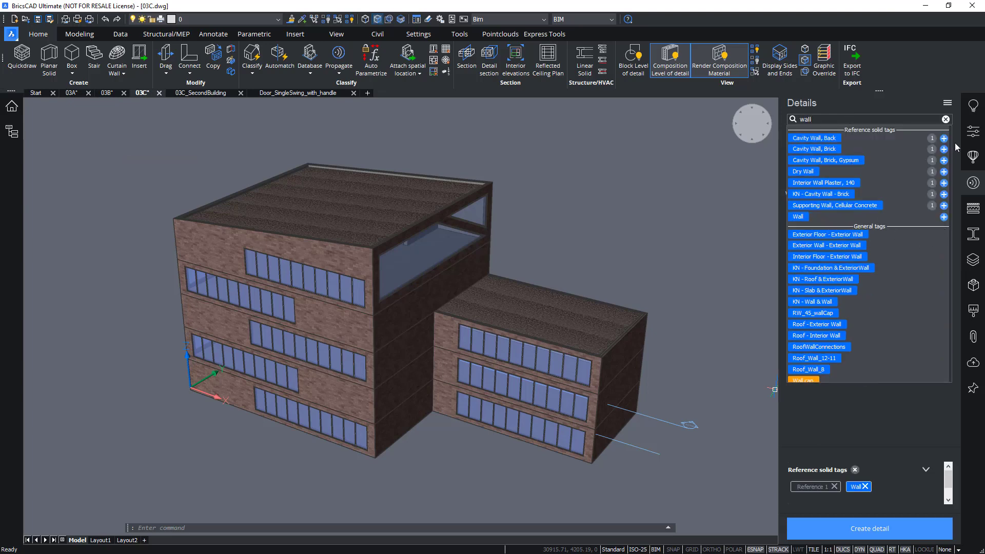
pyautogui.click(945, 121)
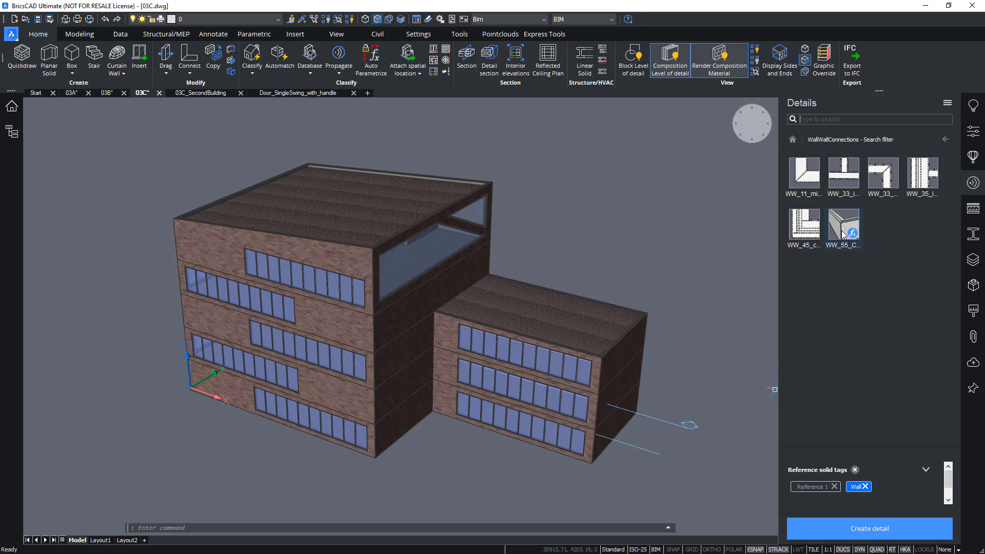
# Open WW_55_CavityBrickGypsum detail settings and expand its General and Reference solid tags
pyautogui.click(845, 231)
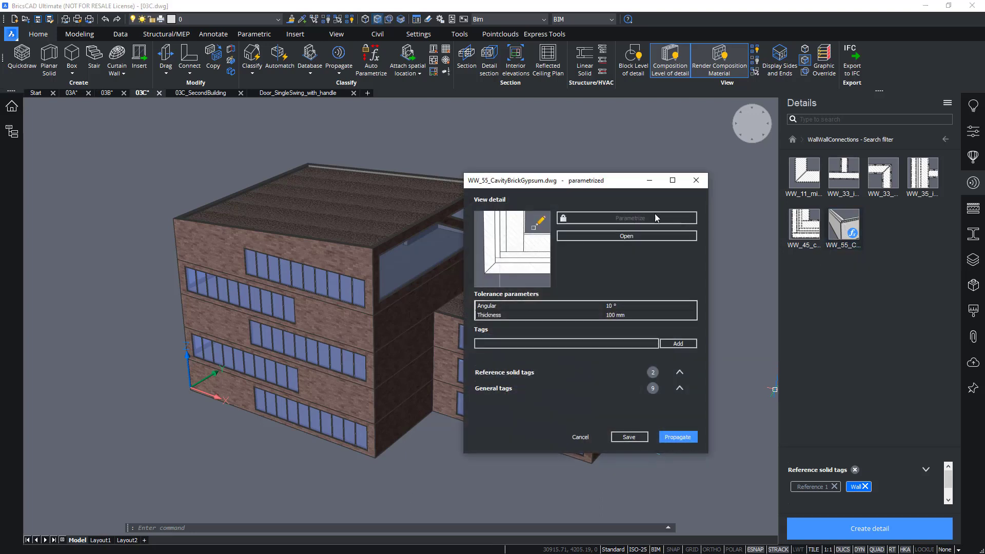
pyautogui.moveTo(607, 185); pyautogui.dragTo(541, 117)
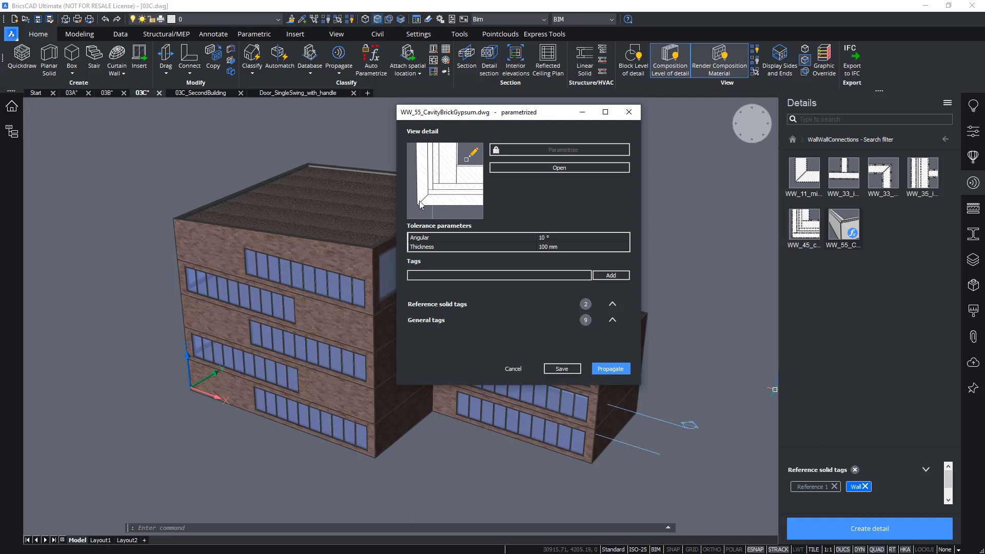
pyautogui.click(613, 319)
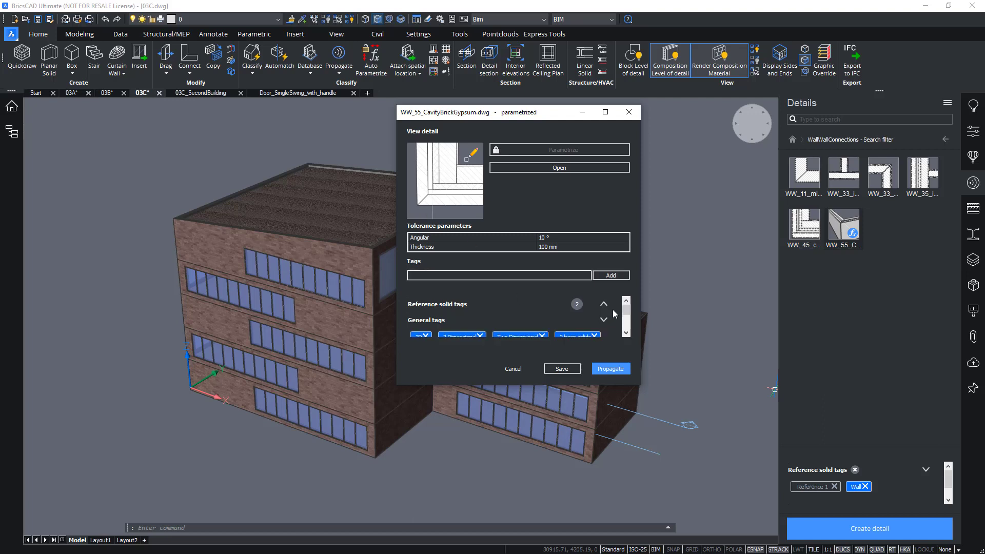
pyautogui.click(604, 306)
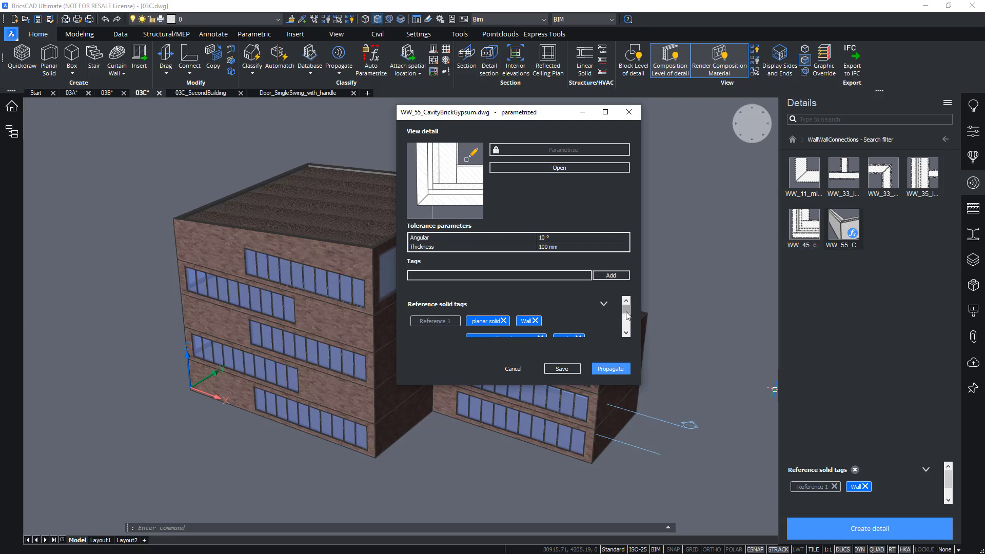
pyautogui.moveTo(624, 308)
pyautogui.mouseDown()
pyautogui.moveTo(625, 325)
pyautogui.moveTo(624, 312)
pyautogui.mouseUp()
# Propagate WW_55 across the 03C building and review the suggested corners from several angles
pyautogui.click(611, 369)
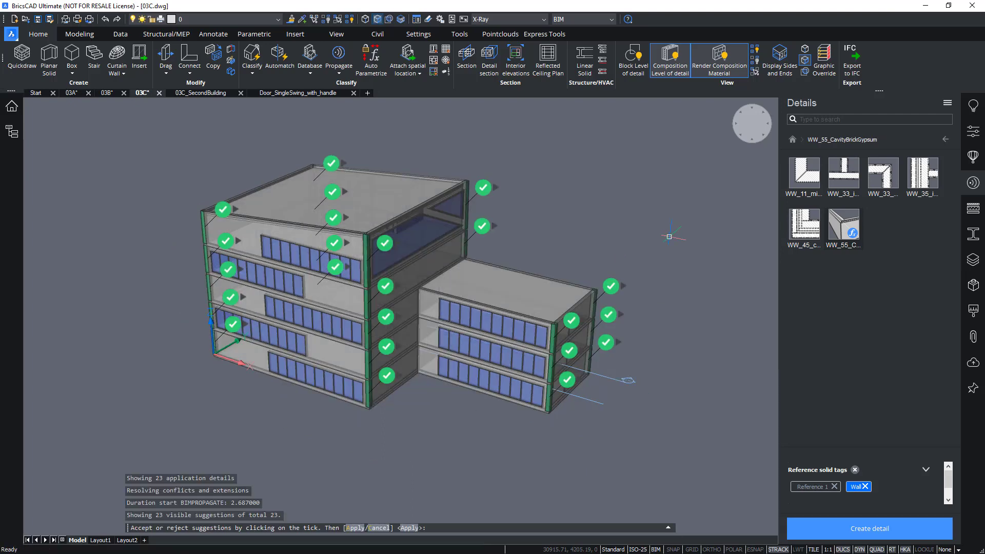
pyautogui.keyDown('shift'); pyautogui.moveTo(669, 239); pyautogui.dragTo(331, 242, button='middle'); pyautogui.keyUp('shift')
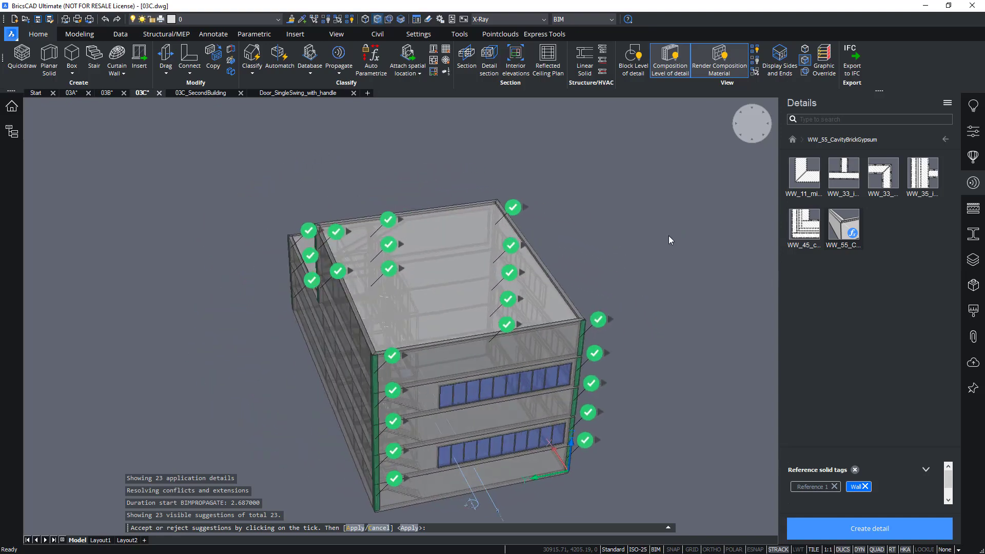
pyautogui.keyDown('shift'); pyautogui.moveTo(667, 233); pyautogui.dragTo(669, 236, button='middle'); pyautogui.keyUp('shift')
pyautogui.scroll(5, 400, 323)
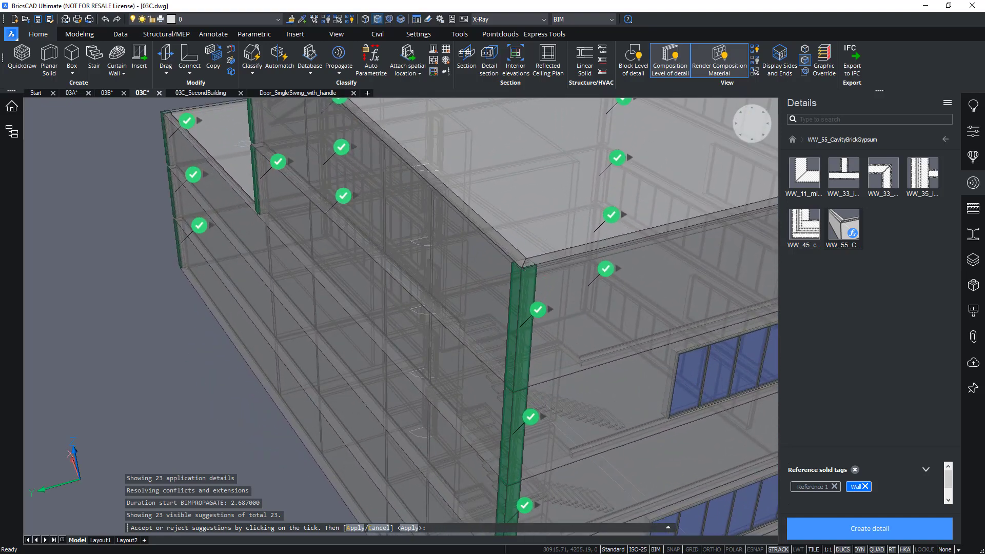
pyautogui.scroll(-1, 466, 264)
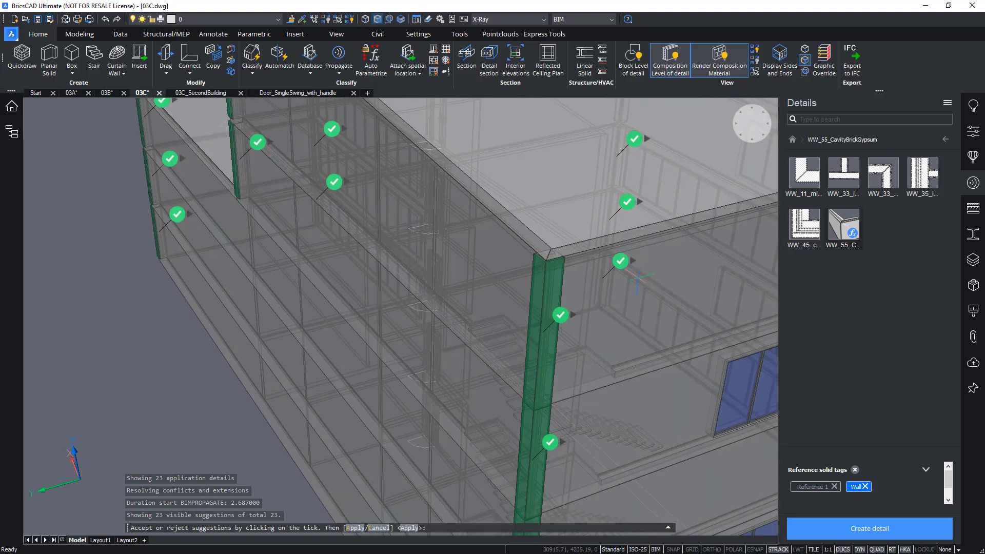
pyautogui.scroll(-1, 423, 335)
pyautogui.scroll(-2, 421, 336)
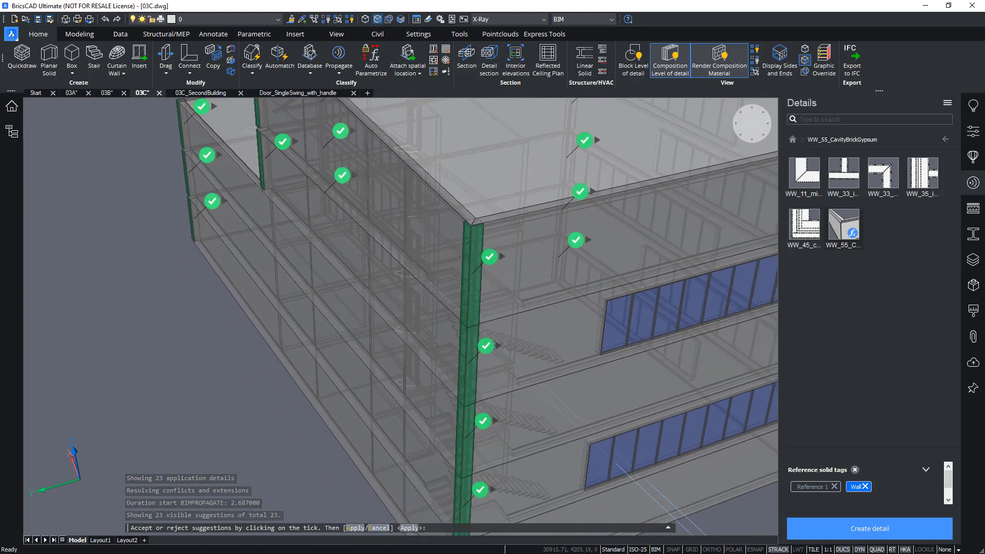
pyautogui.scroll(-4, 416, 369)
pyautogui.moveTo(585, 354)
pyautogui.keyDown('shift'); pyautogui.mouseDown(button='middle')
pyautogui.moveTo(698, 354)
pyautogui.moveTo(427, 381)
pyautogui.mouseUp(button='middle'); pyautogui.keyUp('shift')
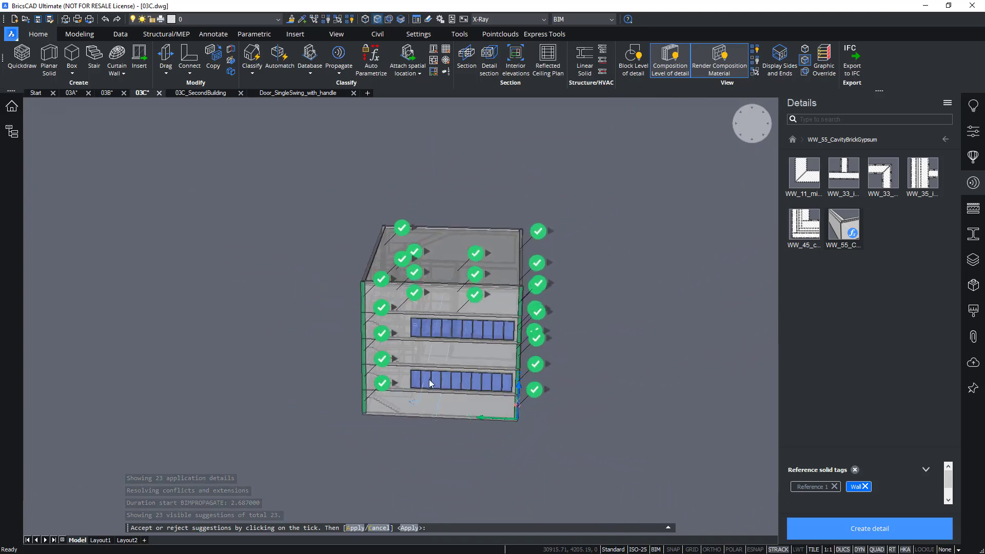
# Reject a windowed group of unwanted suggestions and apply the remaining WW_55 corners
pyautogui.click(341, 459)
pyautogui.click(423, 196)
pyautogui.press('Return')
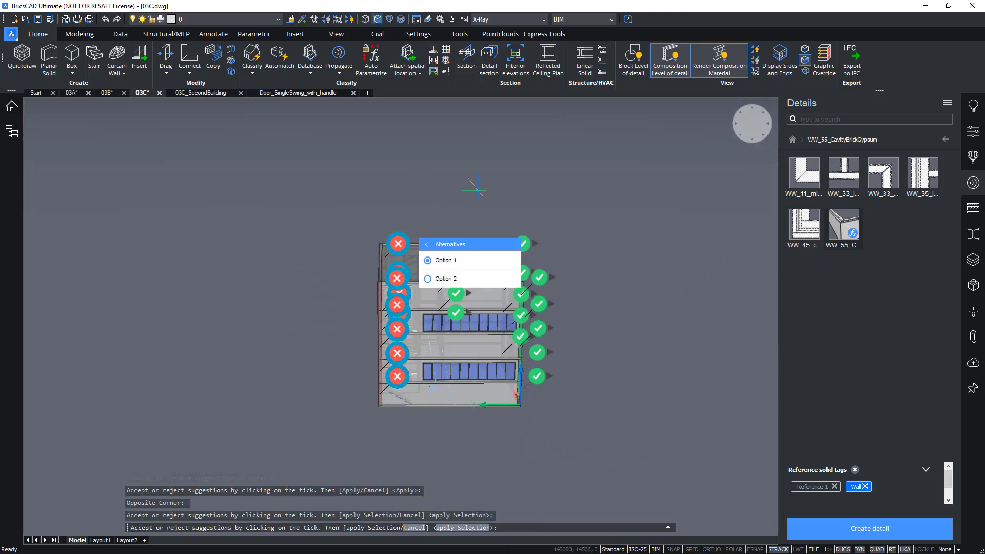
pyautogui.moveTo(505, 180)
pyautogui.keyDown('shift'); pyautogui.mouseDown(button='middle')
pyautogui.moveTo(590, 185)
pyautogui.moveTo(616, 292)
pyautogui.mouseUp(button='middle'); pyautogui.keyUp('shift')
pyautogui.scroll(3, 608, 255)
pyautogui.press('Return')
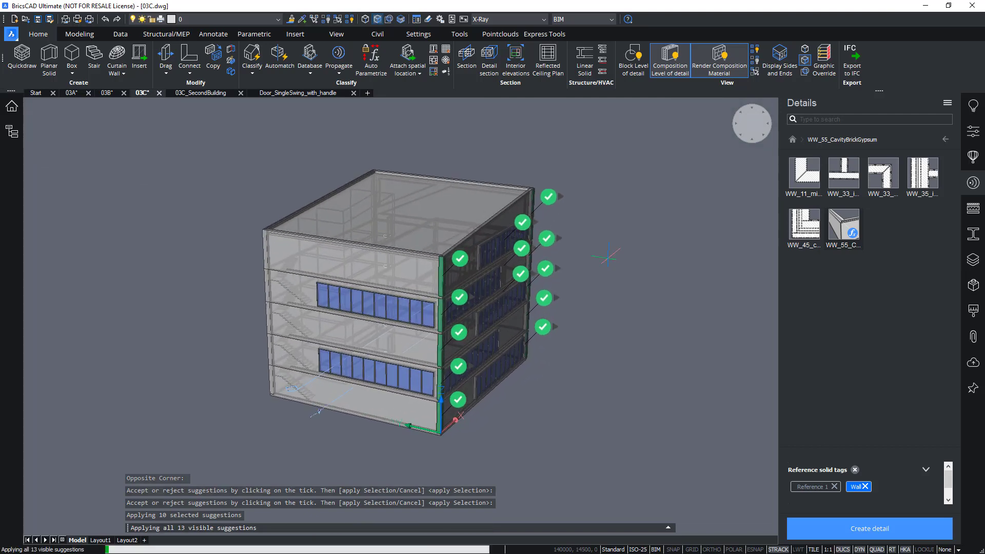
pyautogui.keyDown('shift'); pyautogui.moveTo(593, 271); pyautogui.dragTo(327, 398, button='middle'); pyautogui.keyUp('shift')
pyautogui.click(328, 398)
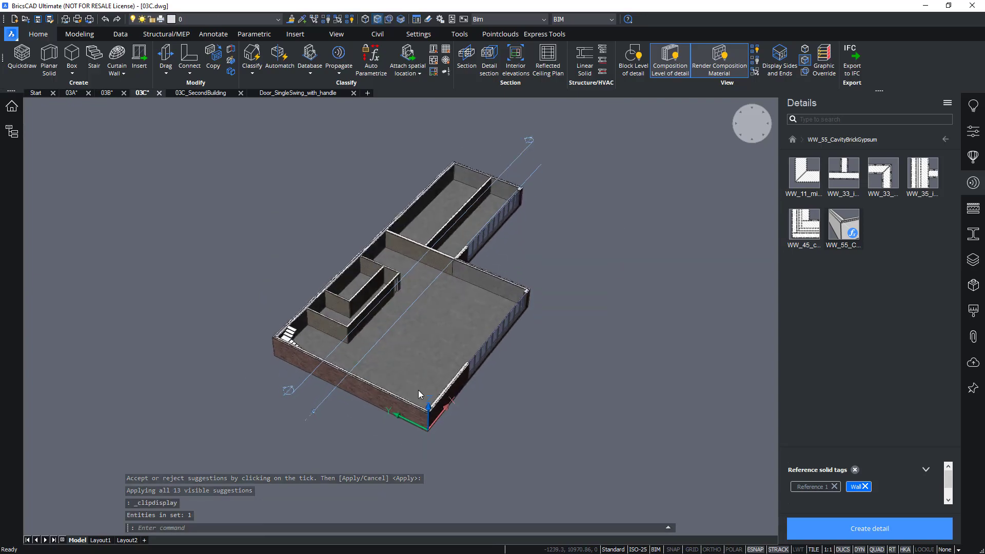
pyautogui.scroll(5, 430, 402)
pyautogui.scroll(3, 431, 403)
pyautogui.scroll(3, 431, 401)
pyautogui.scroll(2, 432, 385)
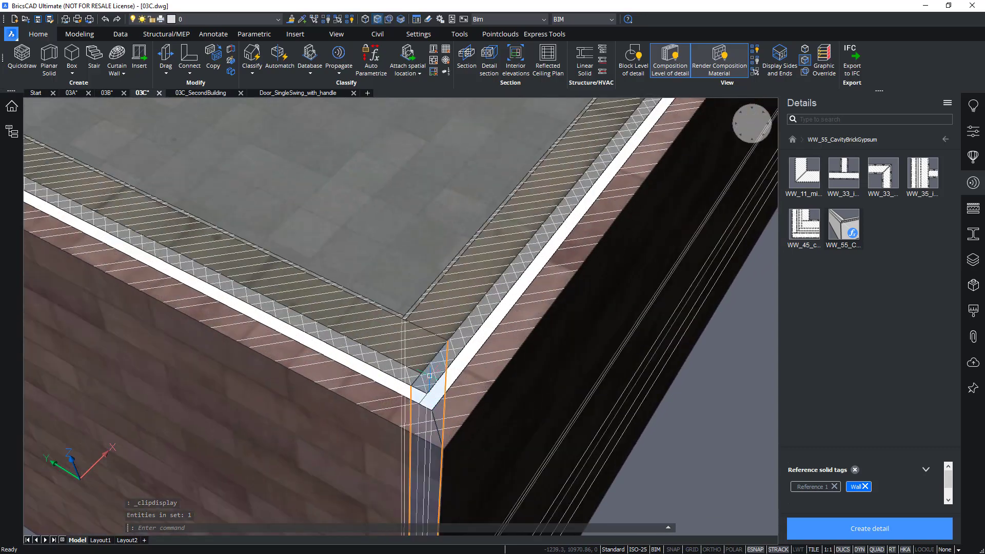
pyautogui.scroll(3, 433, 369)
pyautogui.moveTo(433, 369)
pyautogui.keyDown('shift'); pyautogui.mouseDown(button='middle')
pyautogui.moveTo(483, 286)
pyautogui.moveTo(448, 270)
pyautogui.mouseUp(button='middle'); pyautogui.keyUp('shift')
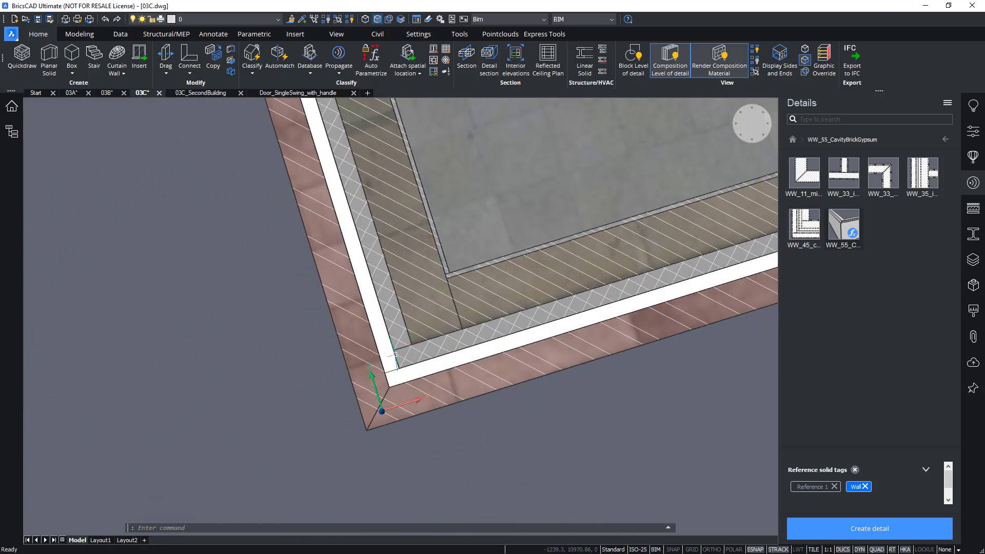
pyautogui.moveTo(844, 240); pyautogui.dragTo(466, 354)
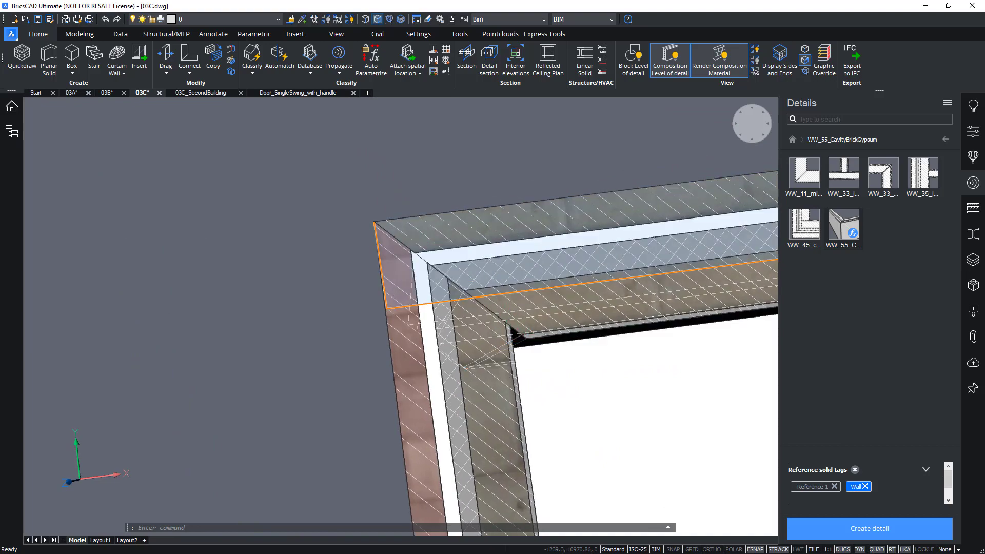
pyautogui.keyDown('shift'); pyautogui.moveTo(478, 280); pyautogui.dragTo(293, 288, button='middle'); pyautogui.keyUp('shift')
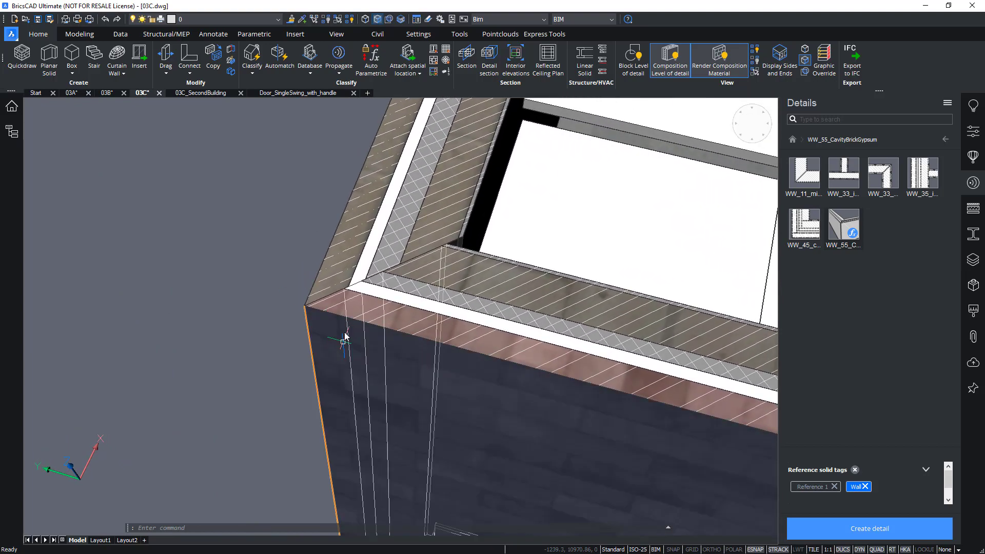
pyautogui.scroll(-3, 293, 287)
pyautogui.scroll(-2, 293, 288)
pyautogui.keyDown('shift'); pyautogui.moveTo(293, 287); pyautogui.dragTo(315, 468, button='middle'); pyautogui.keyUp('shift')
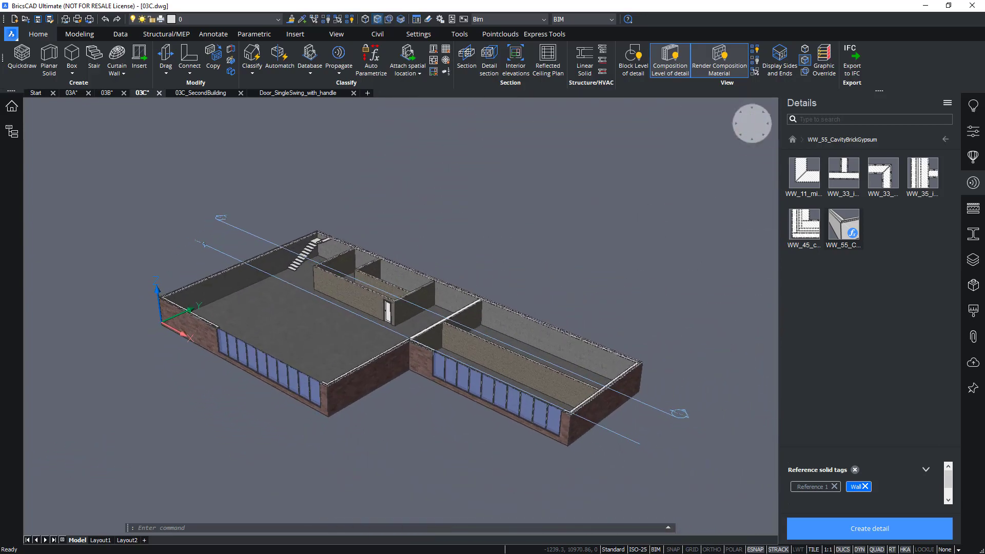
pyautogui.keyDown('shift'); pyautogui.moveTo(648, 253); pyautogui.dragTo(670, 255, button='middle'); pyautogui.keyUp('shift')
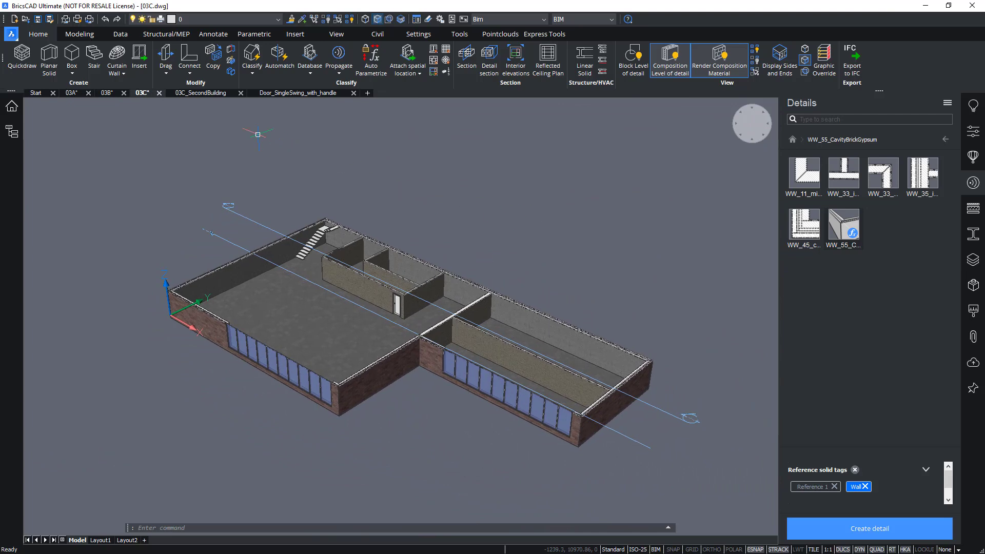
# Drop WW_55 onto the 03C_SecondBuilding and apply all 10 corner suggestions
pyautogui.click(201, 93)
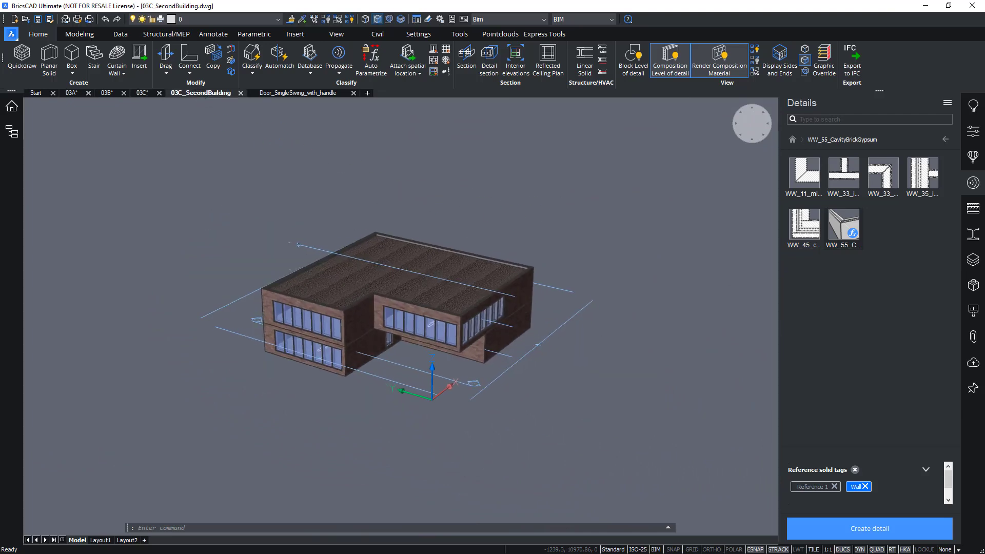
pyautogui.keyDown('shift'); pyautogui.moveTo(569, 202); pyautogui.dragTo(774, 277, button='middle'); pyautogui.keyUp('shift')
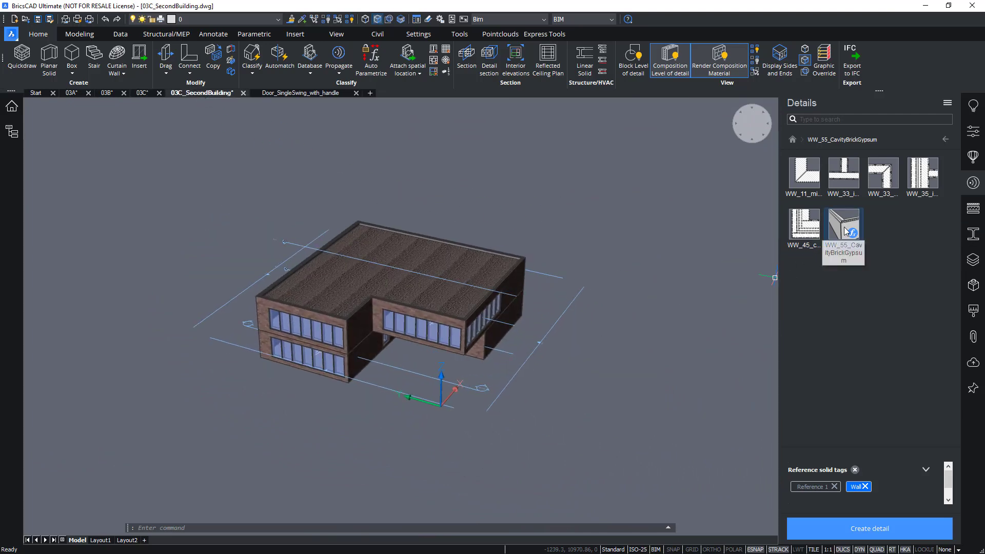
pyautogui.moveTo(838, 232); pyautogui.dragTo(796, 260)
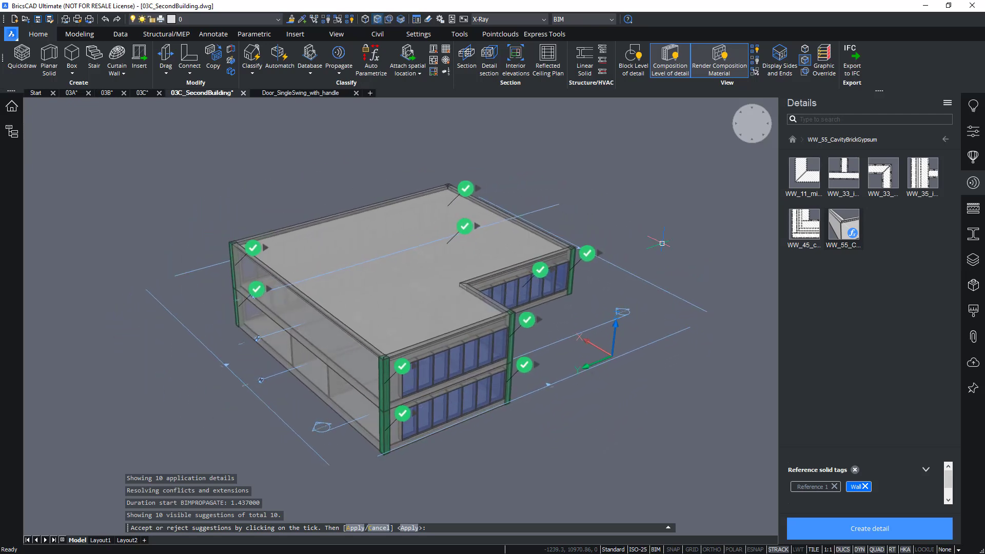
pyautogui.press('Return')
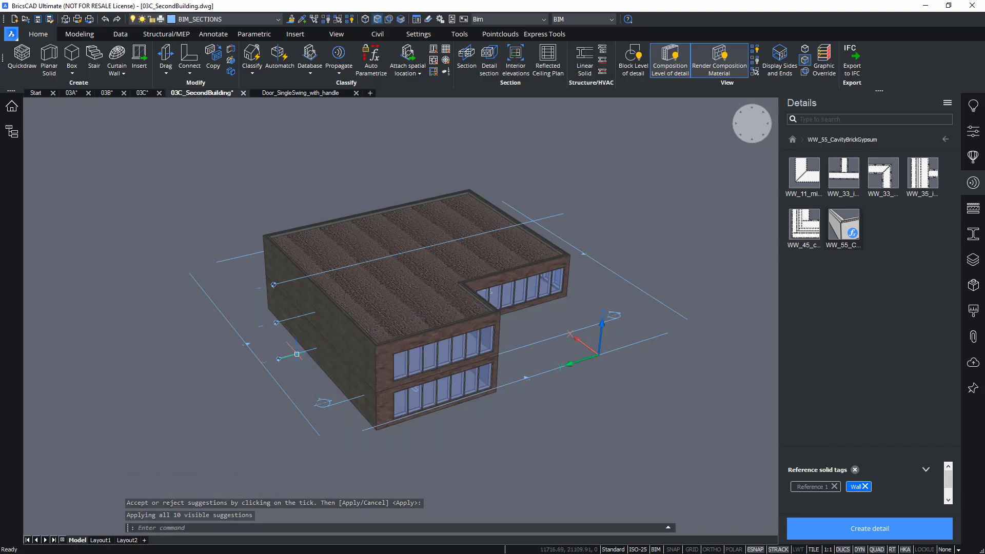
# Turn on the section clip of 03C_SecondBuilding and orbit out to an oblique view
pyautogui.doubleClick(297, 354)
pyautogui.scroll(3, 375, 413)
pyautogui.scroll(5, 374, 413)
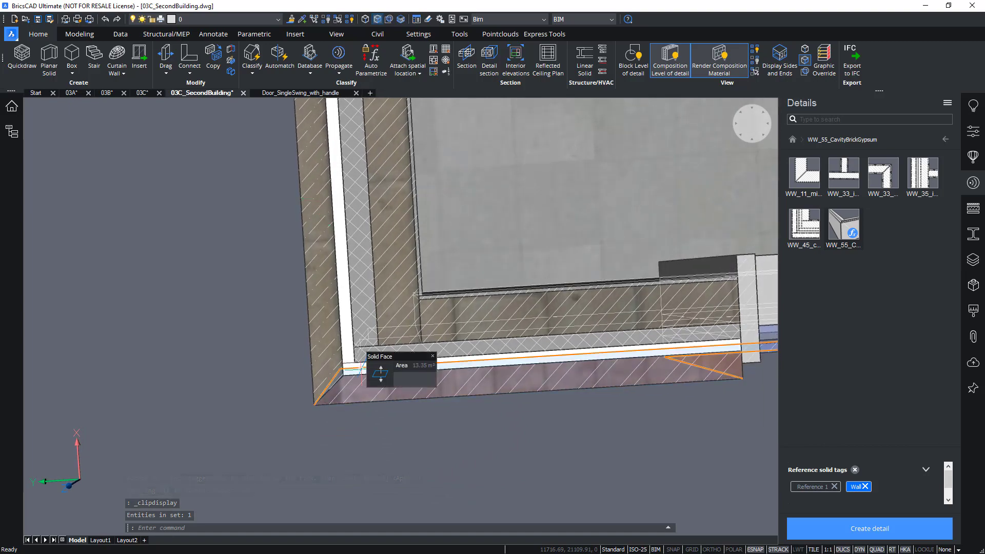
pyautogui.keyDown('shift'); pyautogui.moveTo(362, 362); pyautogui.dragTo(444, 266, button='middle'); pyautogui.keyUp('shift')
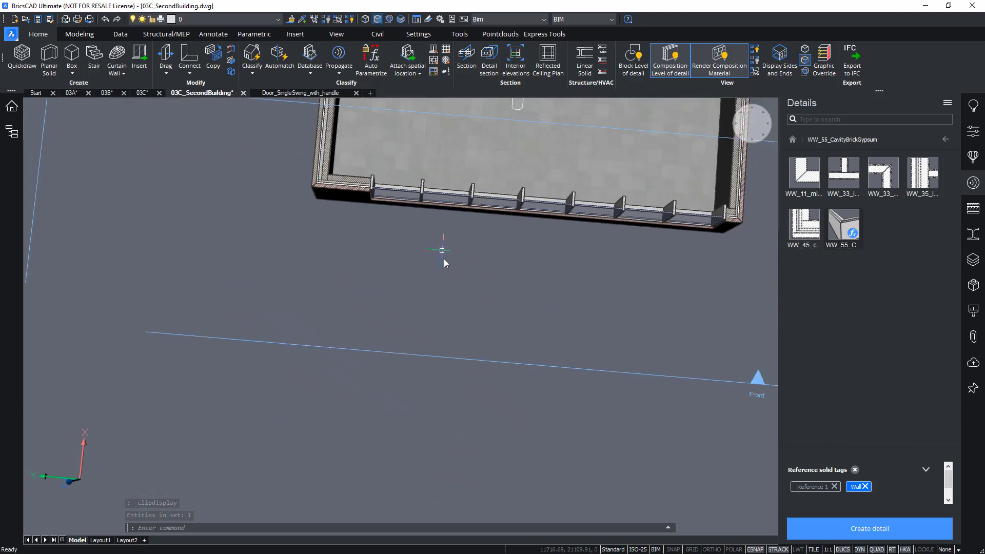